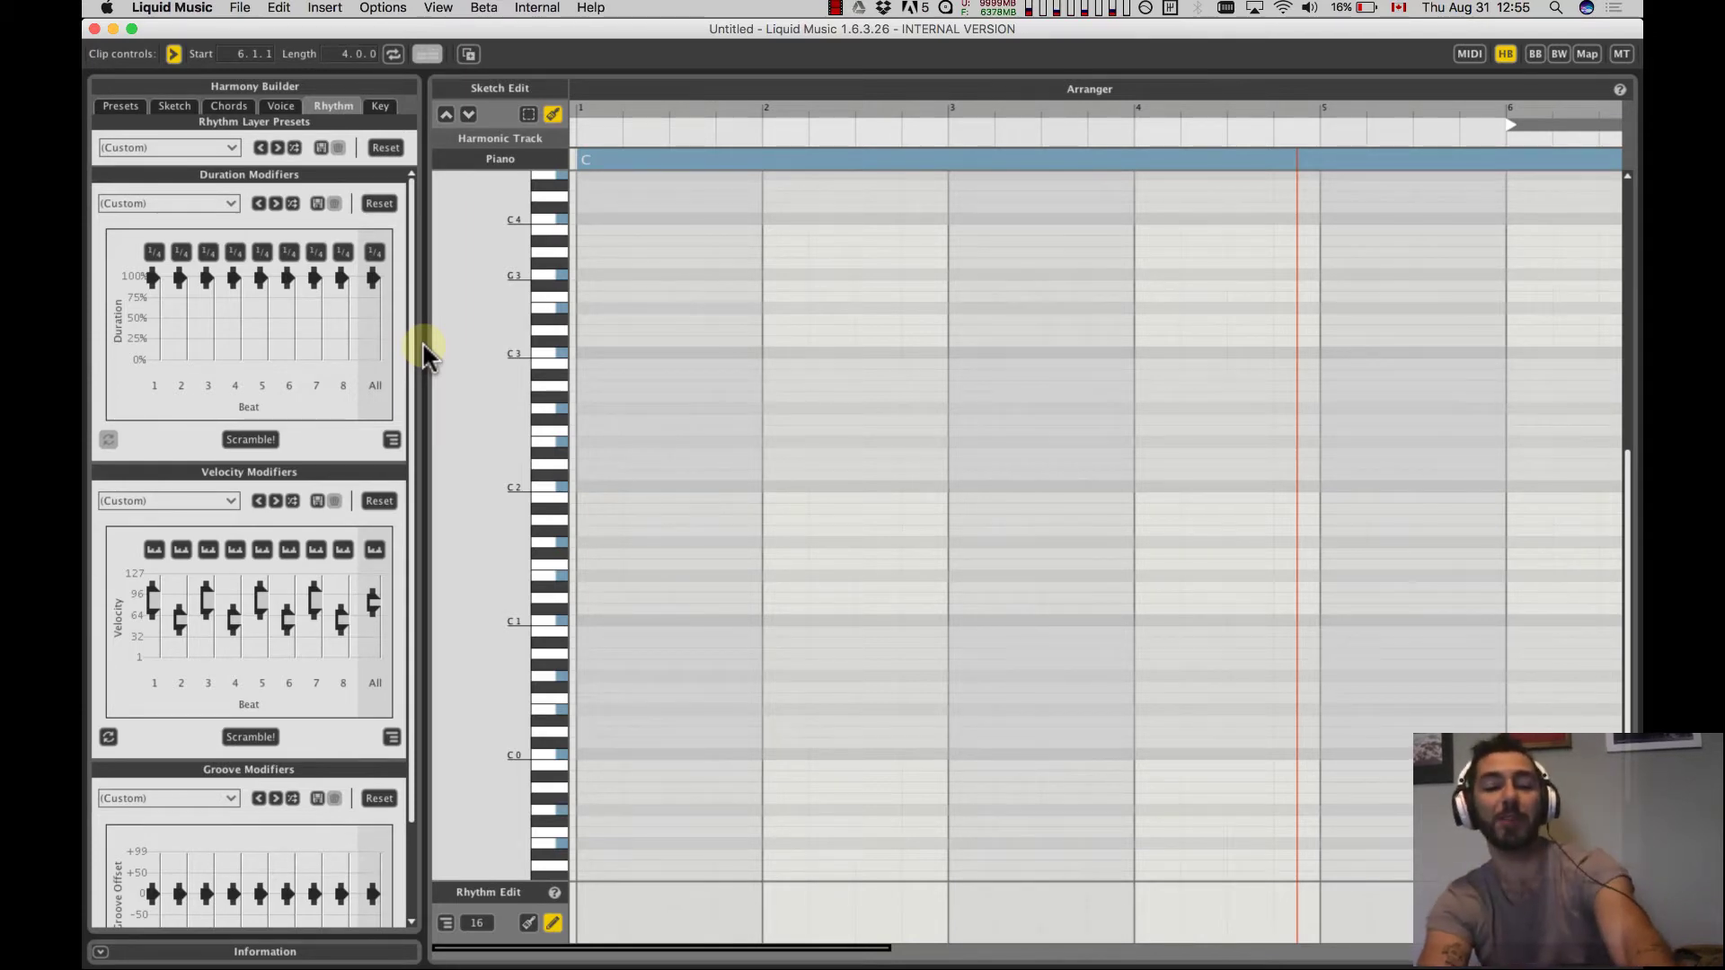
Switch to Logic Pro X, audition a key on the piano roll keyboard and turn the LiquidMusic plug-in back on
key("super+Tab")
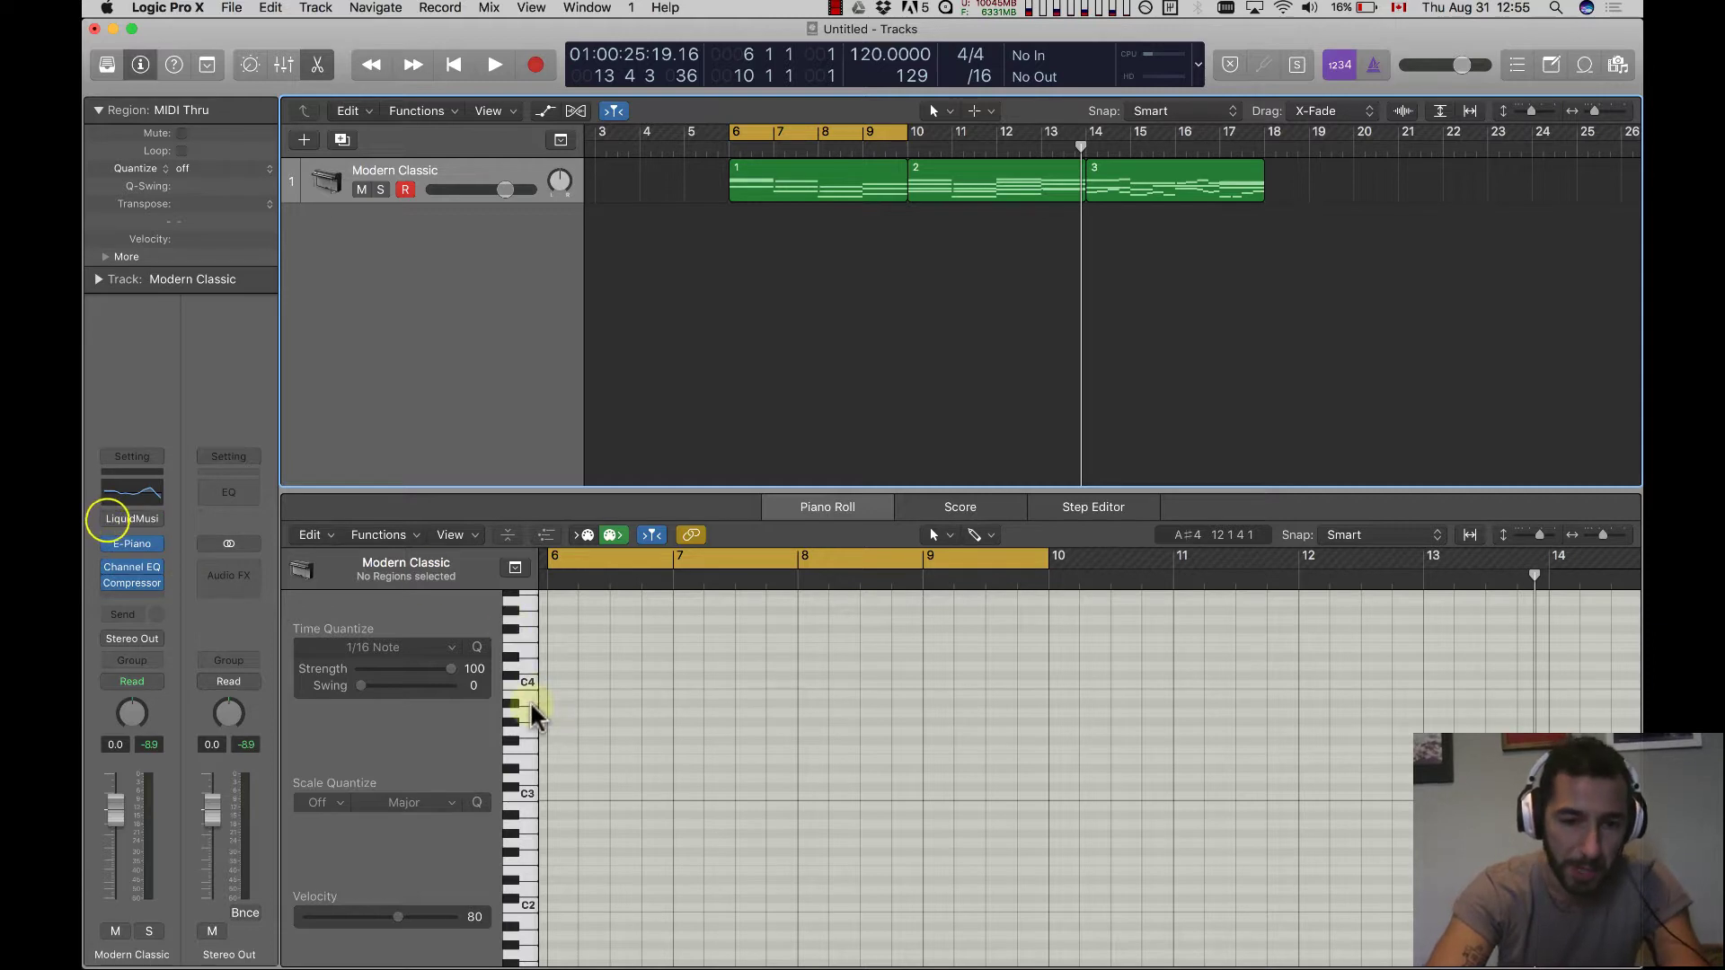
left_click(528, 796)
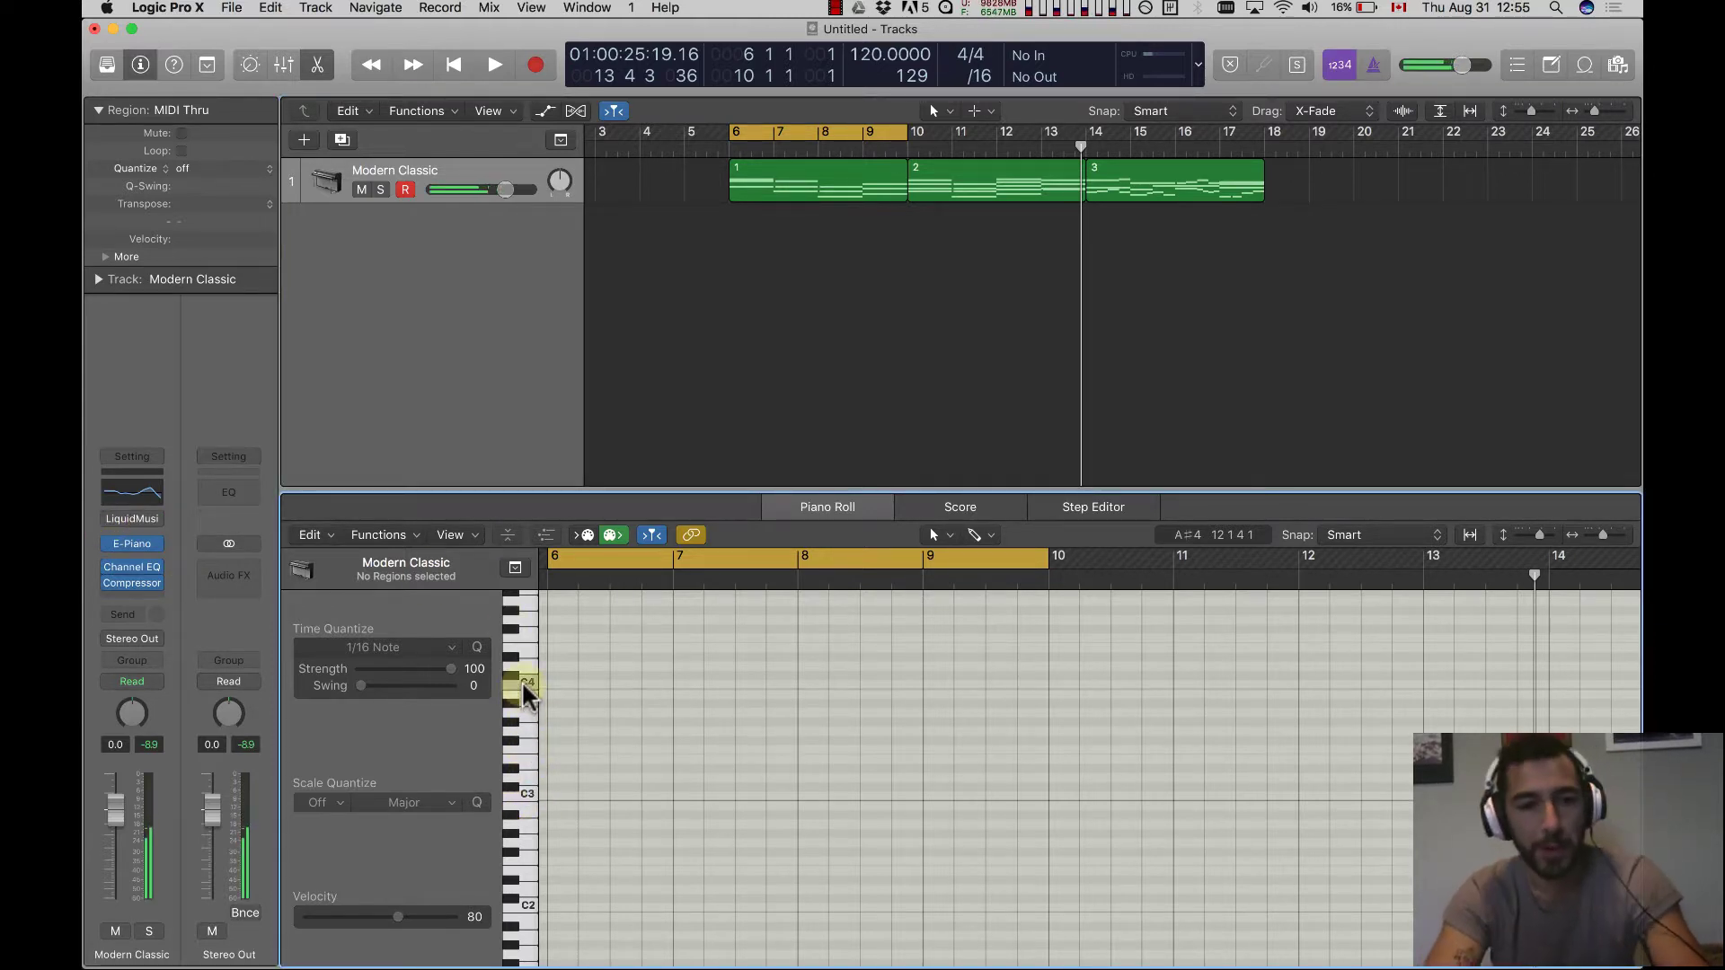
left_click(110, 518)
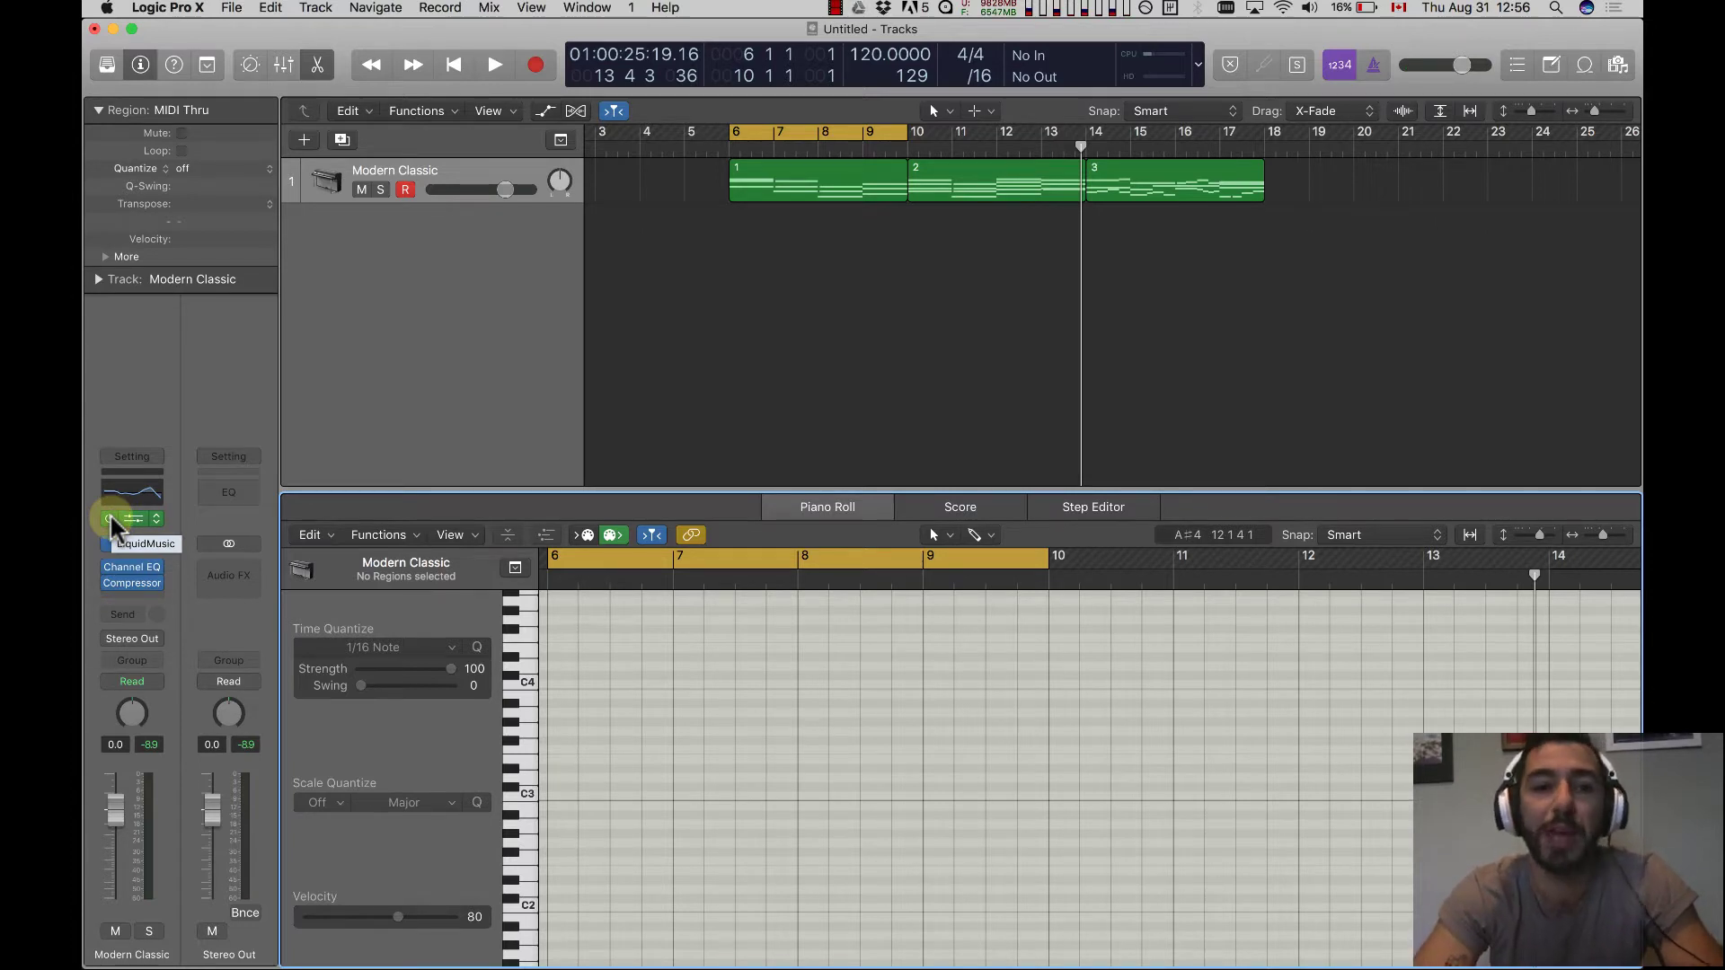
Look through regions 2 and 3, bypass the LiquidMusic plug-in and play back region 1
left_click(817, 198)
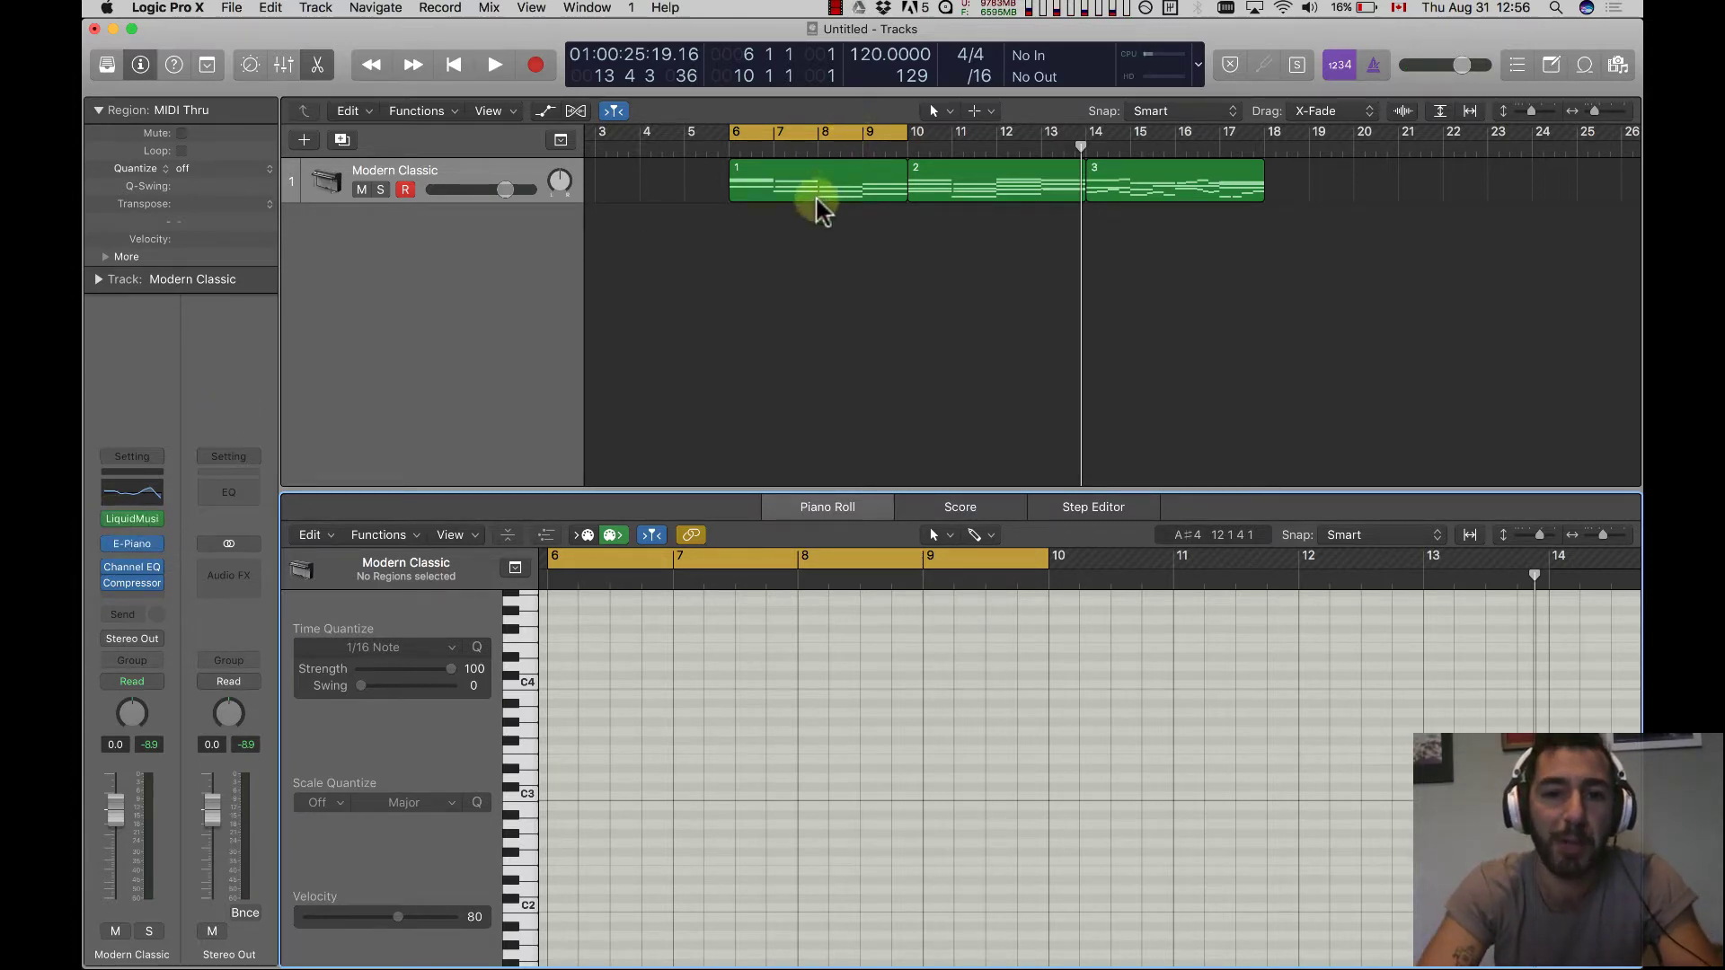
left_click(1001, 189)
left_click(1114, 192)
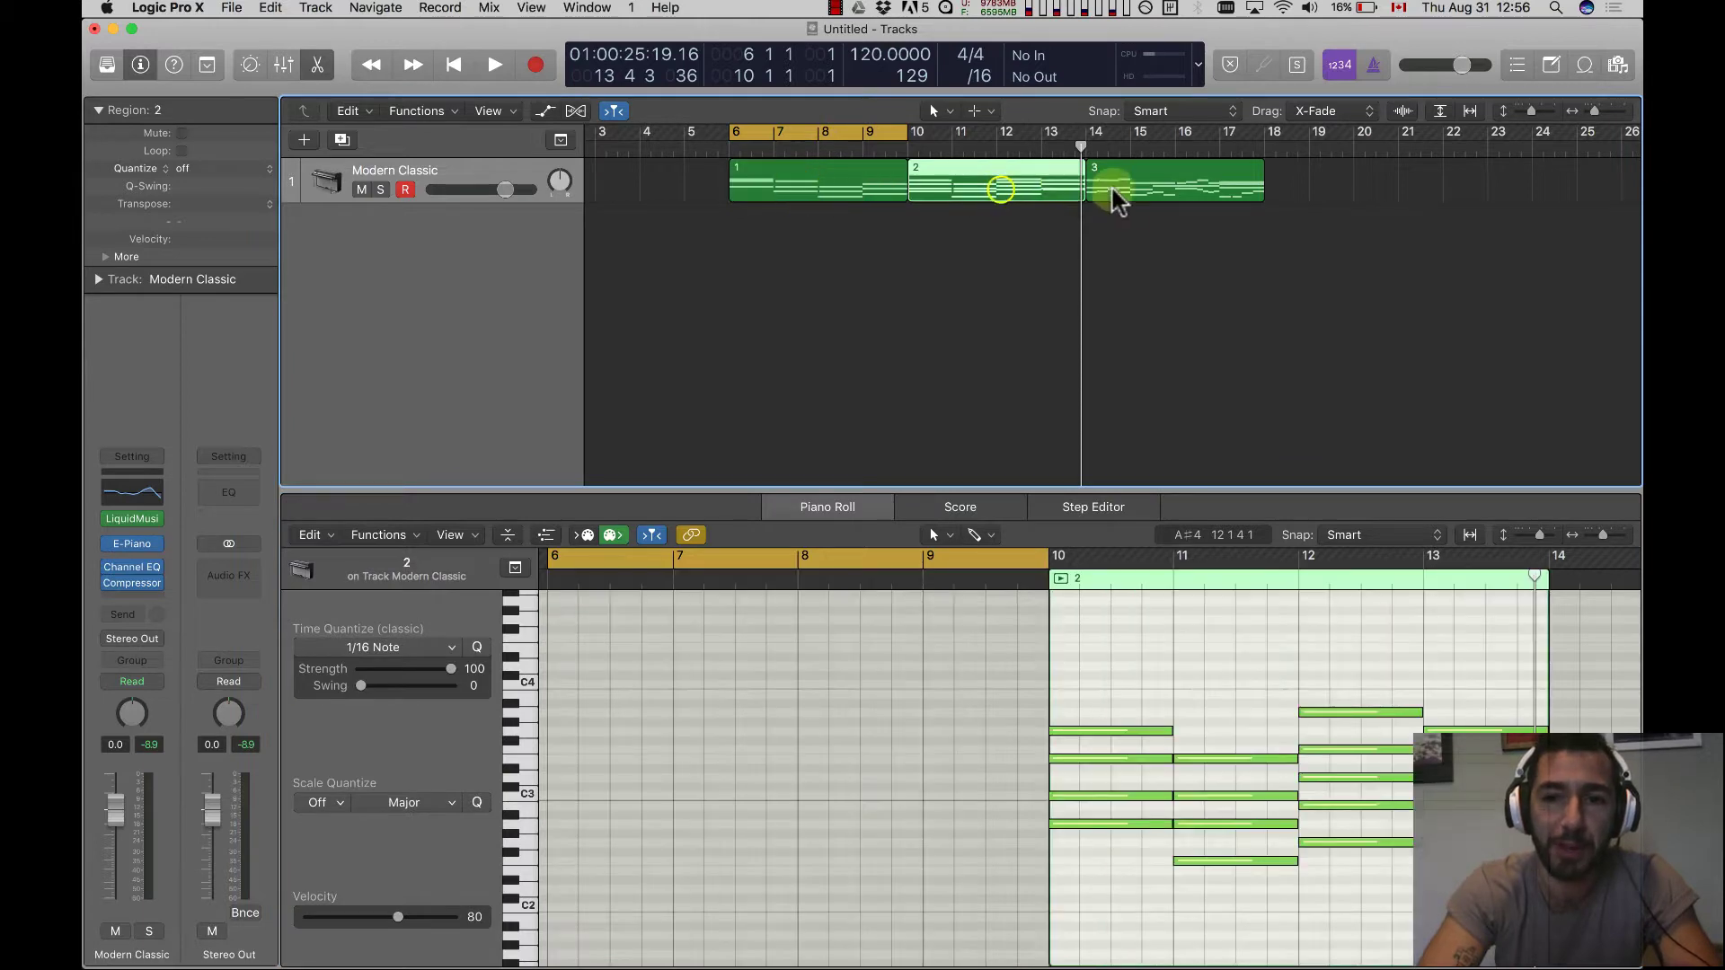
left_click(1014, 183)
left_click(835, 178)
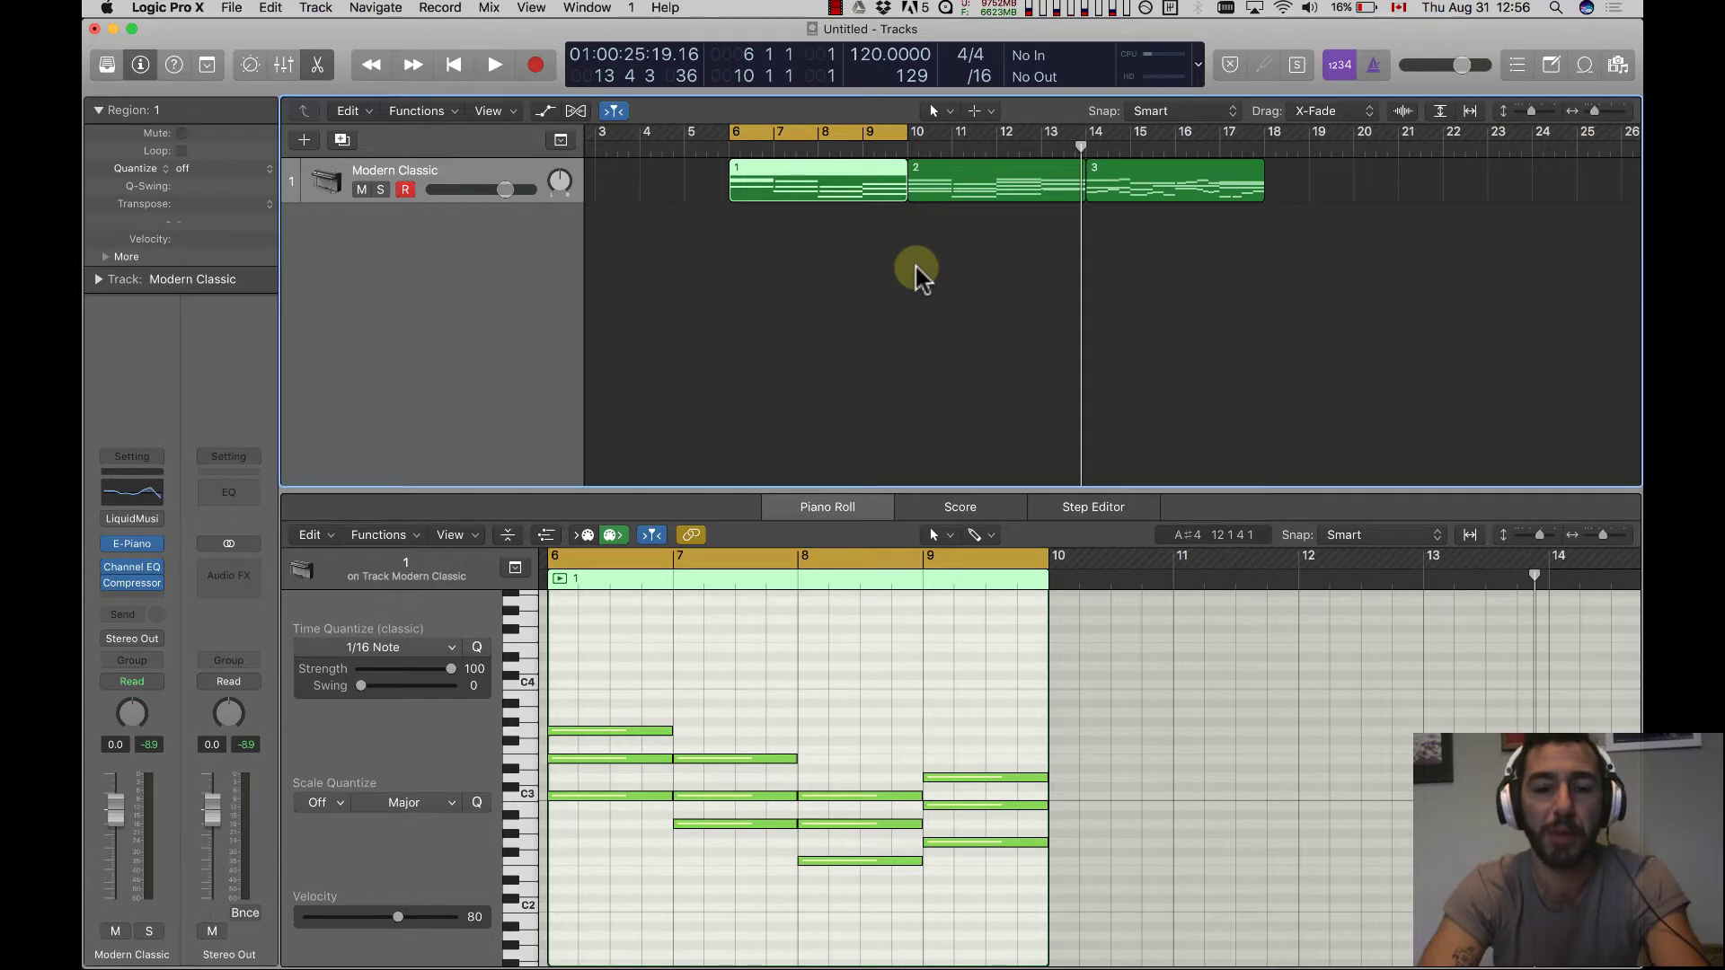
key("space")
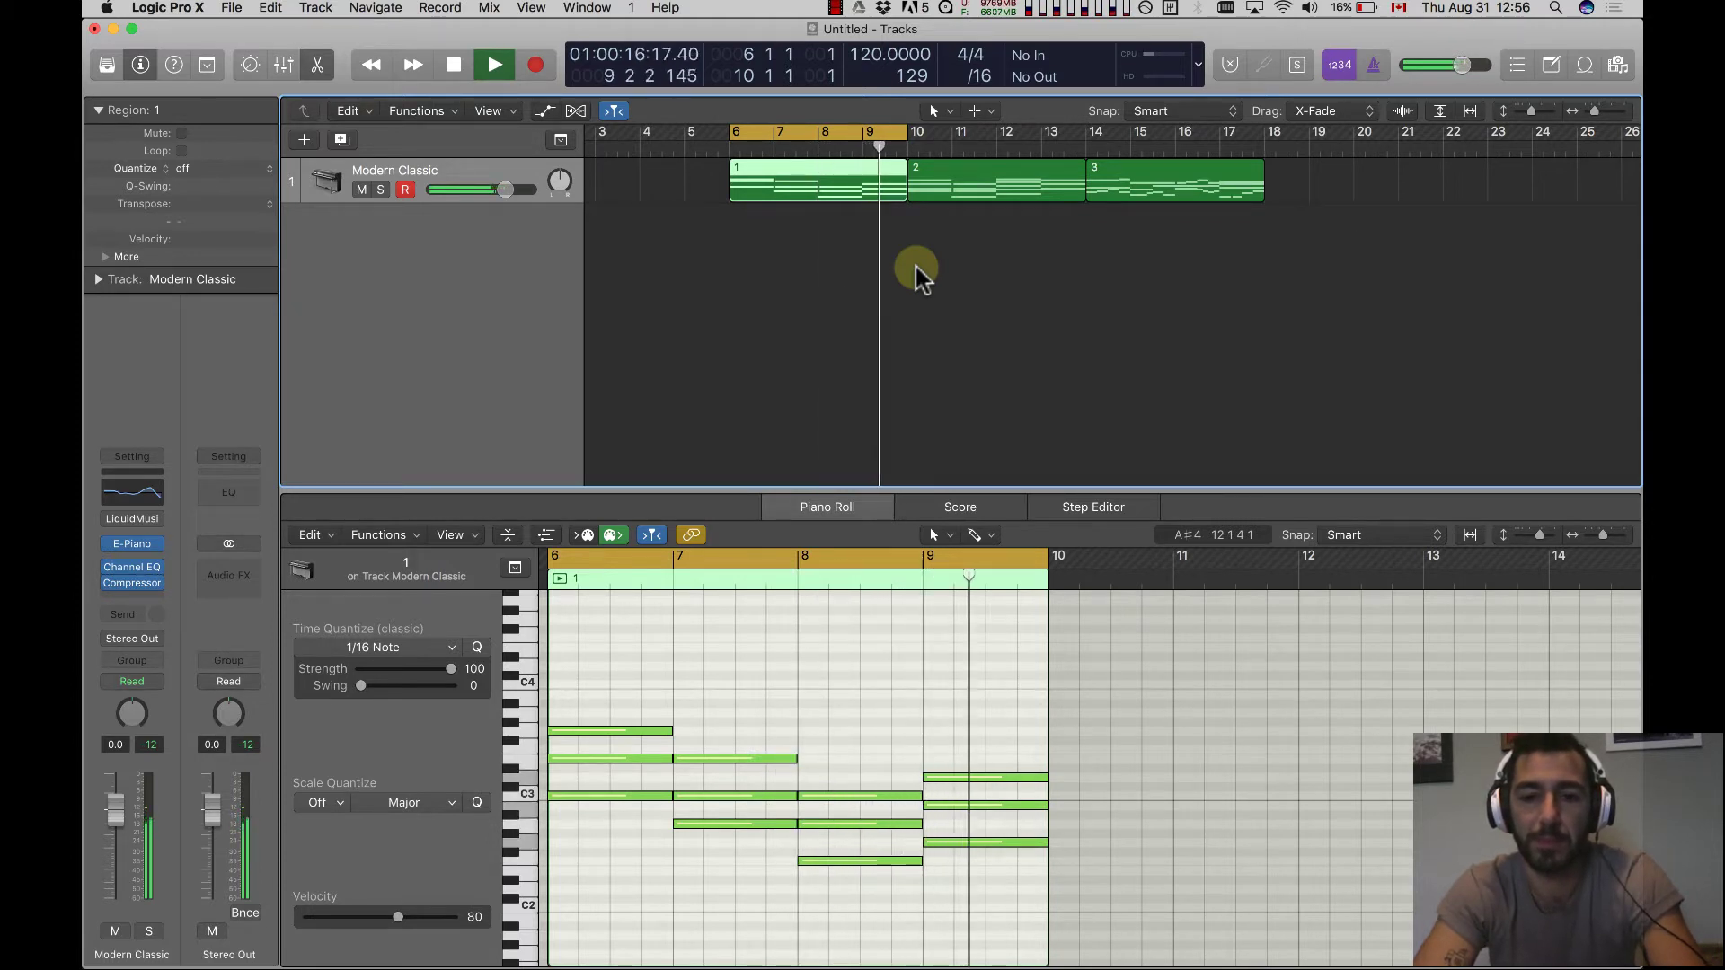
key("space")
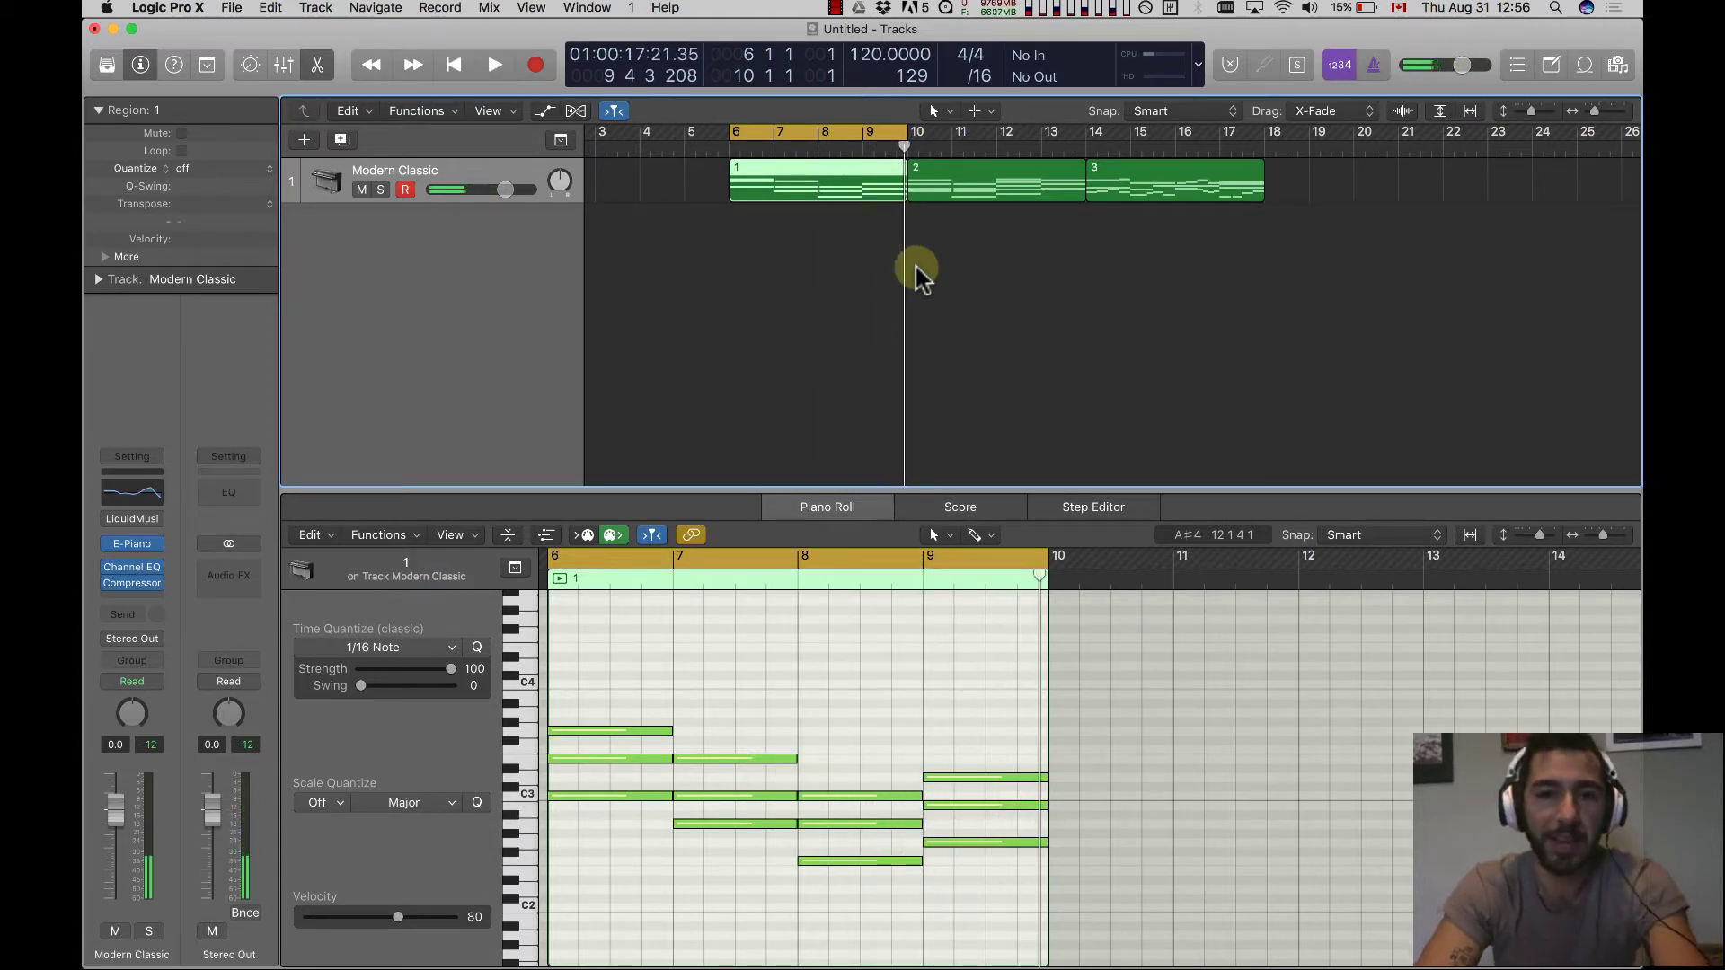
Switch to Liquid Music, open 1.mid from the Desktop for import, and import it as C Major after analyzing its key
key("super+Tab")
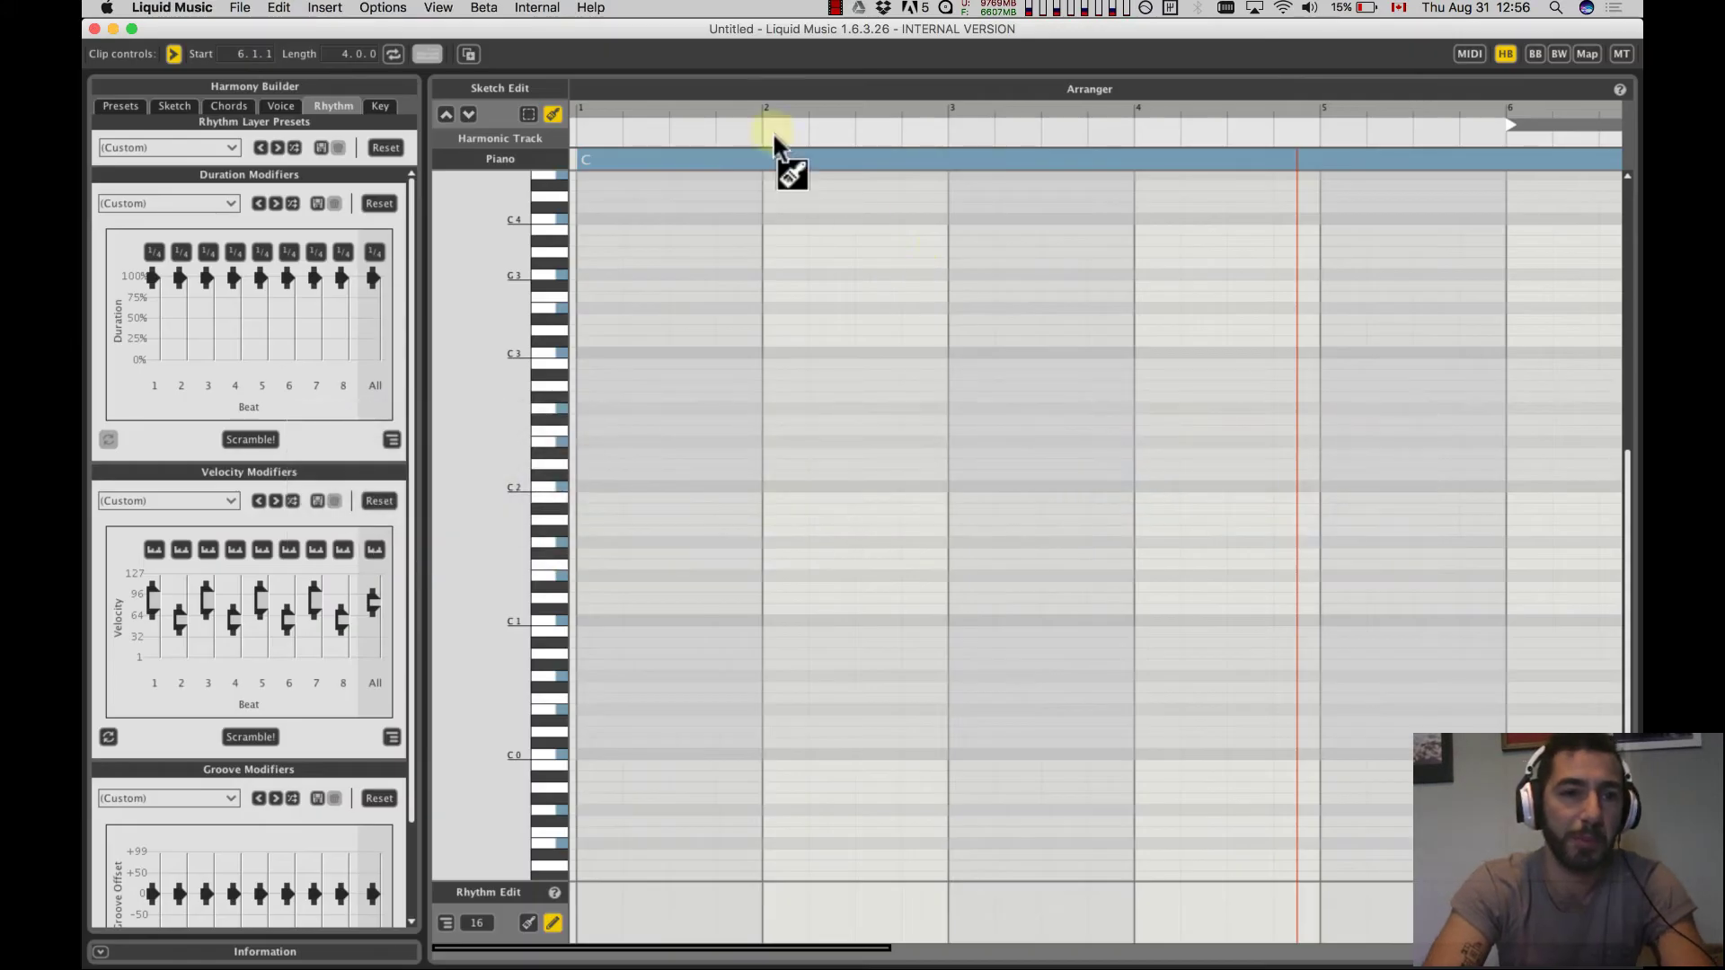
left_click(241, 9)
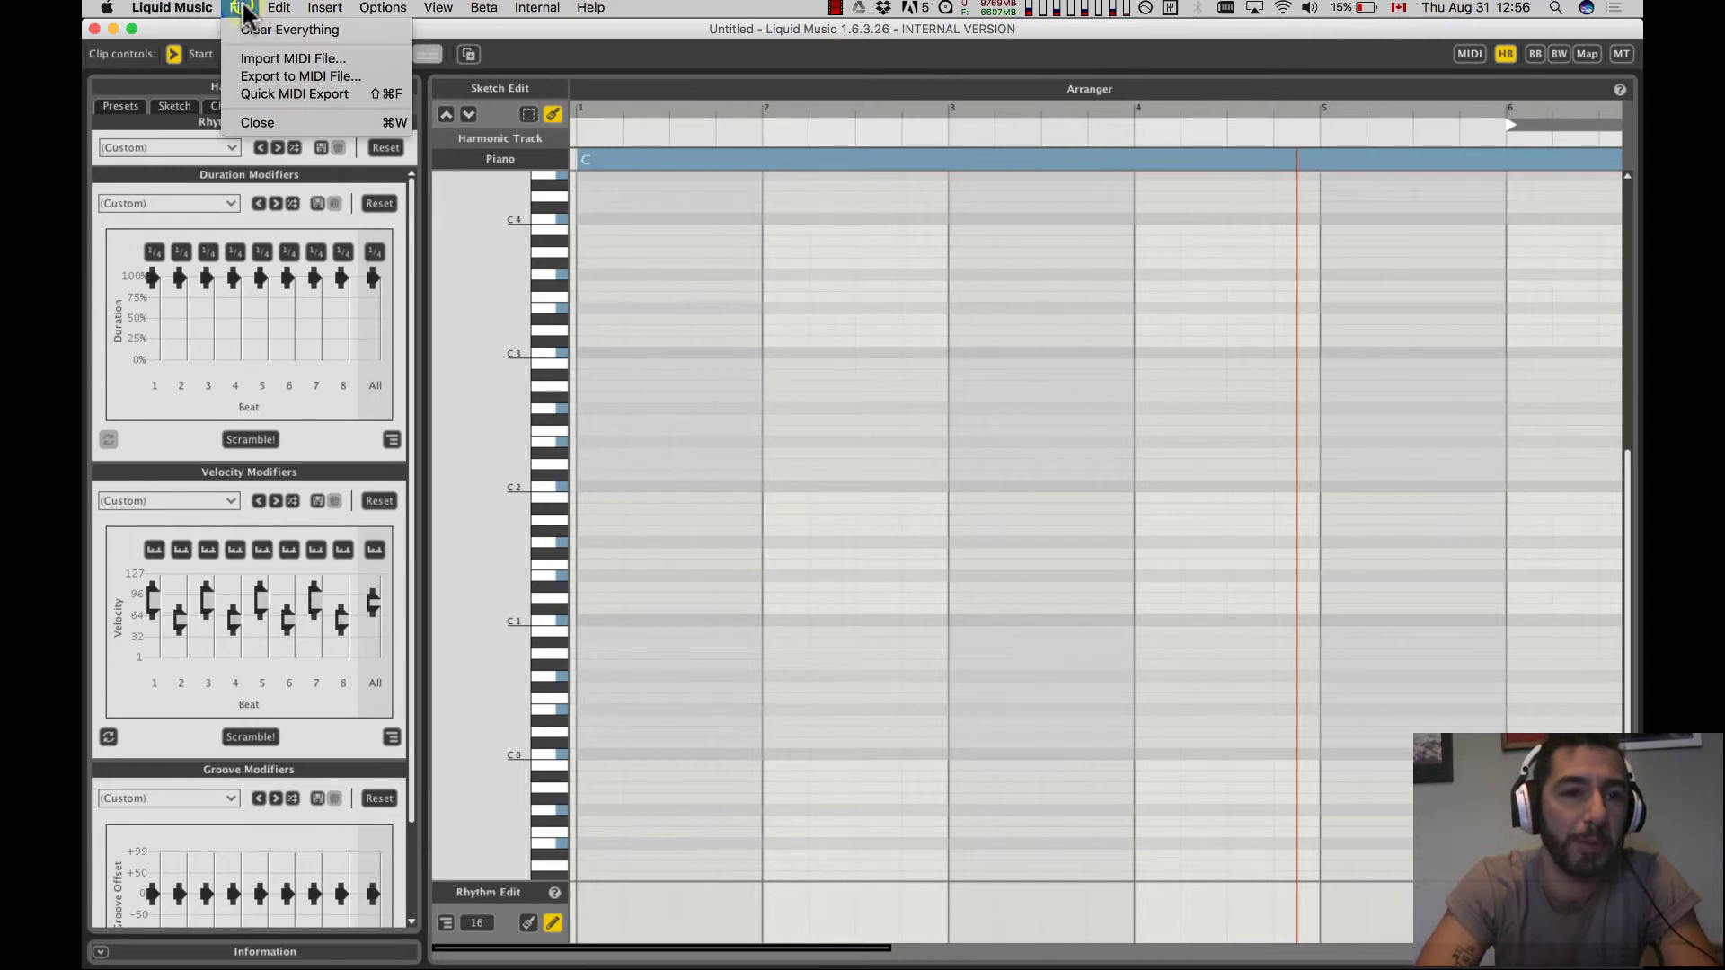
left_click(298, 58)
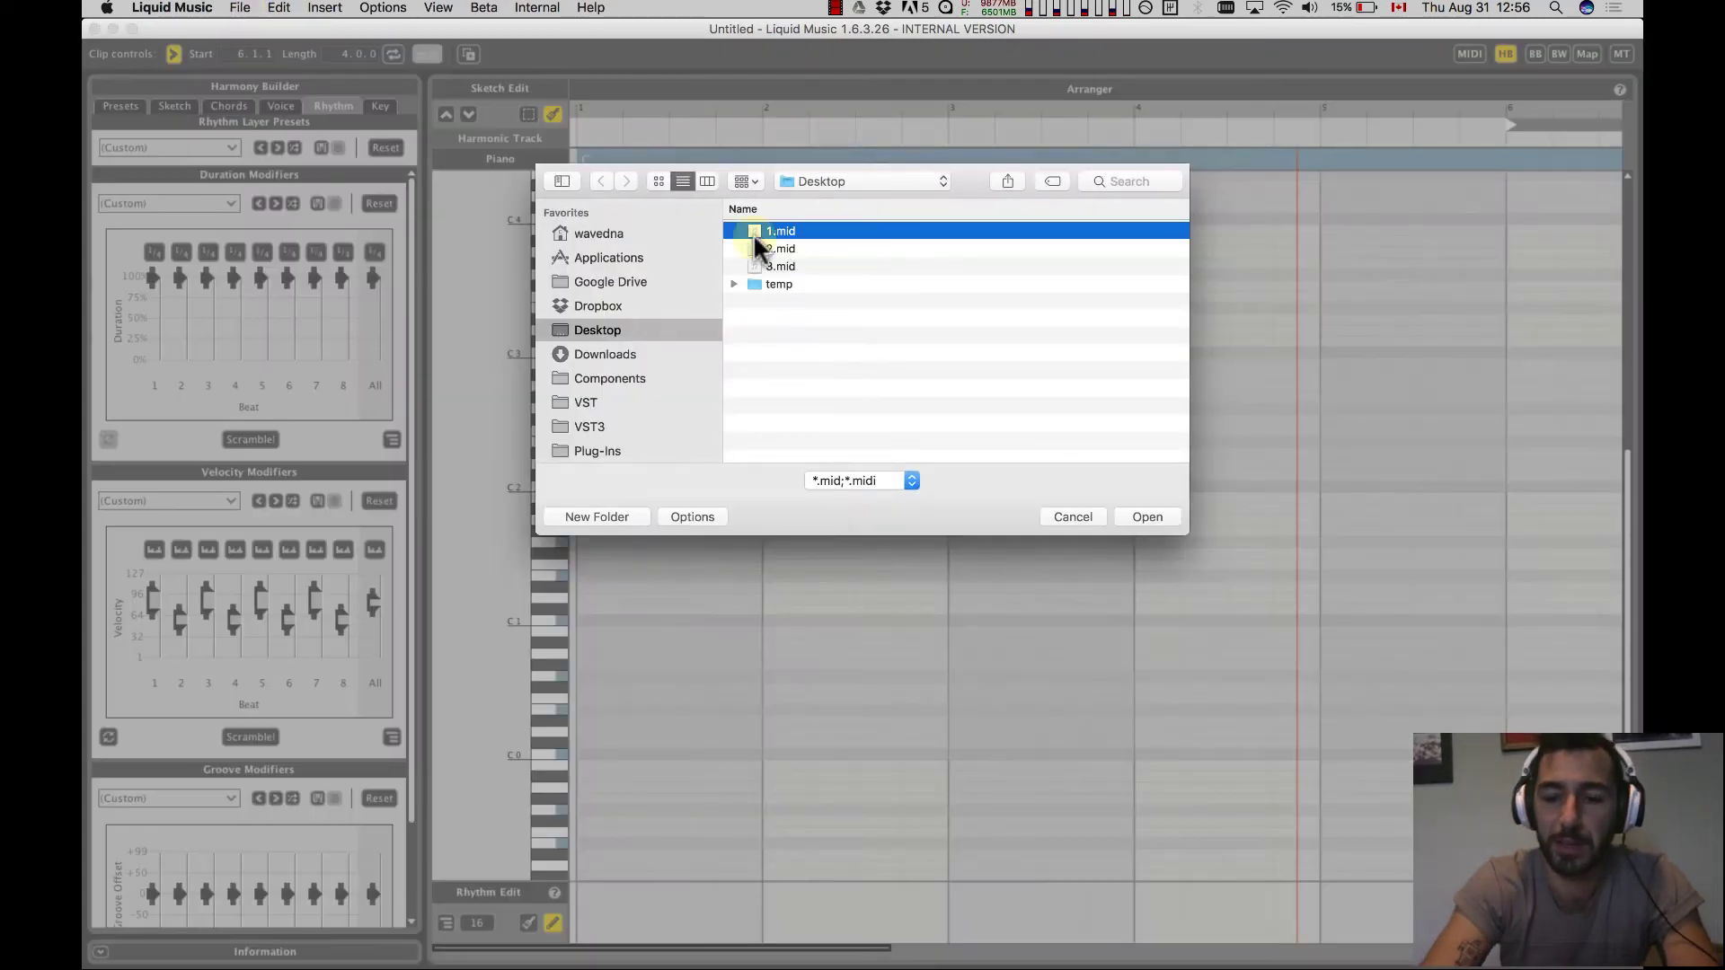
left_click(1146, 518)
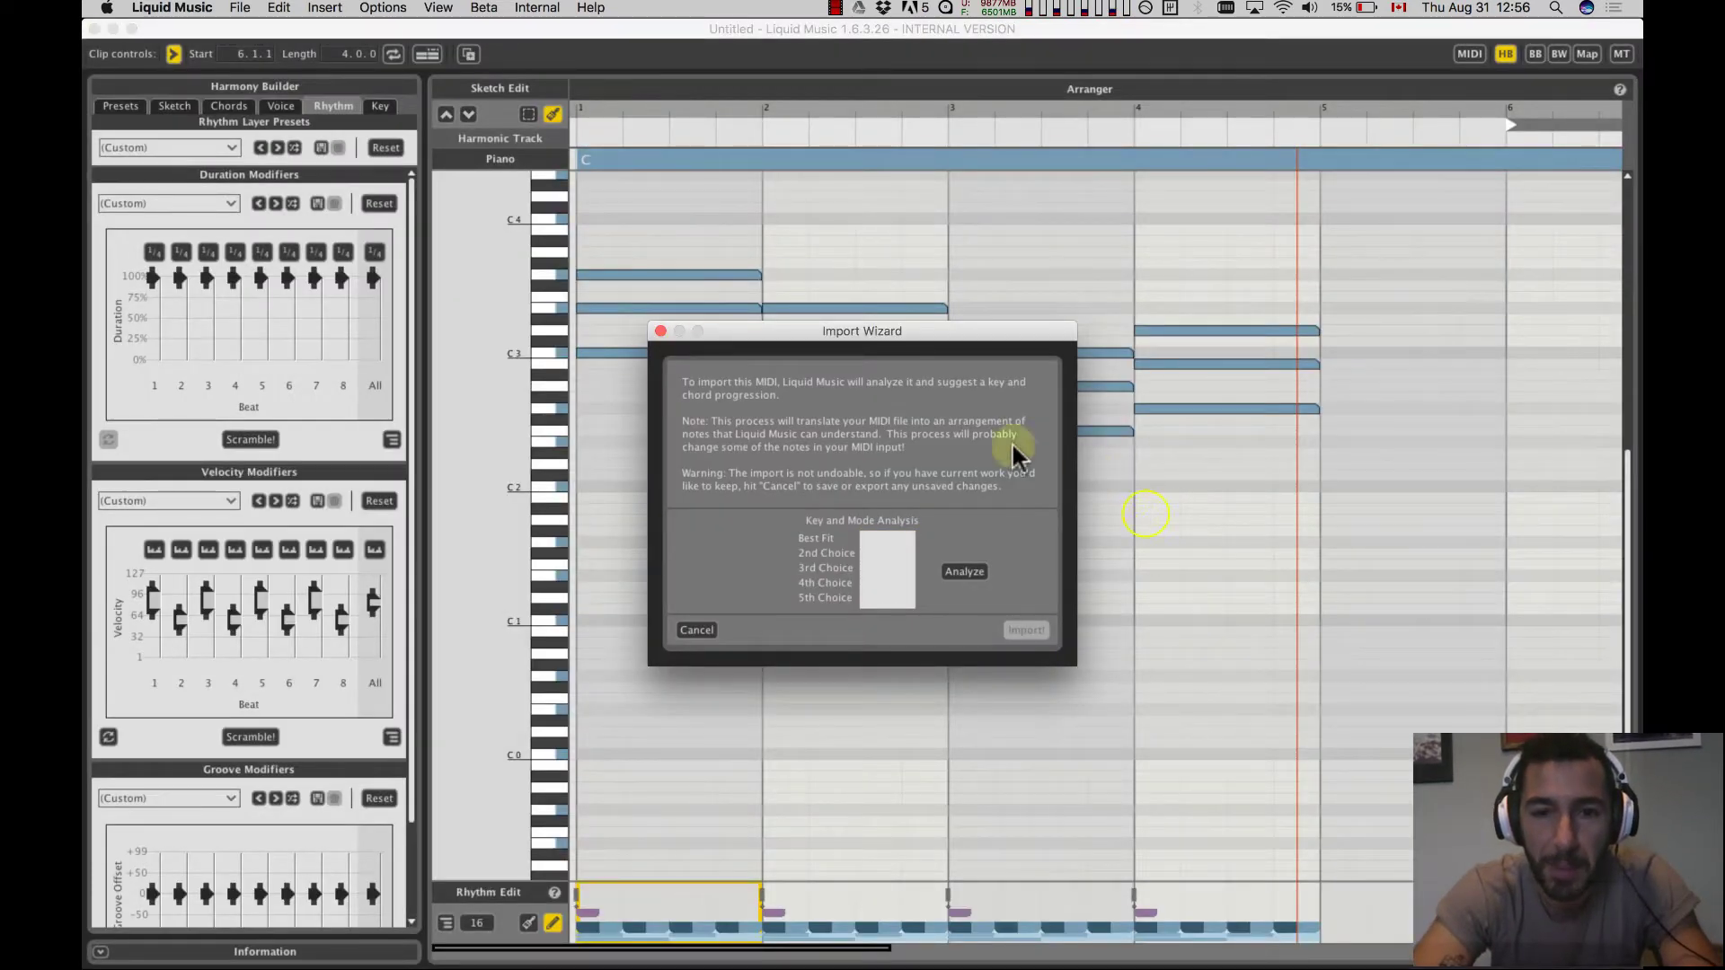
left_click(967, 572)
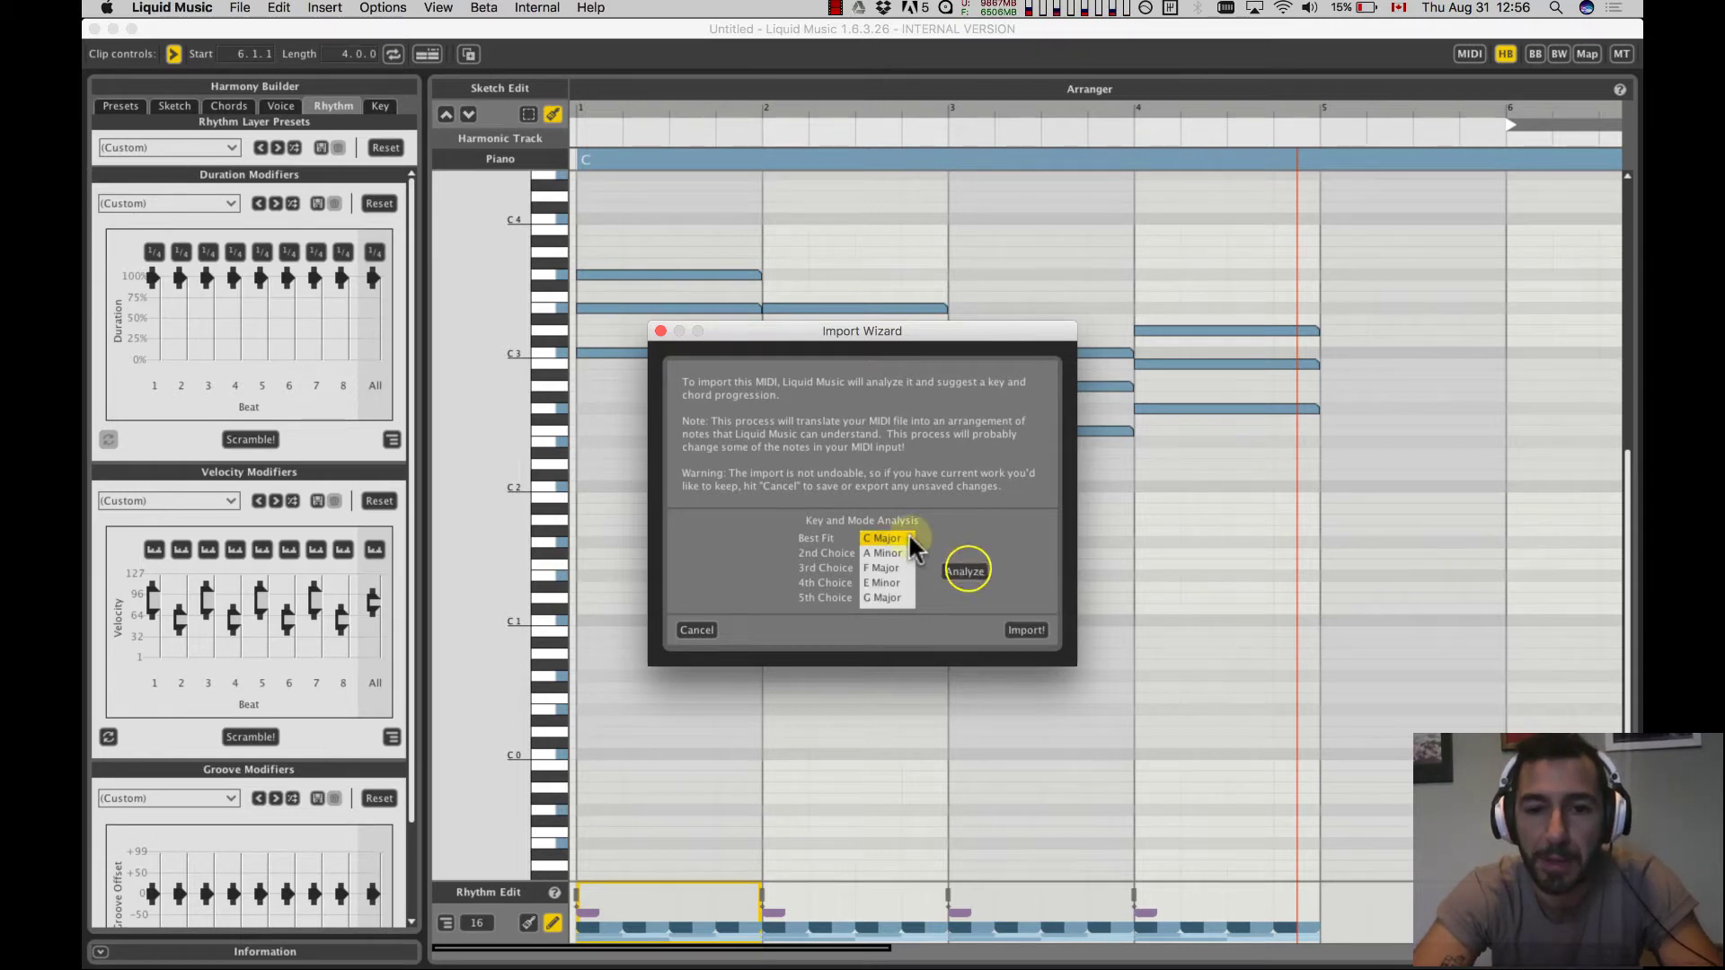
left_click(865, 536)
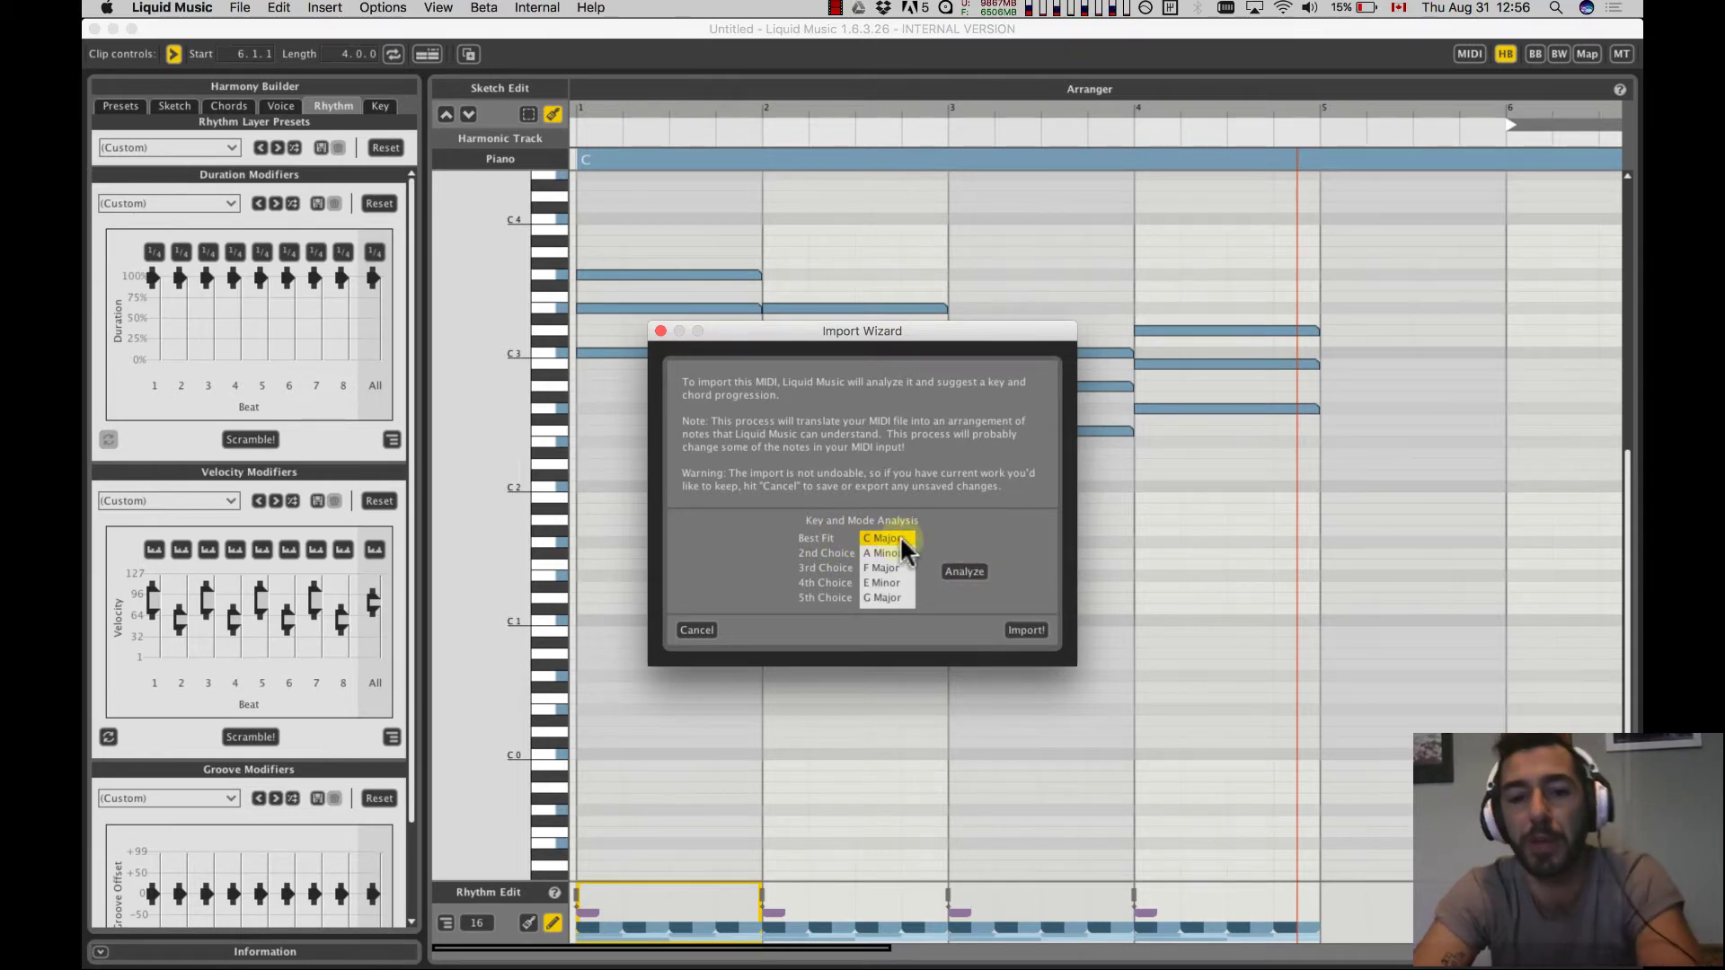
left_click(1023, 629)
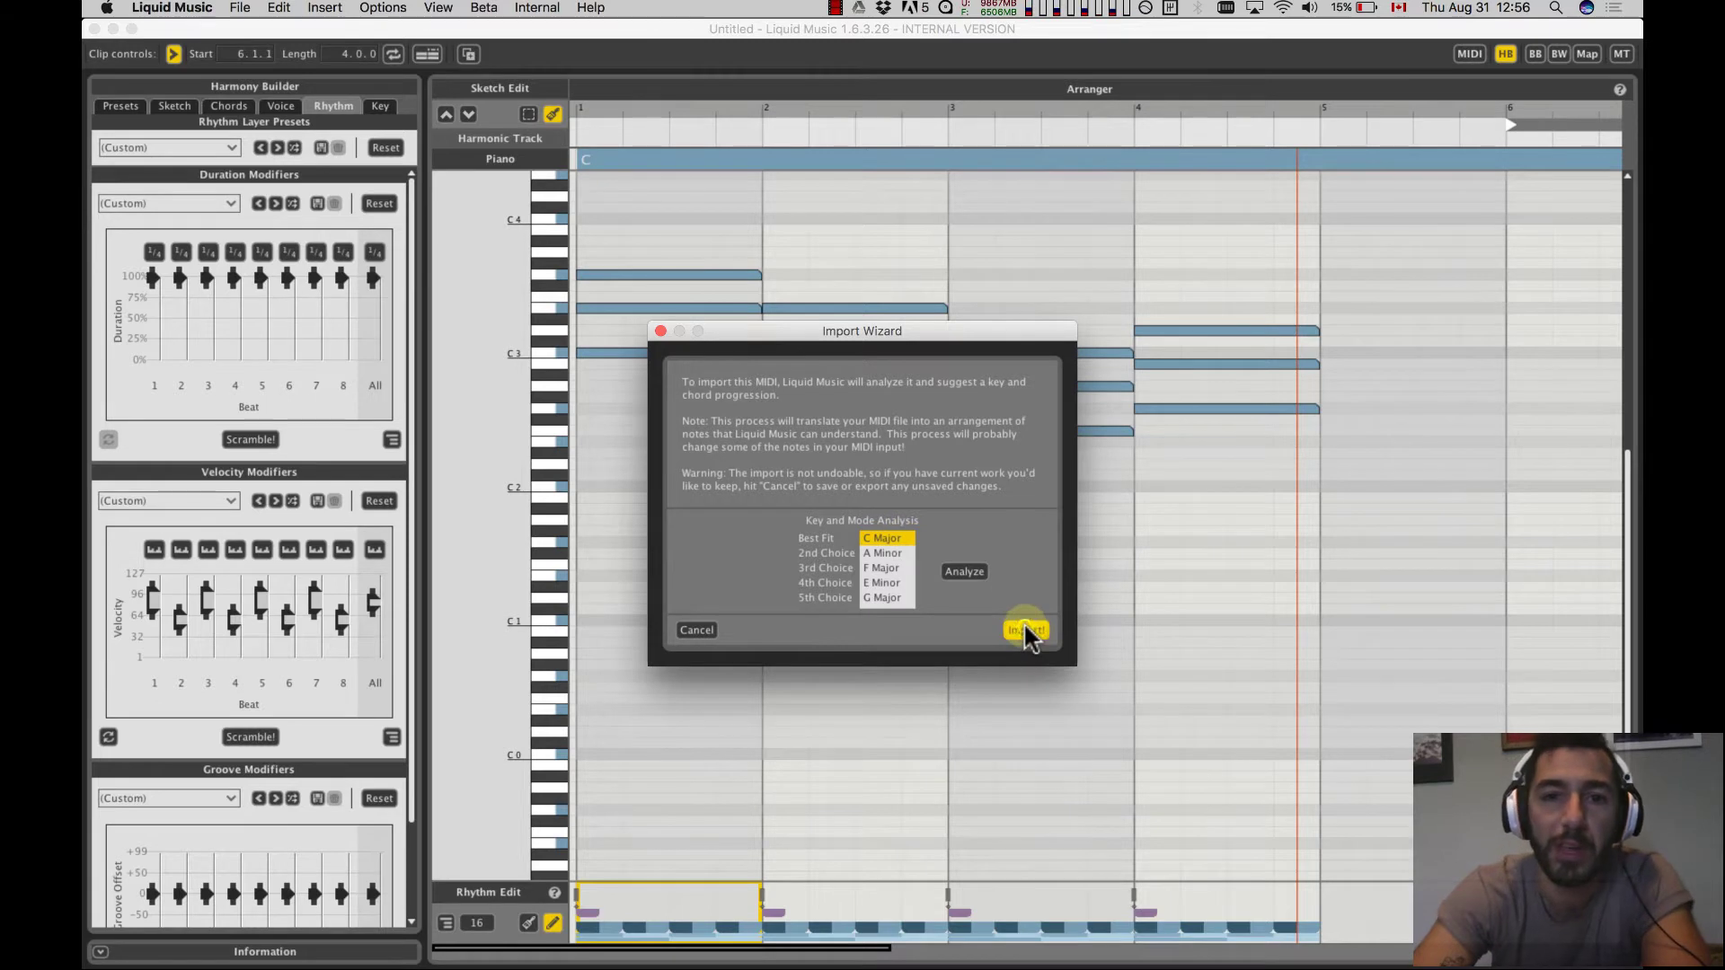
Examine the chords detected for each bar of the imported file on the harmonic track
left_click(674, 166)
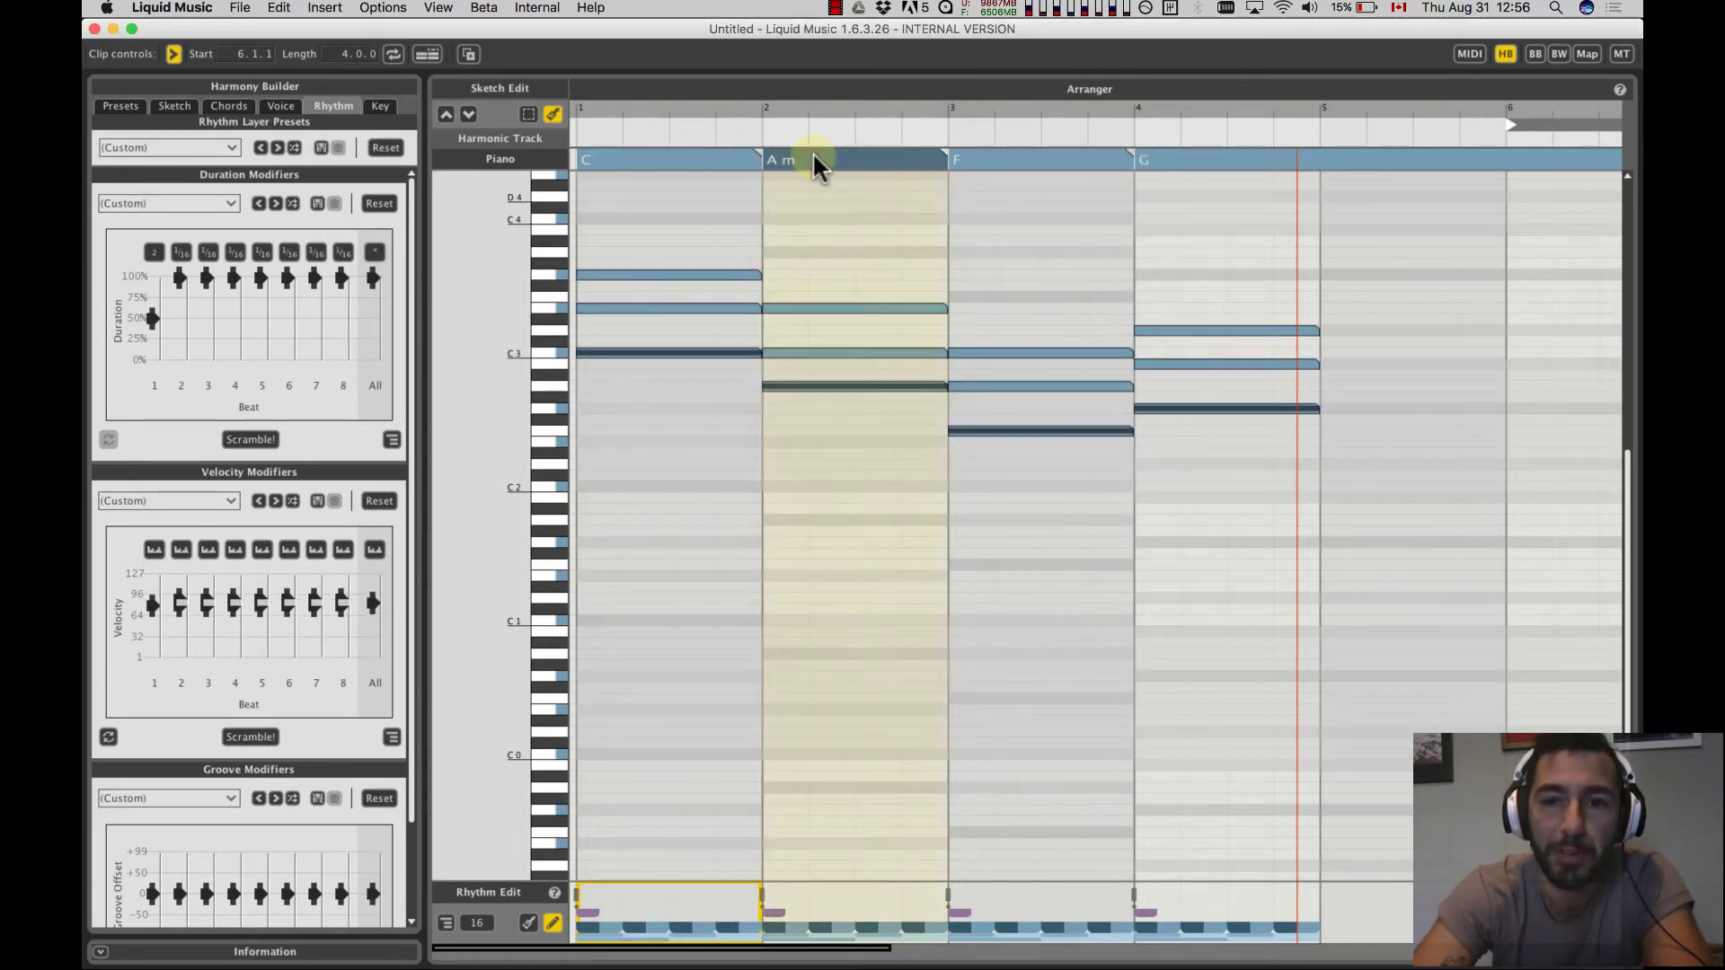
left_click(778, 178)
left_click(632, 158)
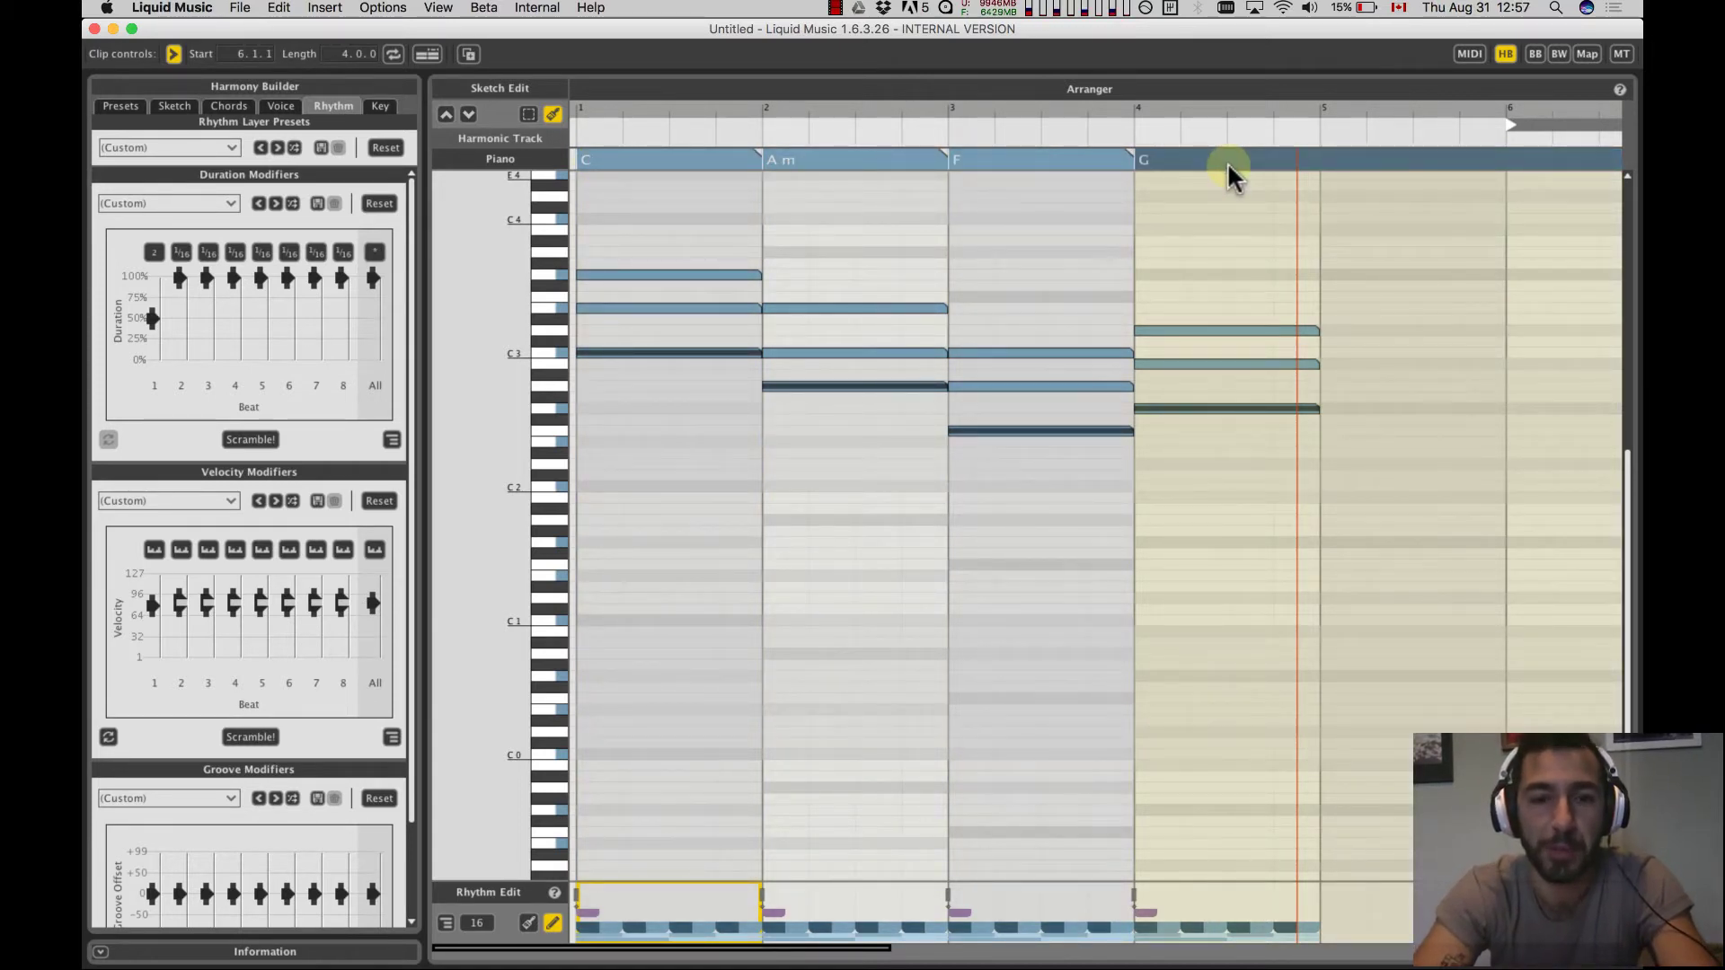
Switch to Logic Pro X, set the cycle range to region 2 and play it back
key("super+Tab")
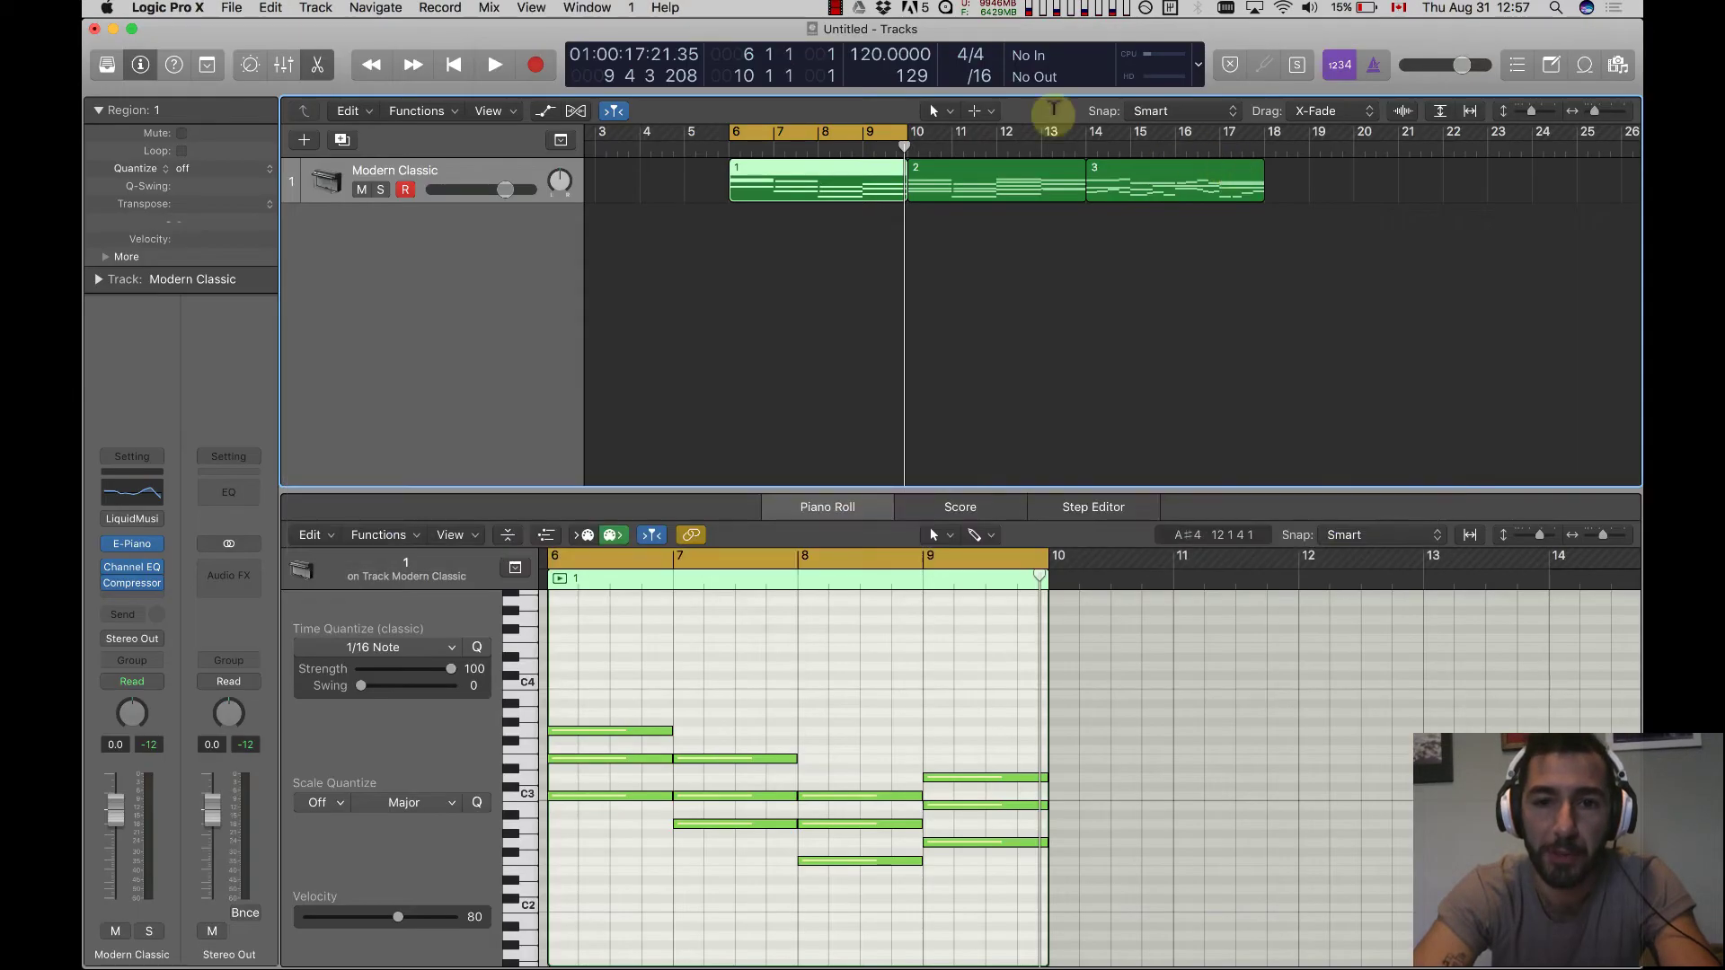
left_click(945, 196)
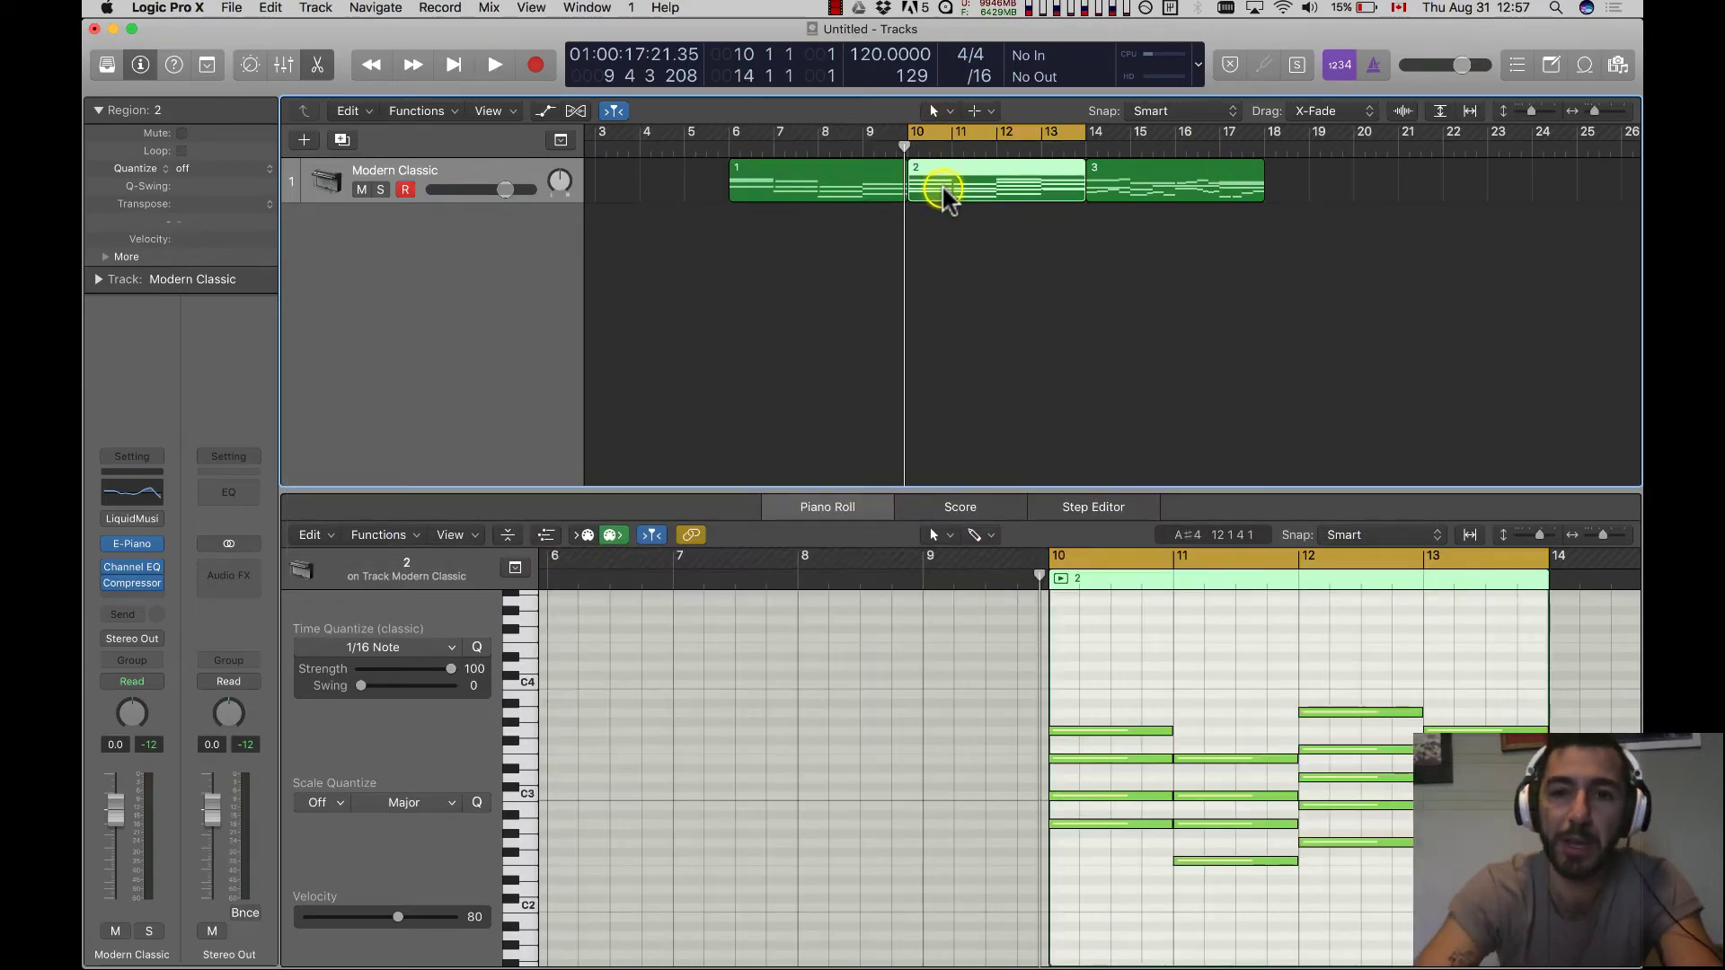
key("space")
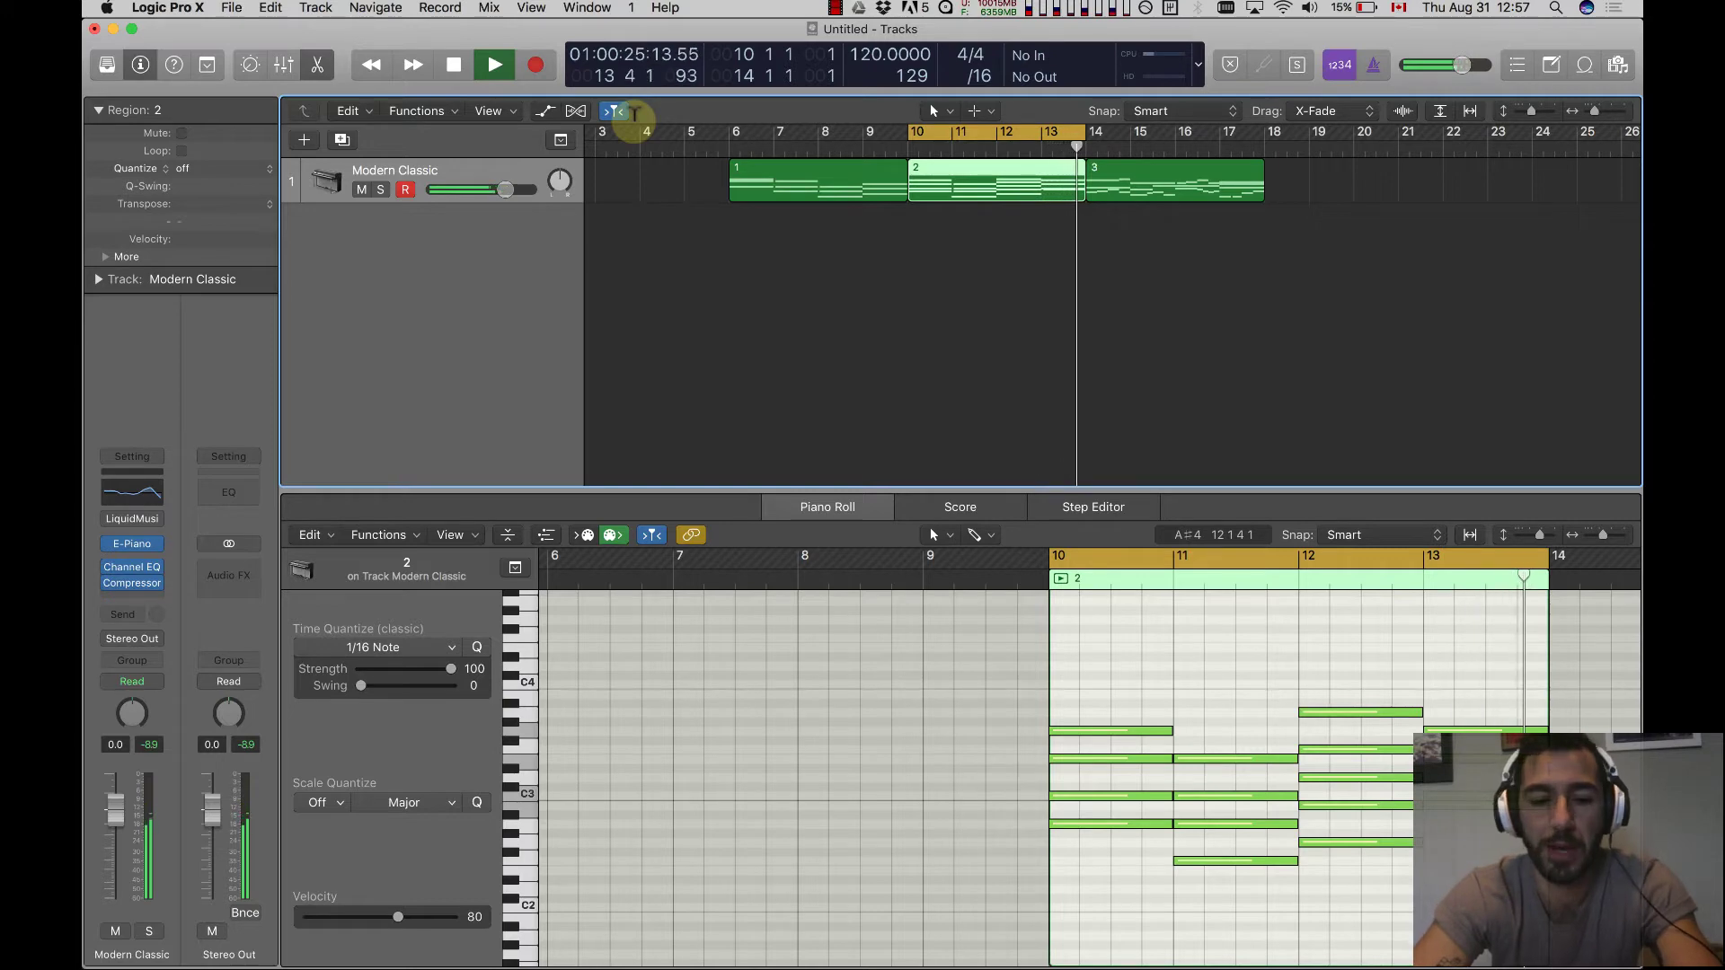
key("space")
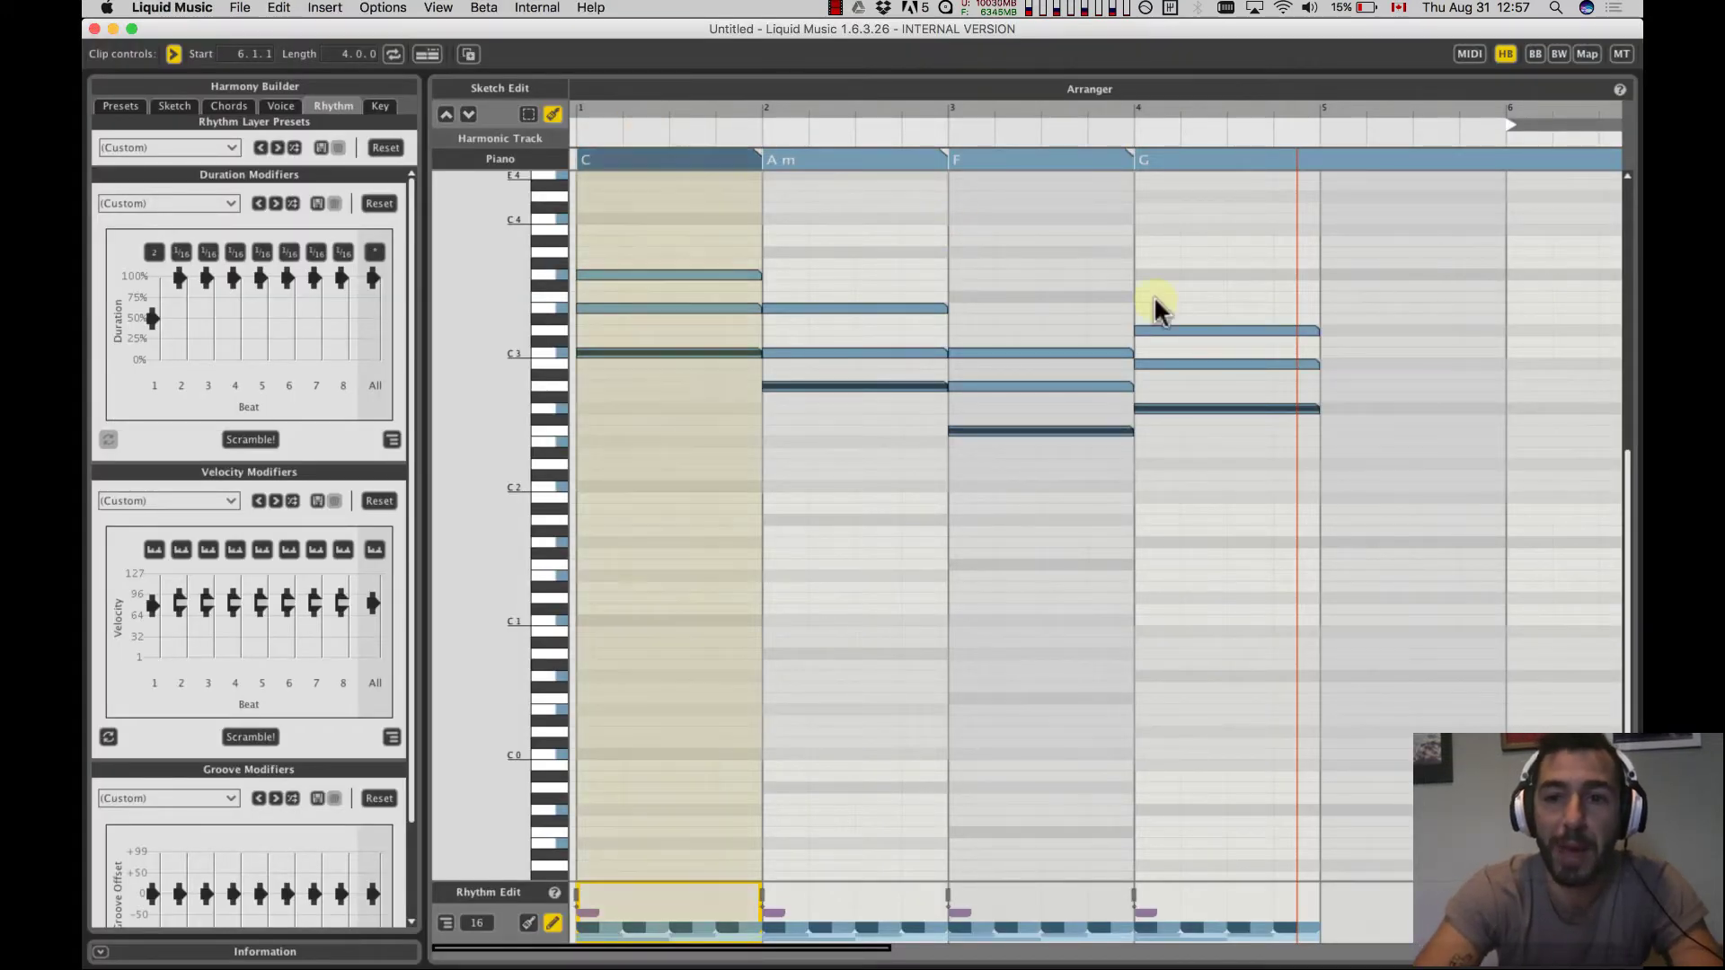
Bring 2.mid from the Desktop into Liquid Music's arranger, analyze its key and import it as C Major
left_click(1155, 298)
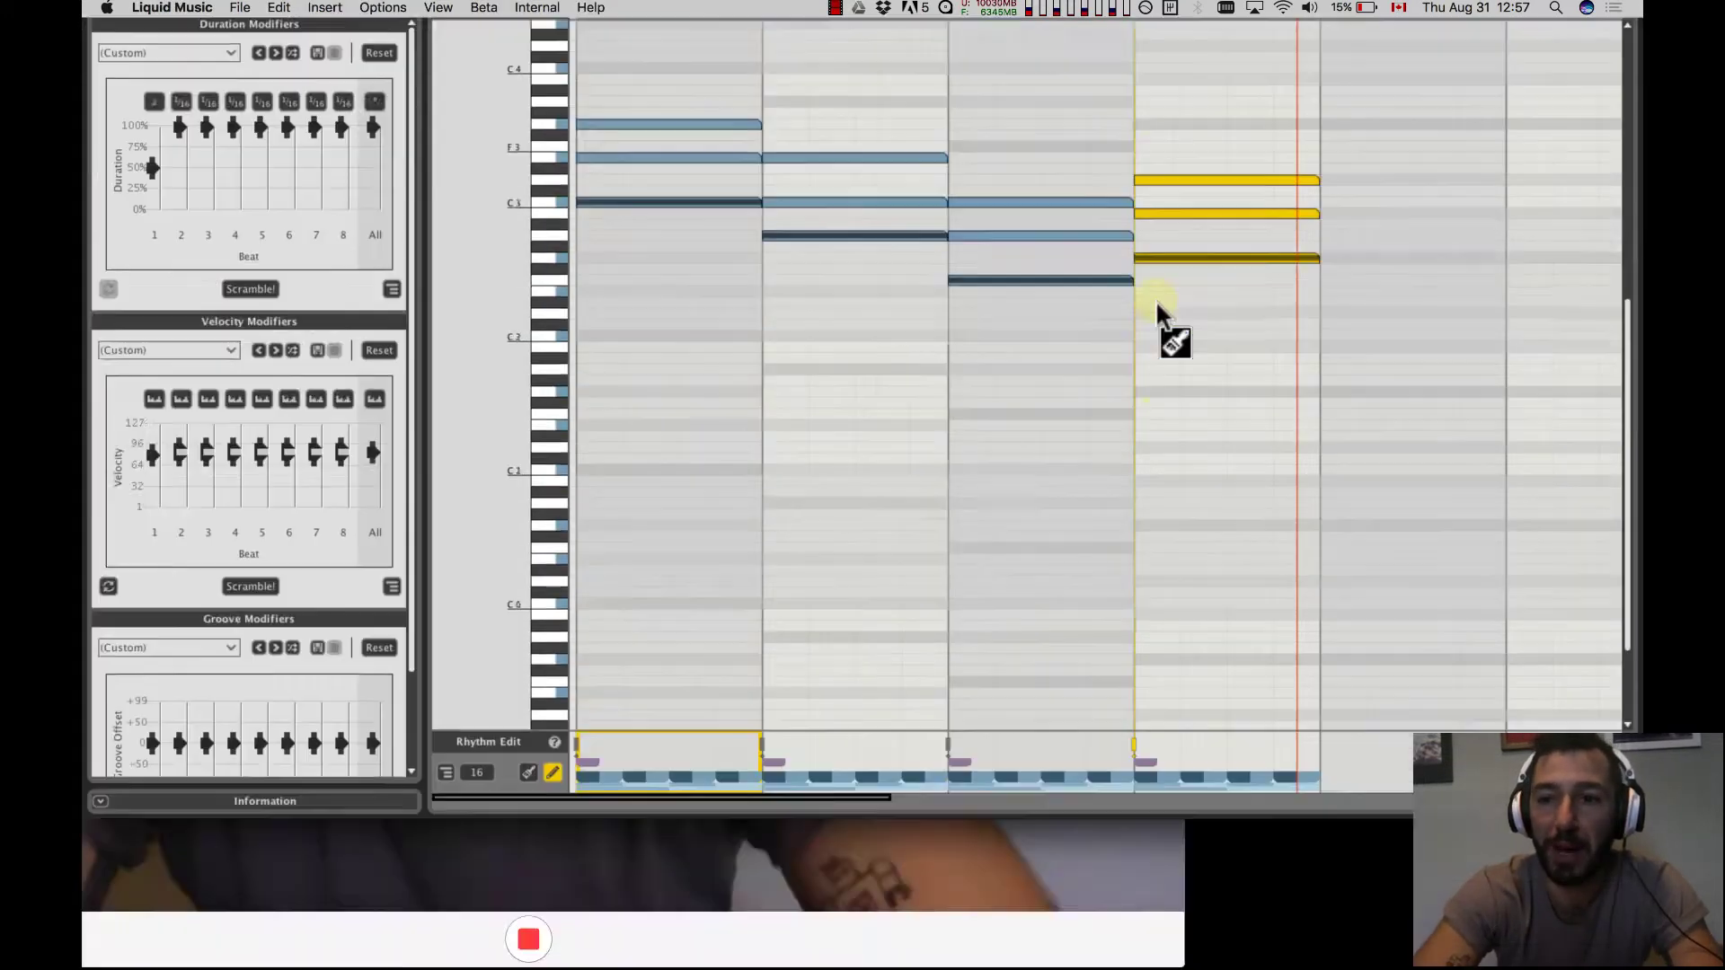
key("F11")
left_click(1583, 212)
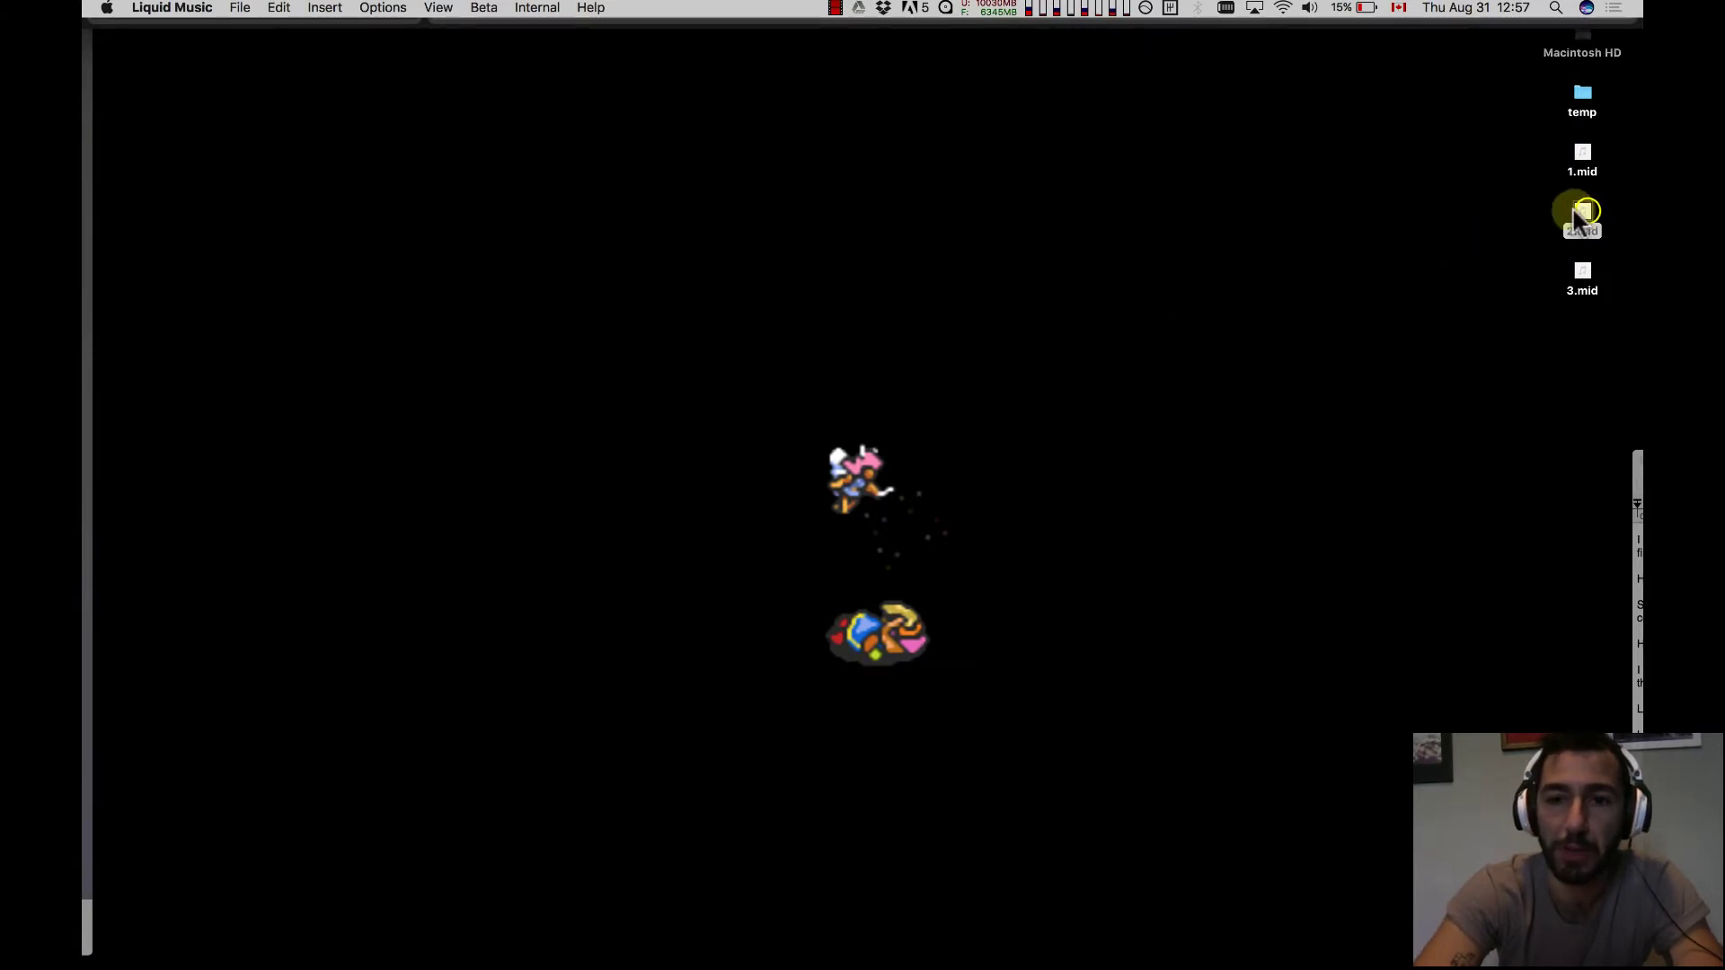
left_click_drag(1577, 216, 629, 236)
key("F11")
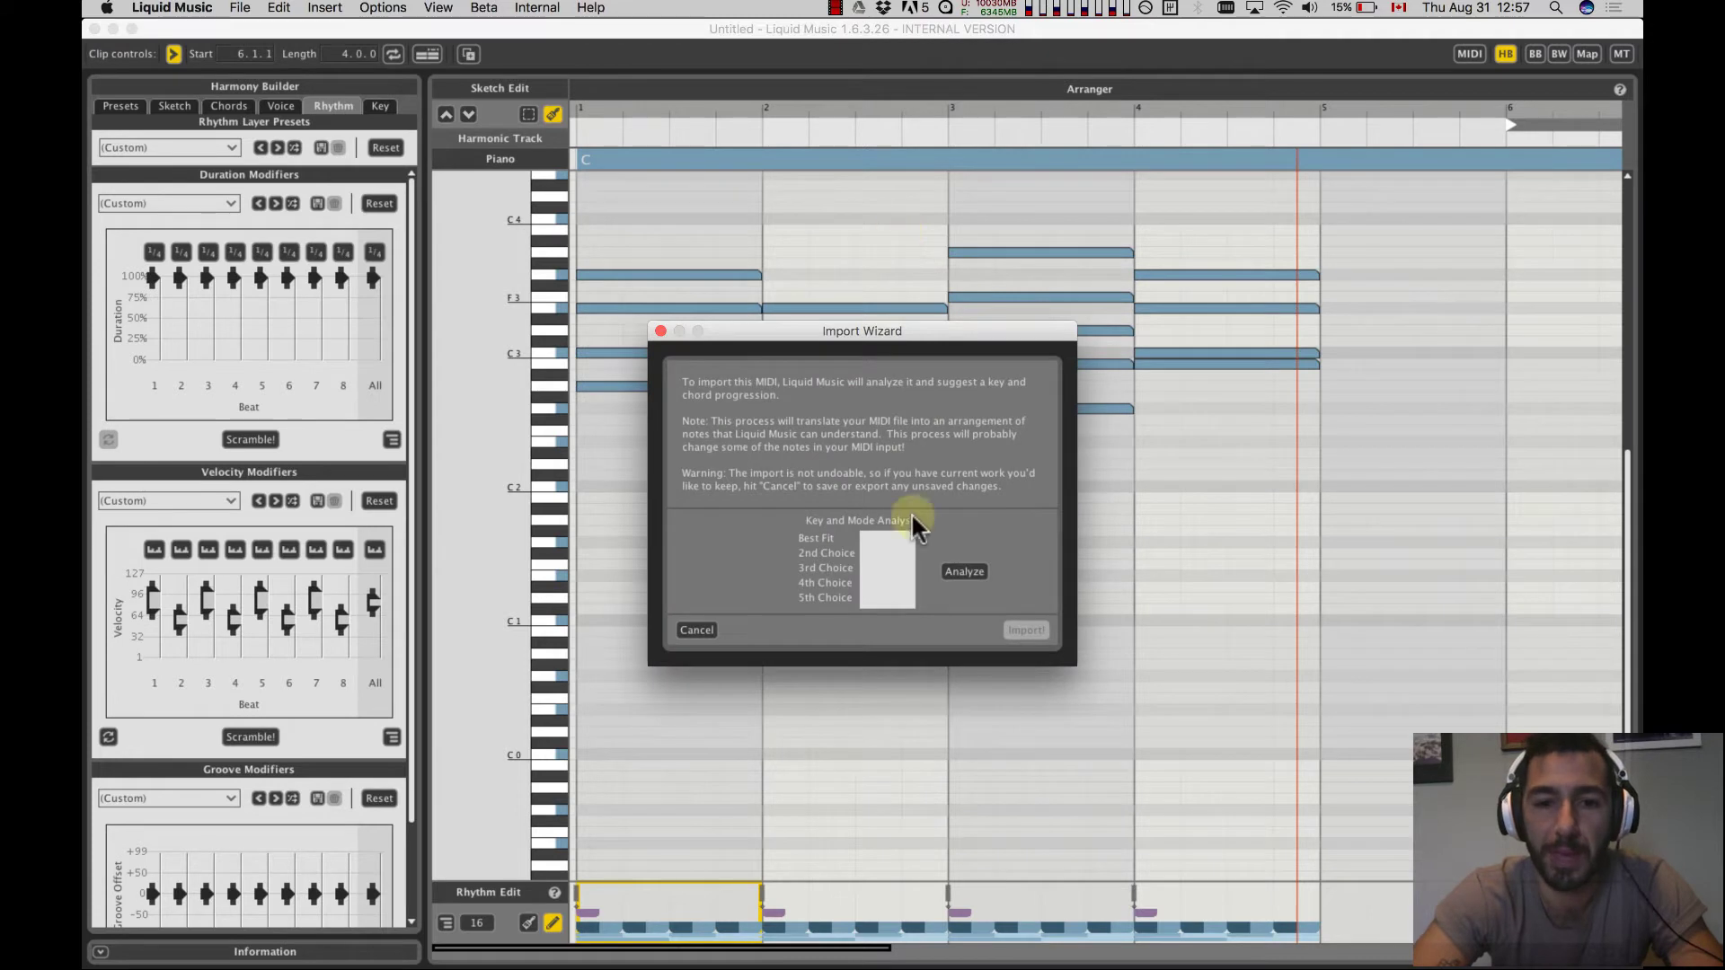
left_click(964, 572)
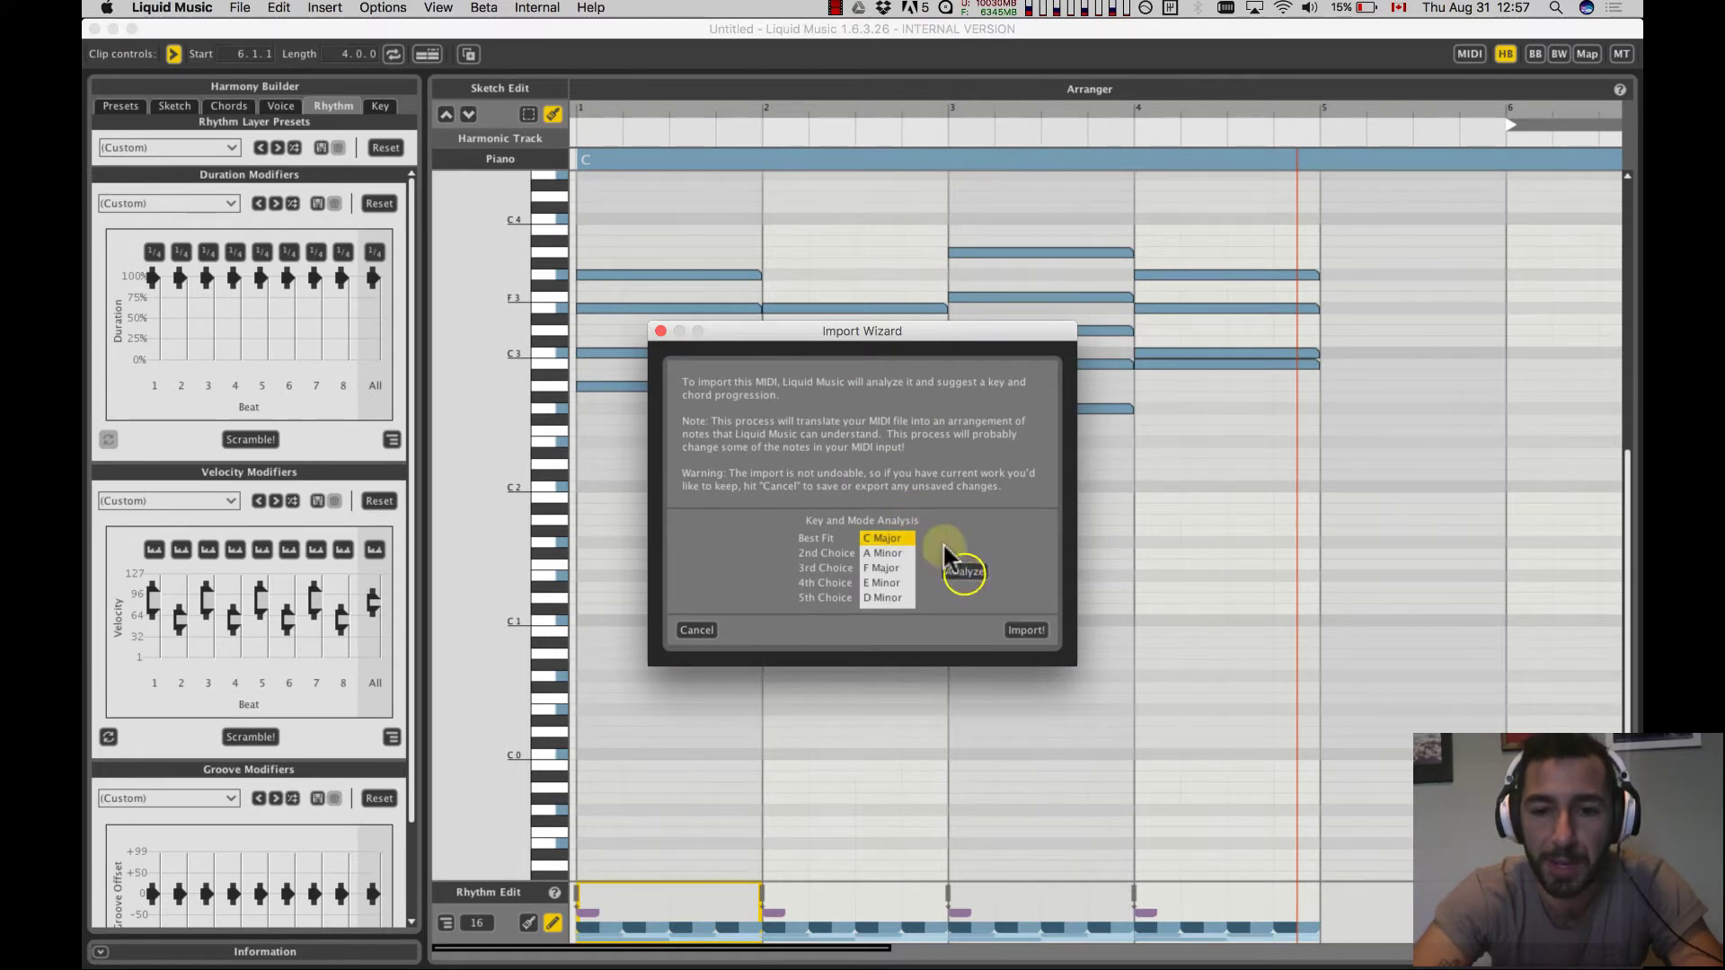
left_click(1029, 629)
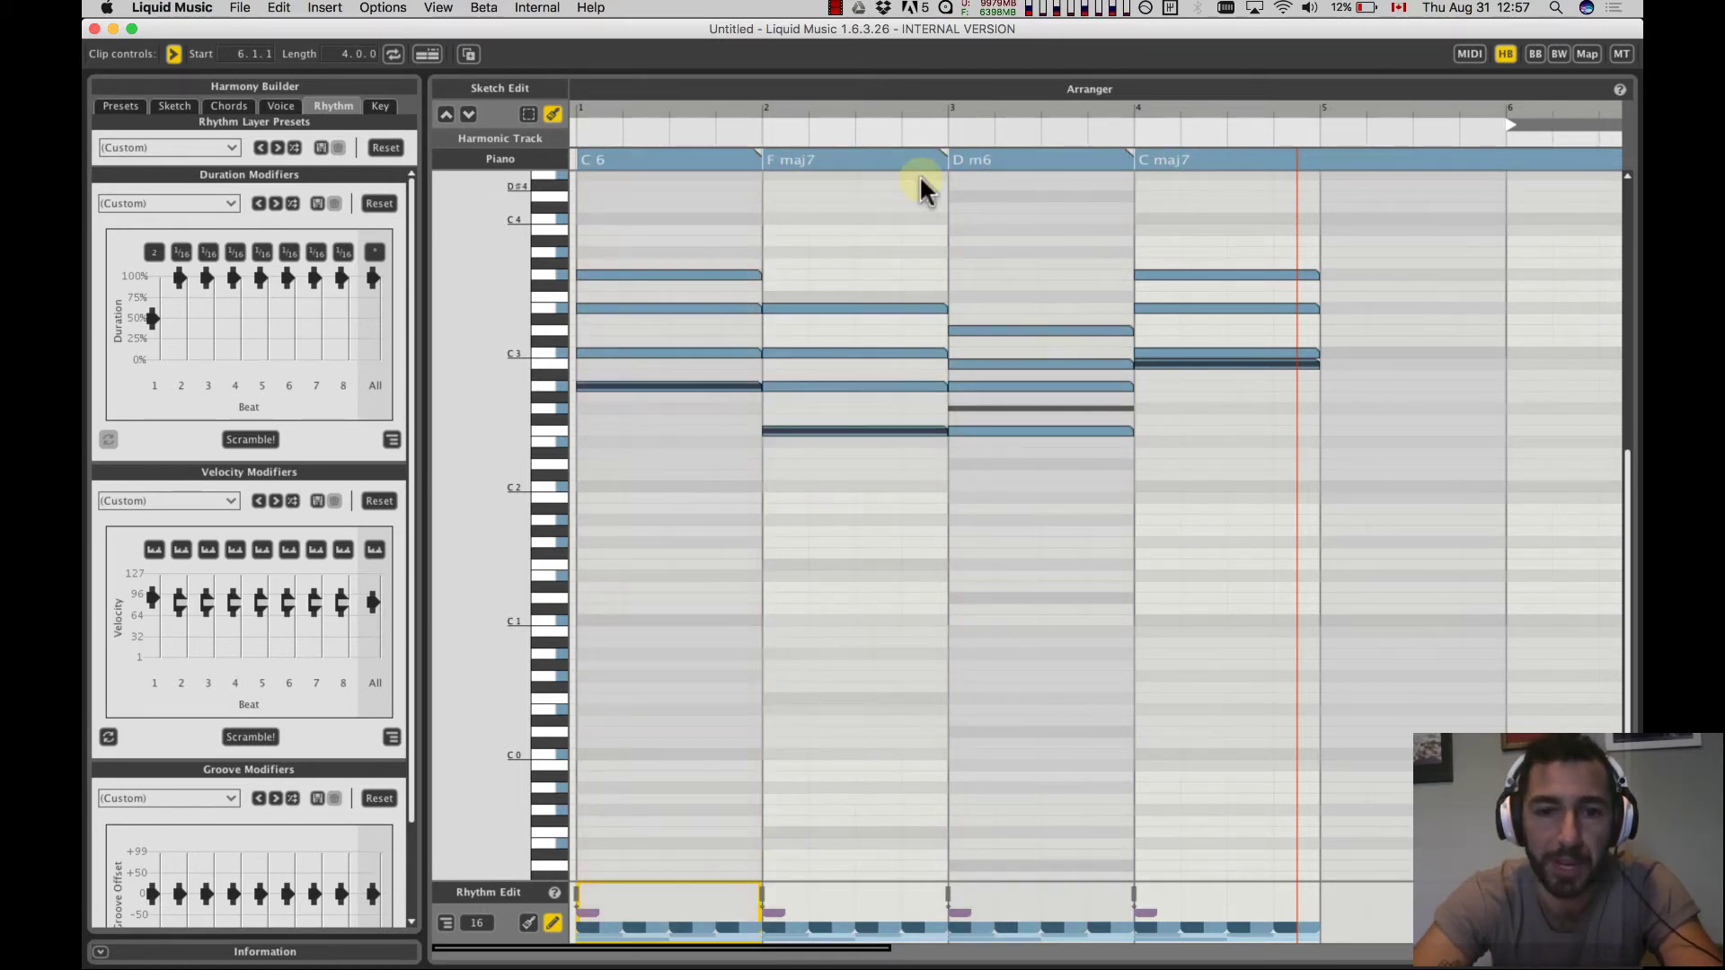
In Logic Pro X, move the four-bar cycle range to start at bar 1 and re-enable the LiquidMusic plug-in, then return to Liquid Music
key("super+Tab")
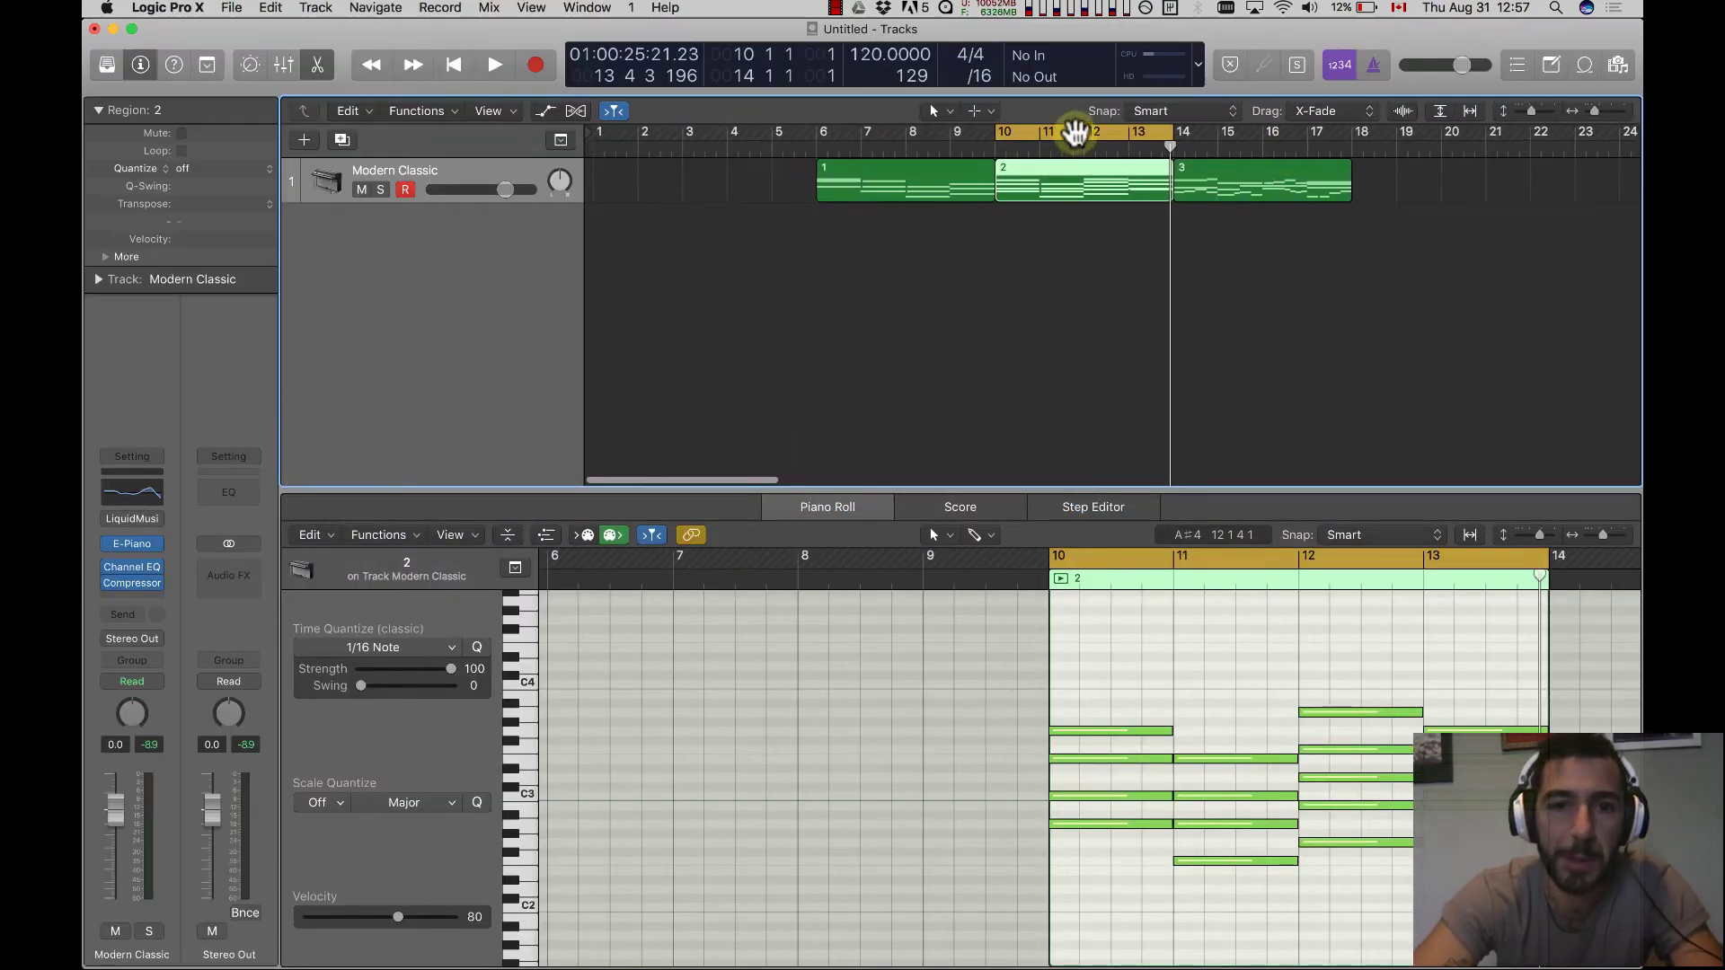
left_click_drag(1073, 130, 666, 133)
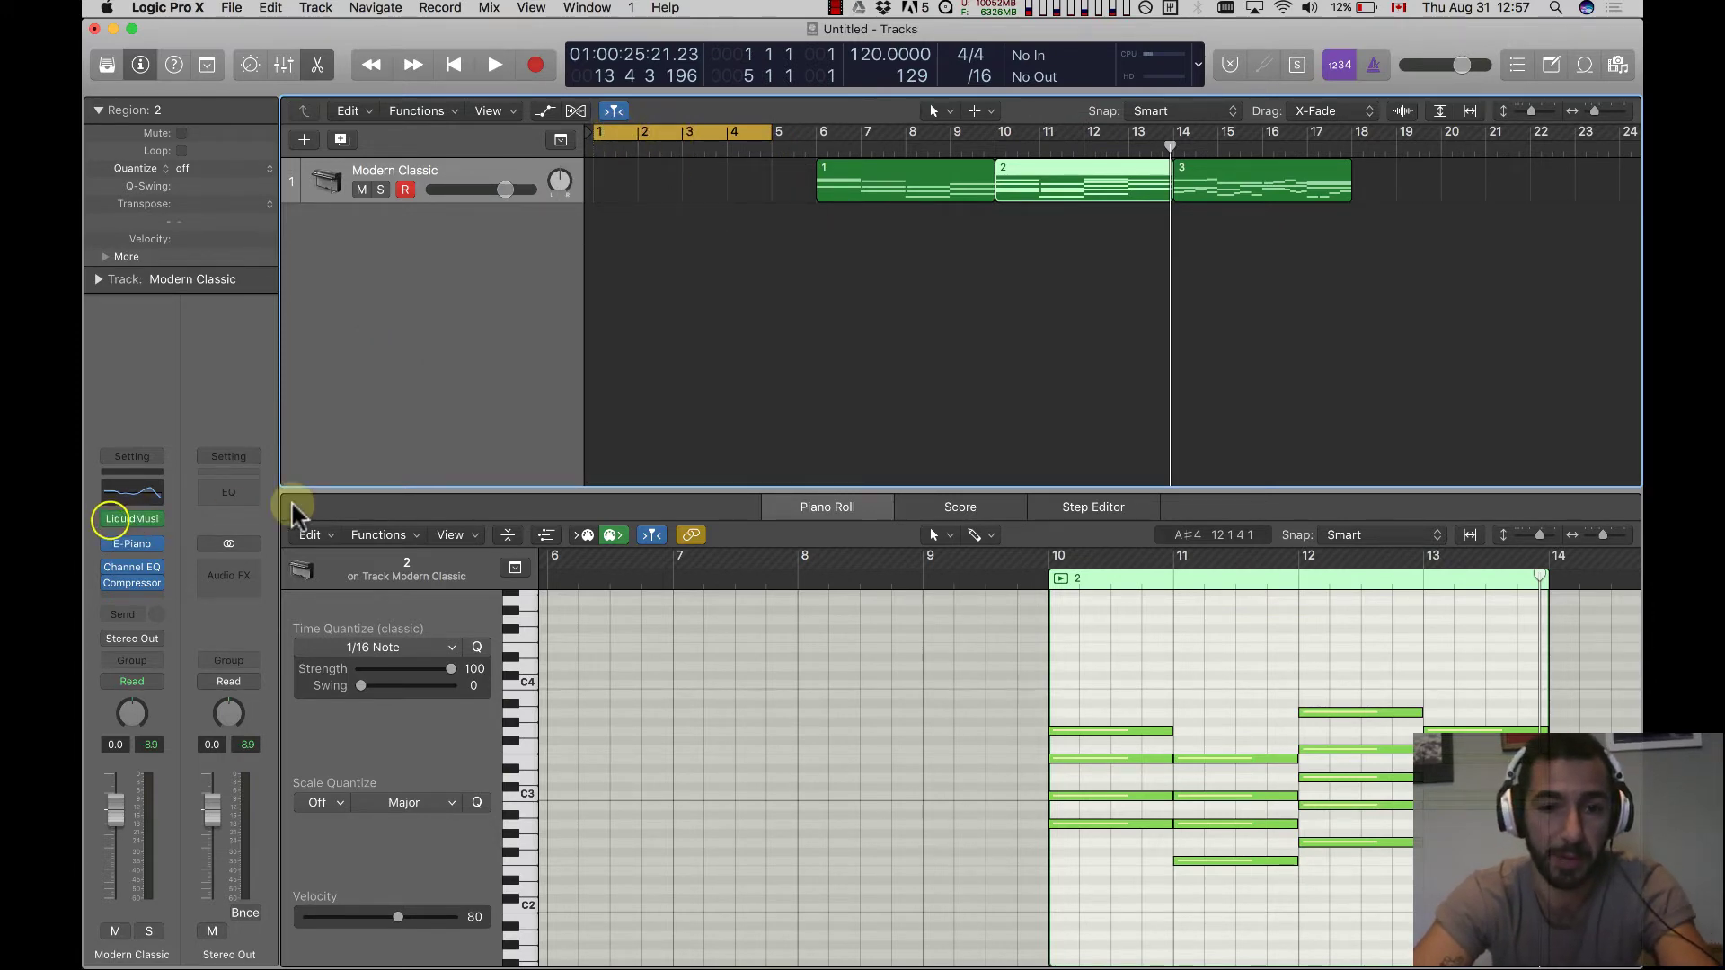
key("super+Tab")
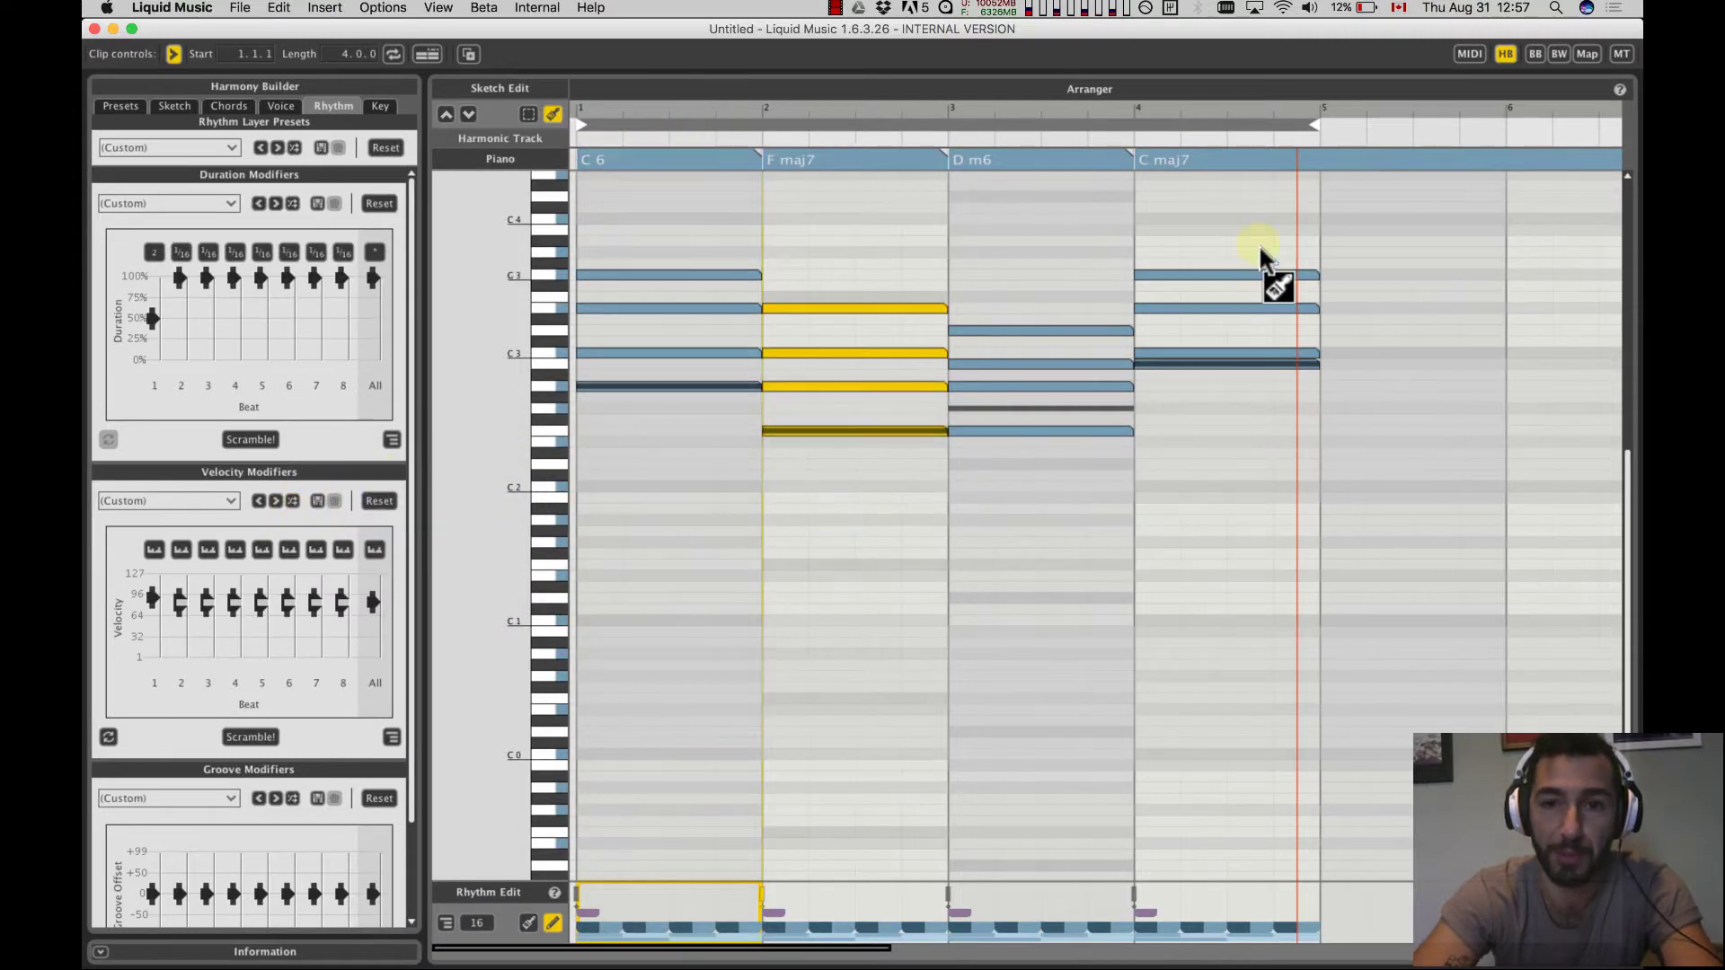
Start playback in Logic Pro X and follow the imported chord progression in Liquid Music
key("super+Tab")
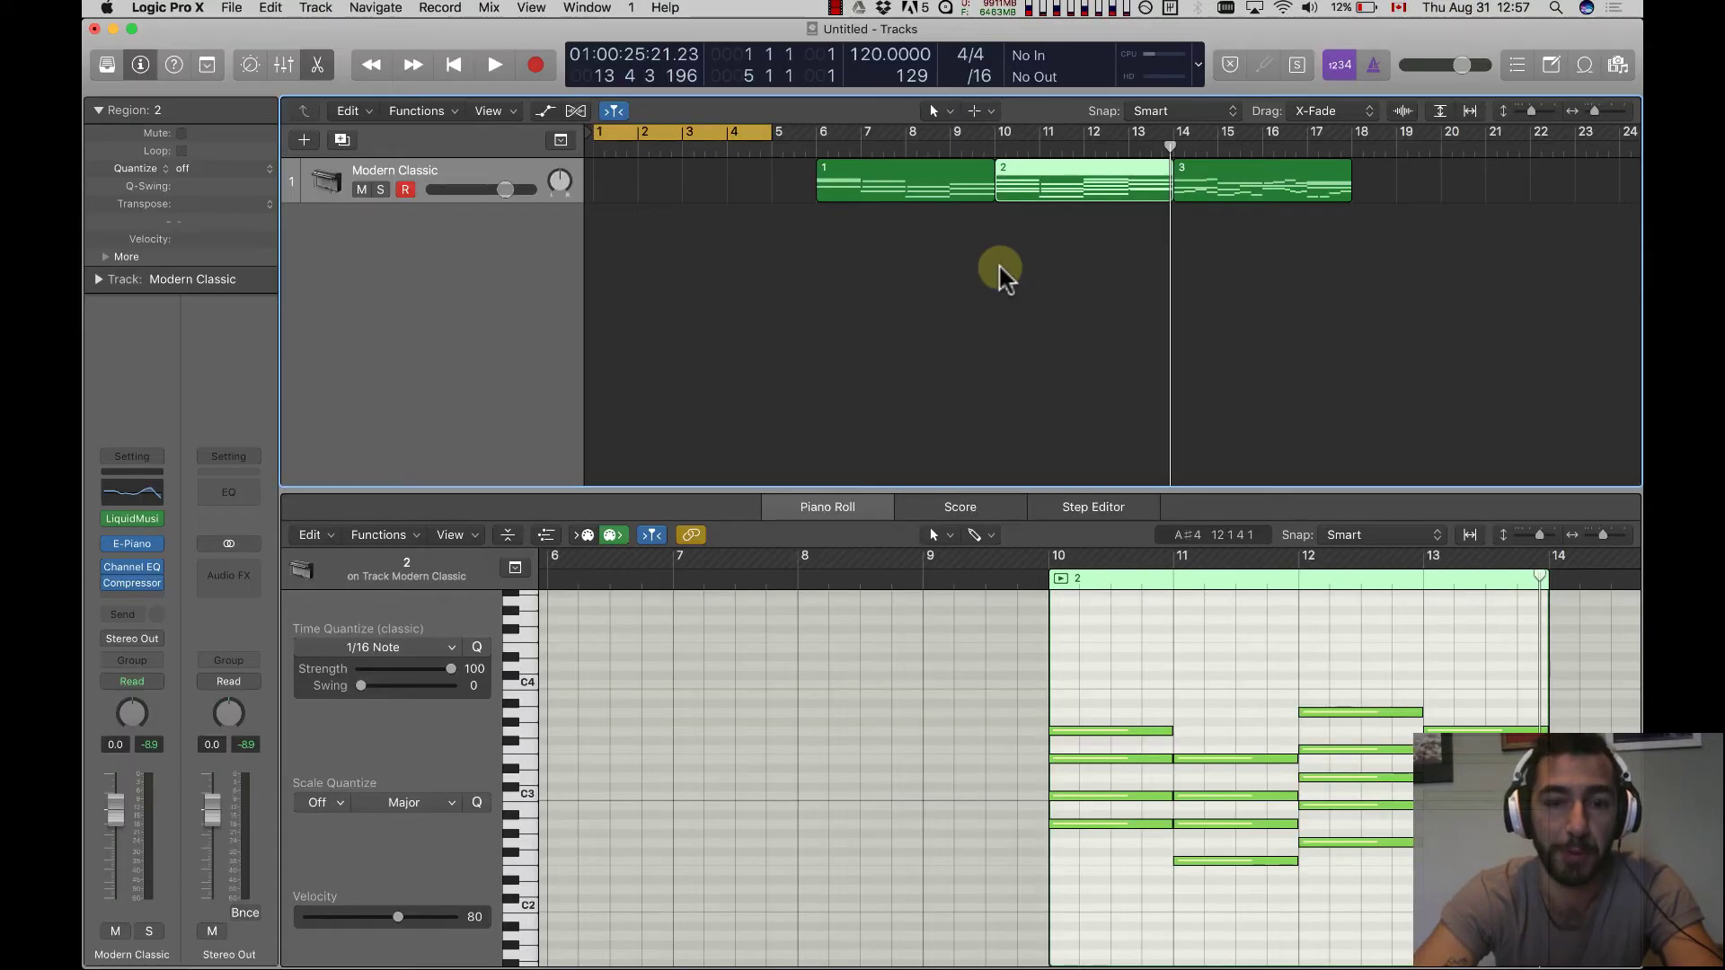
key("space")
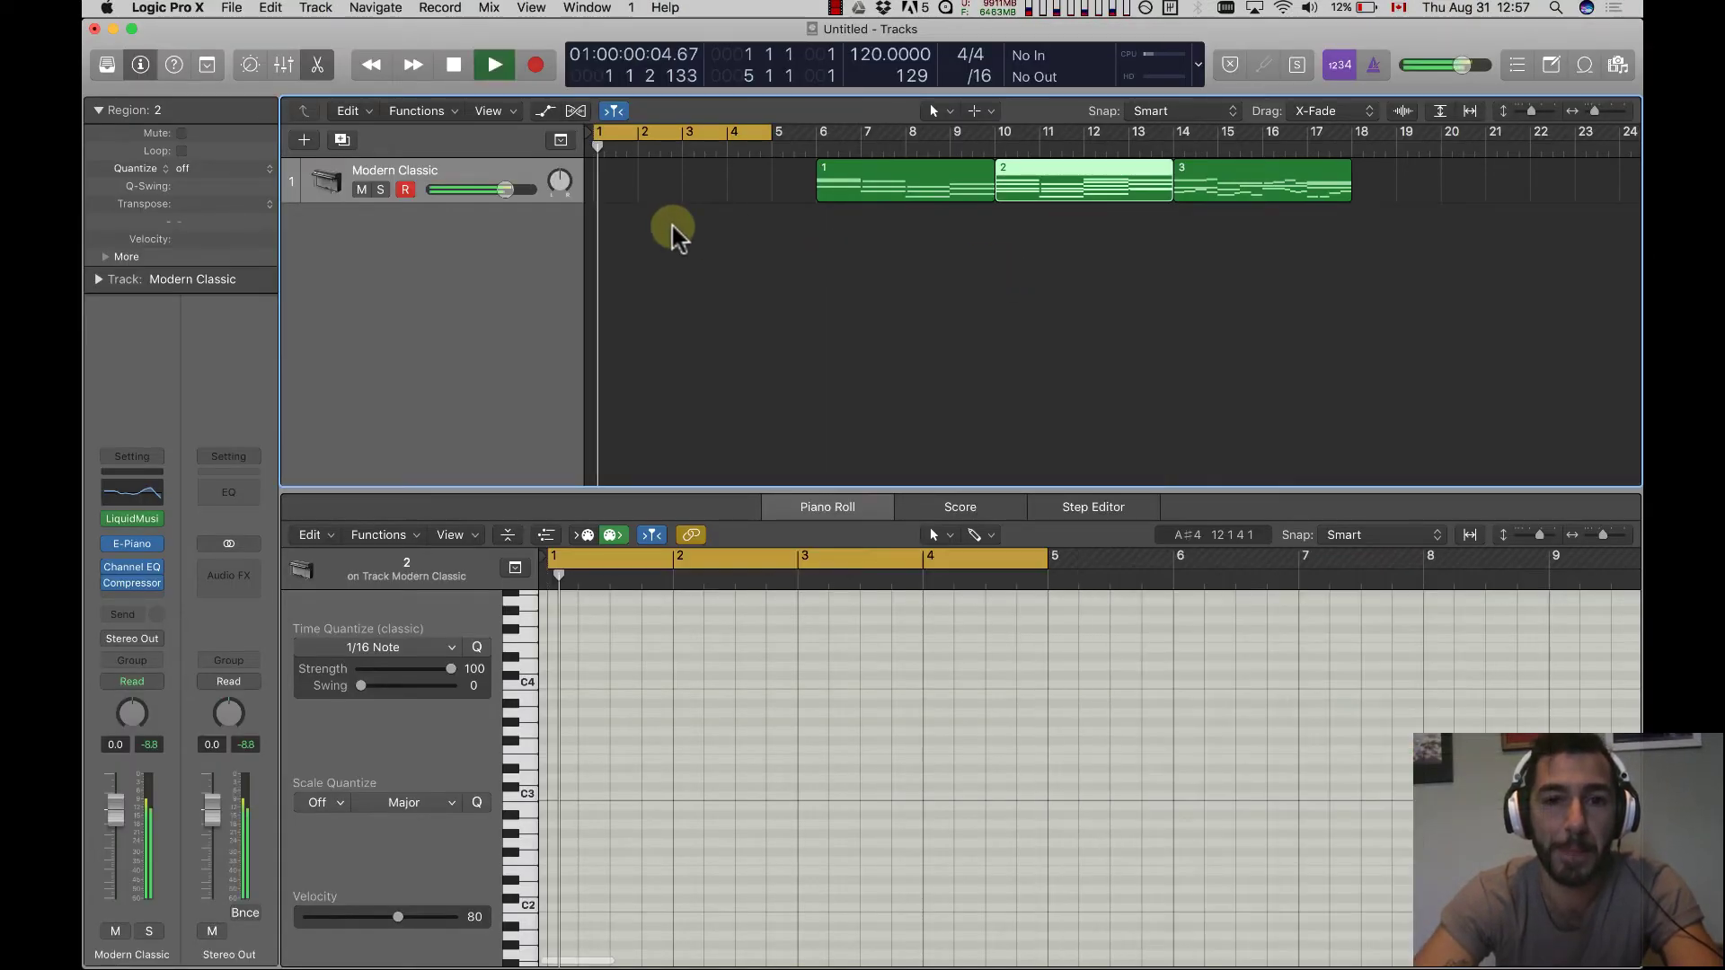
key("super+Tab")
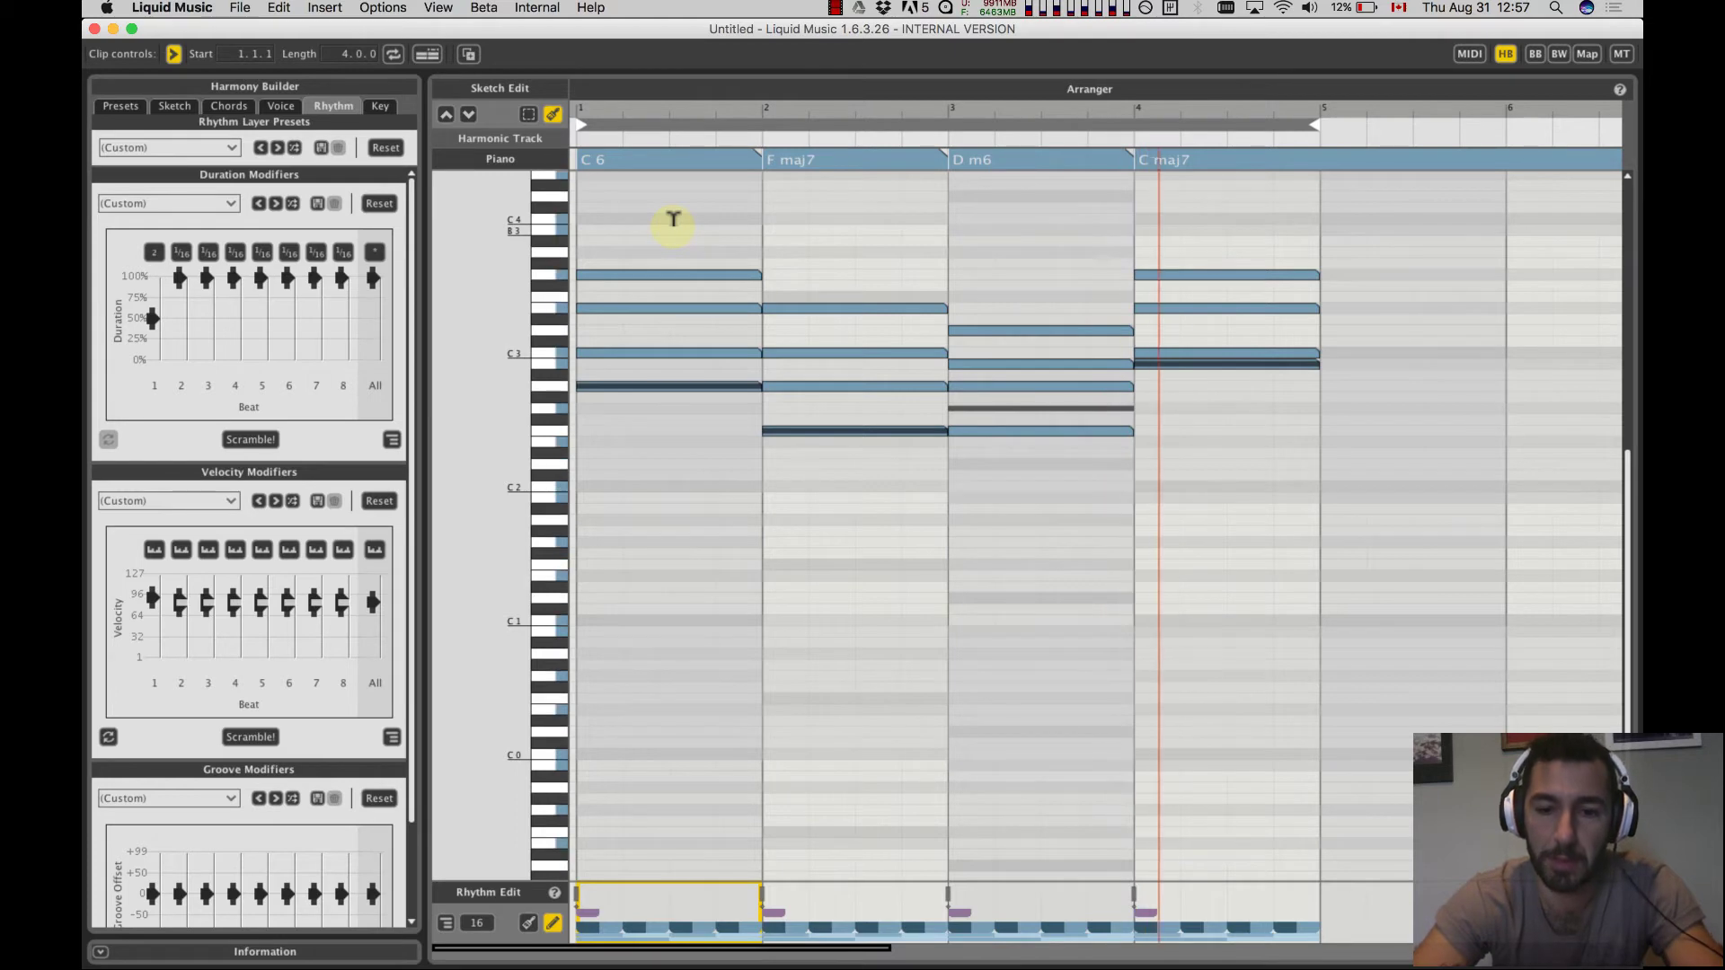
Back in Logic Pro X, bypass the LiquidMusic plug-in and set the cycle range to region 3
key("super+Tab")
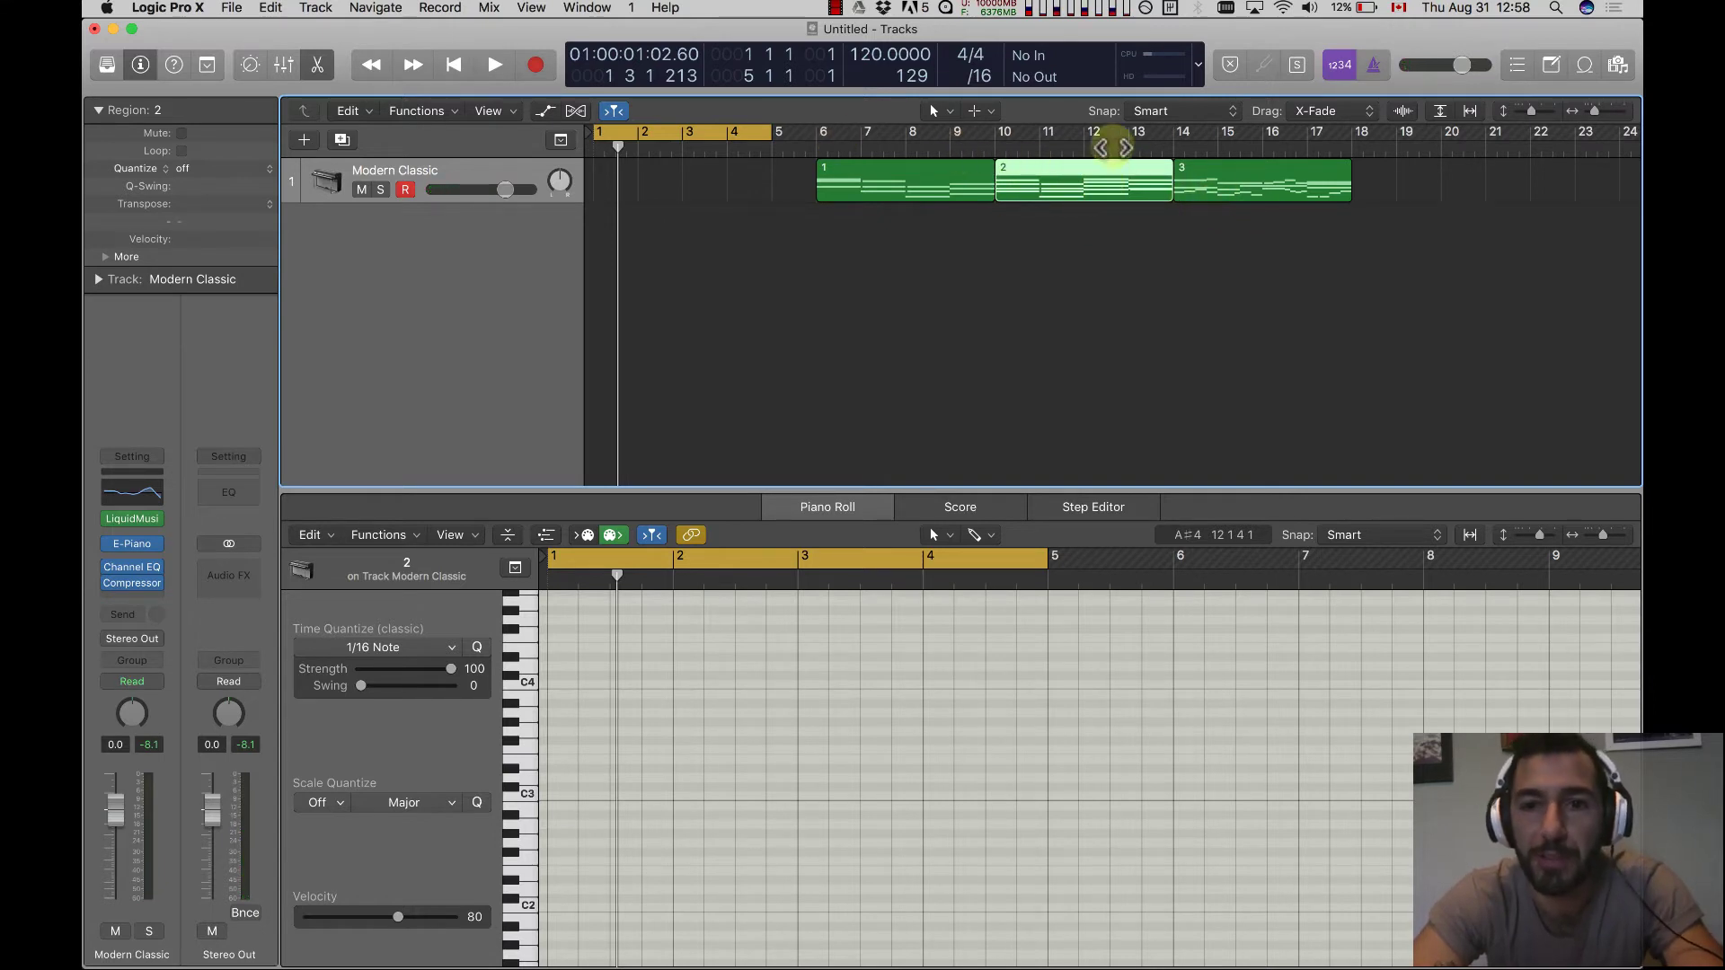
left_click(1241, 191)
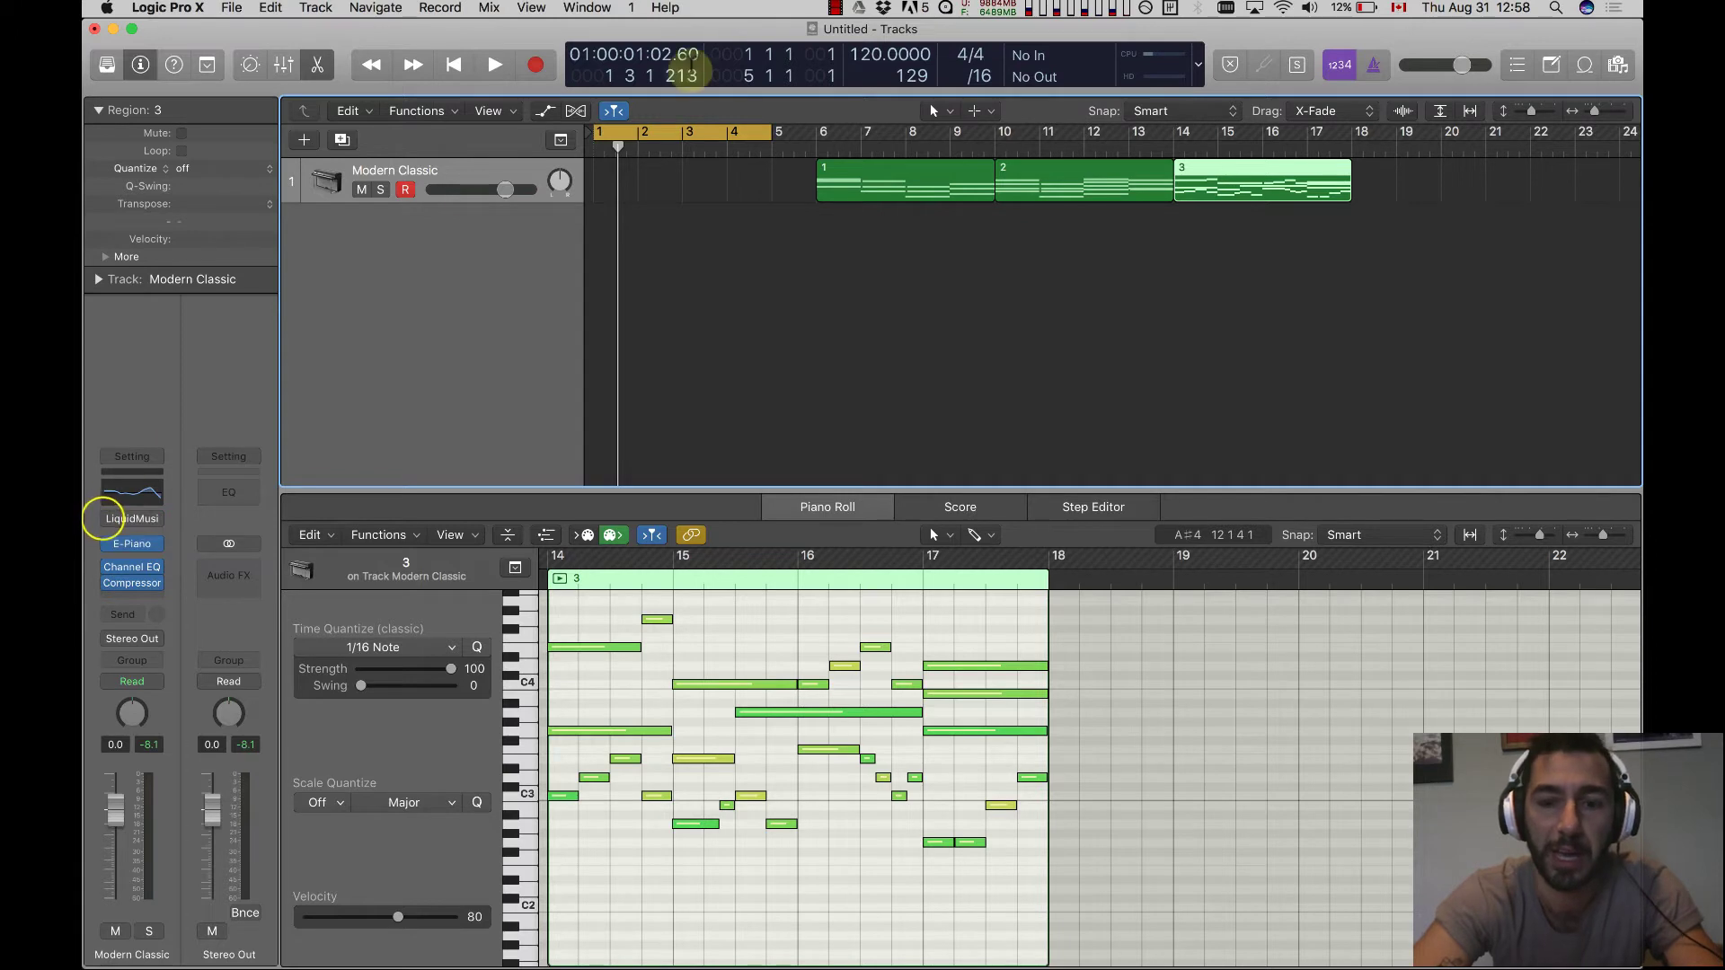
key("super+u")
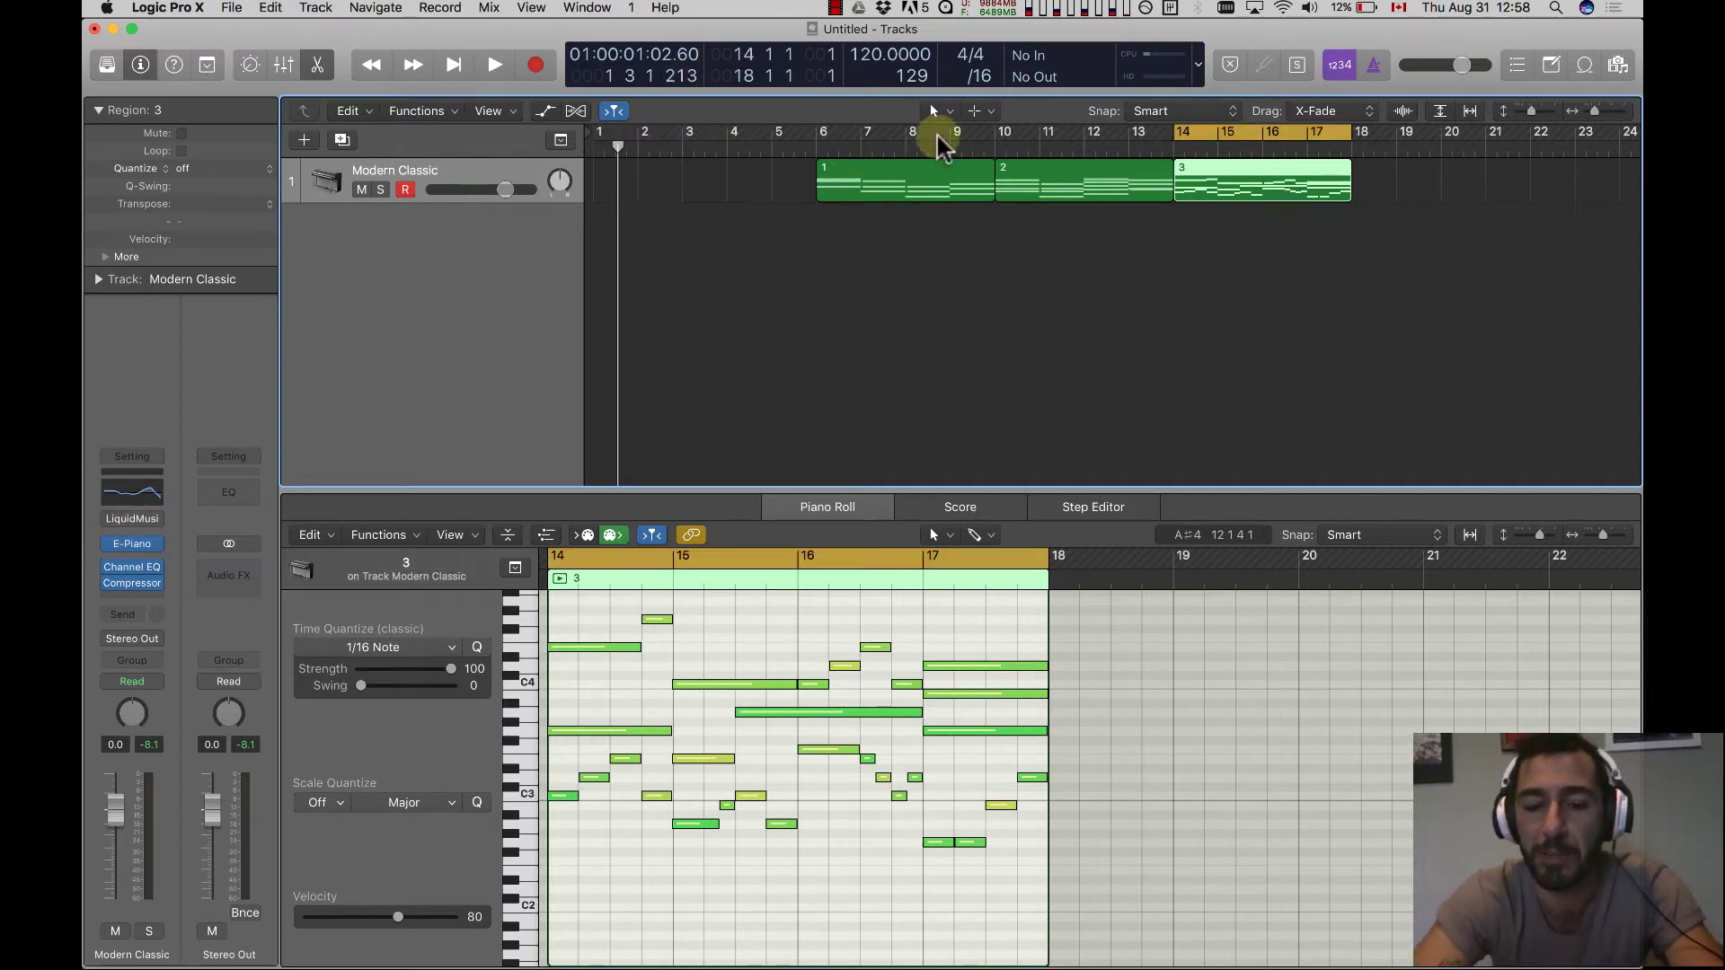
Play region 3 through within its cycle range, then stop playback
key("space")
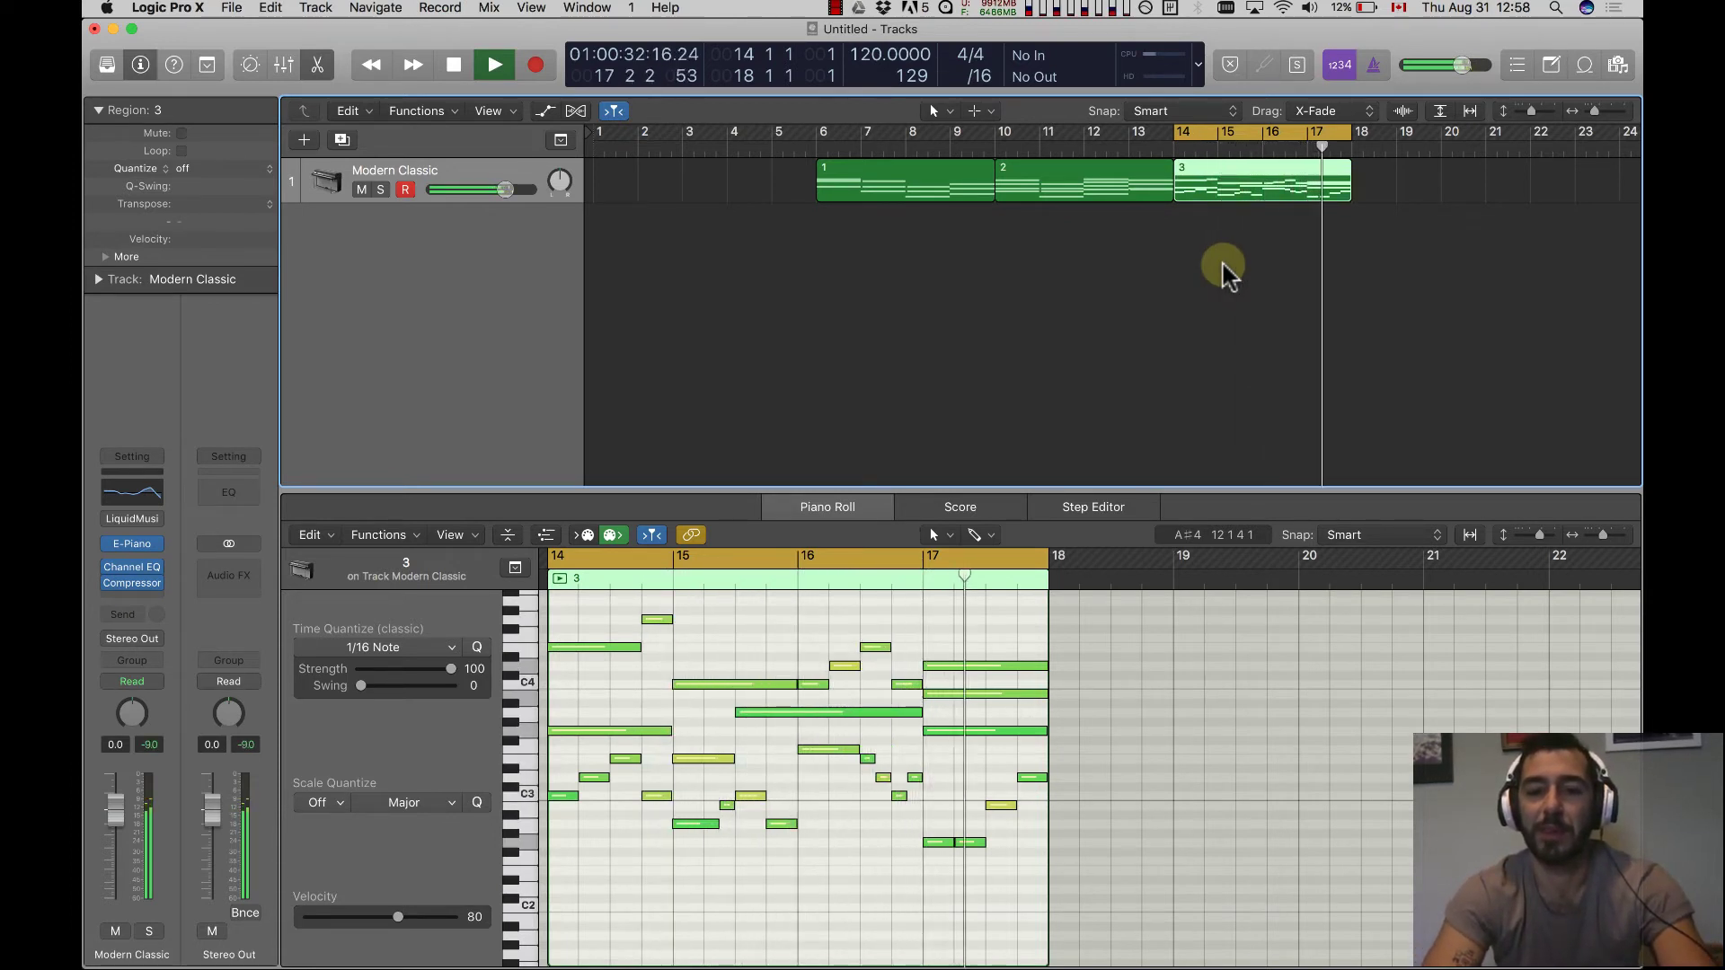
key("space")
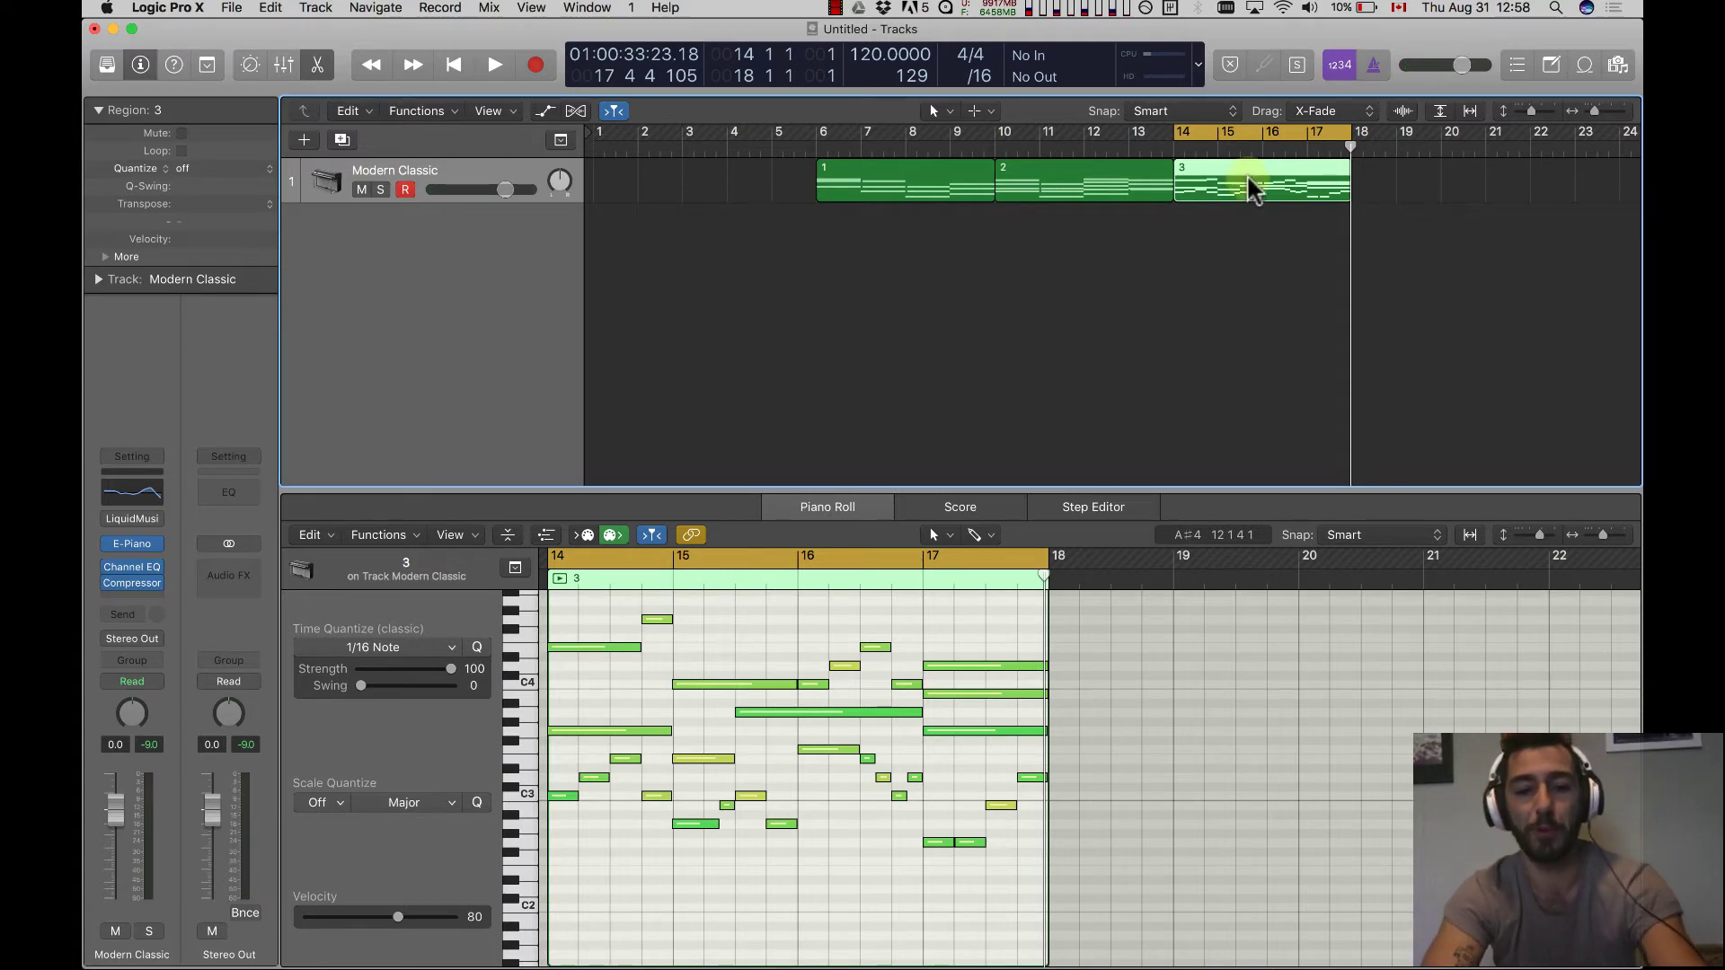
Switch to Liquid Music, open 3.mid from the Desktop for MIDI import, analyze its key and import it as C Major
key("super+Tab")
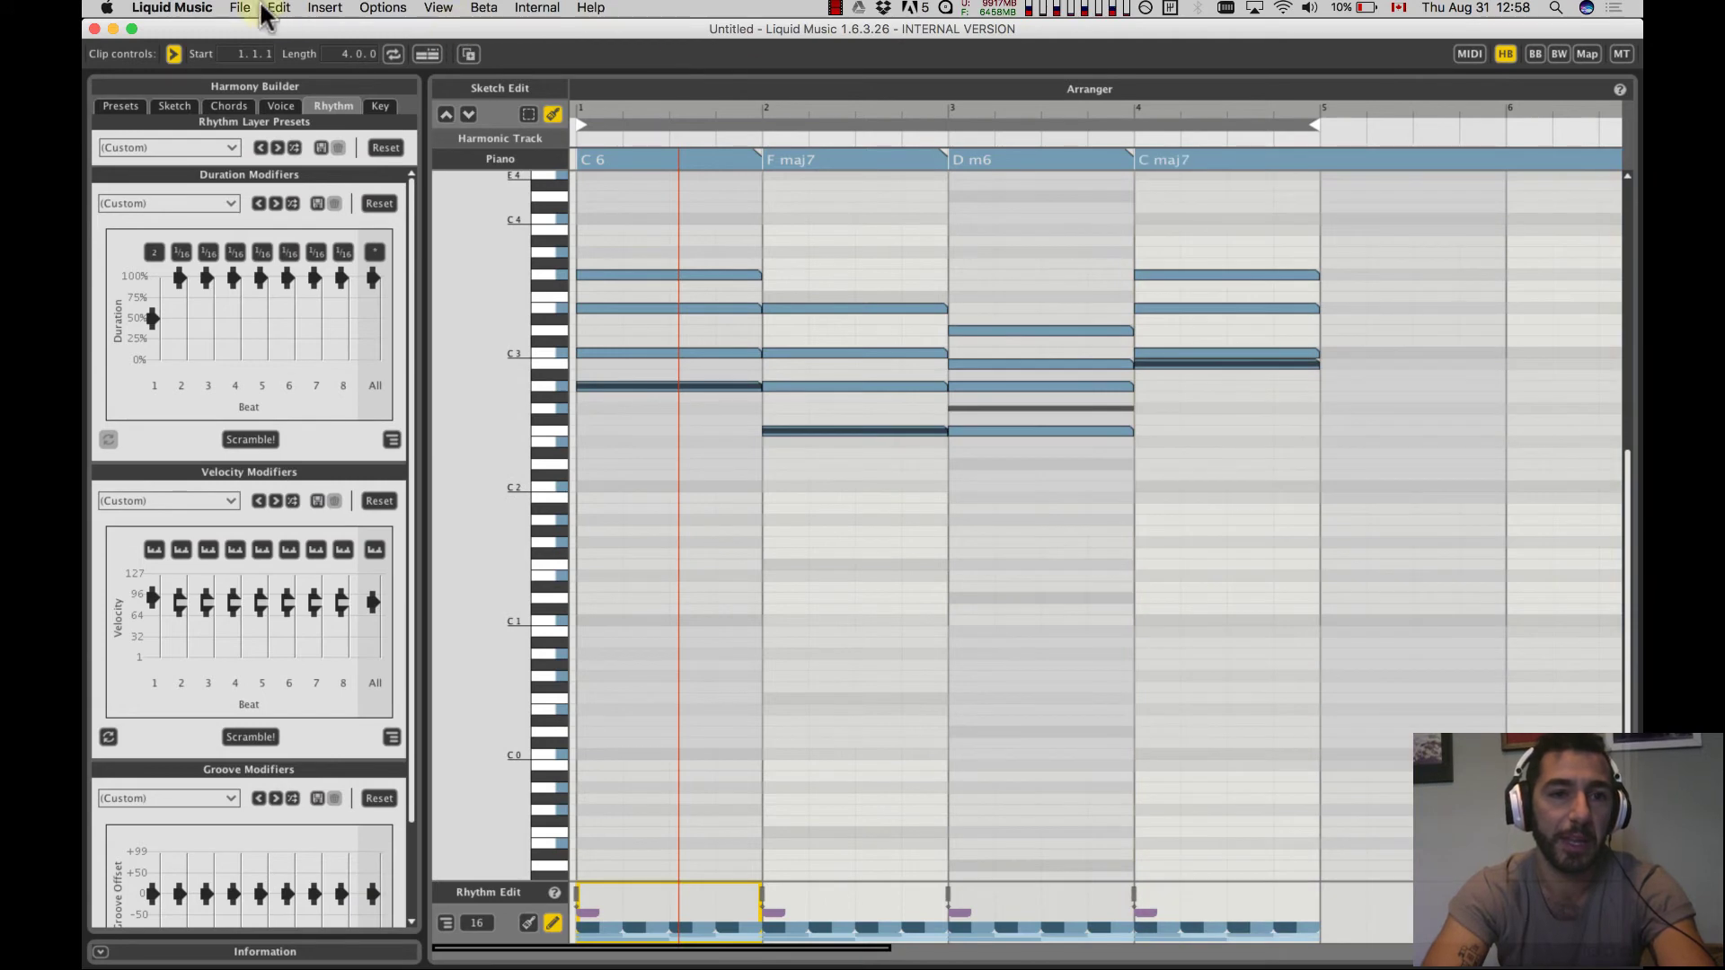
left_click(241, 8)
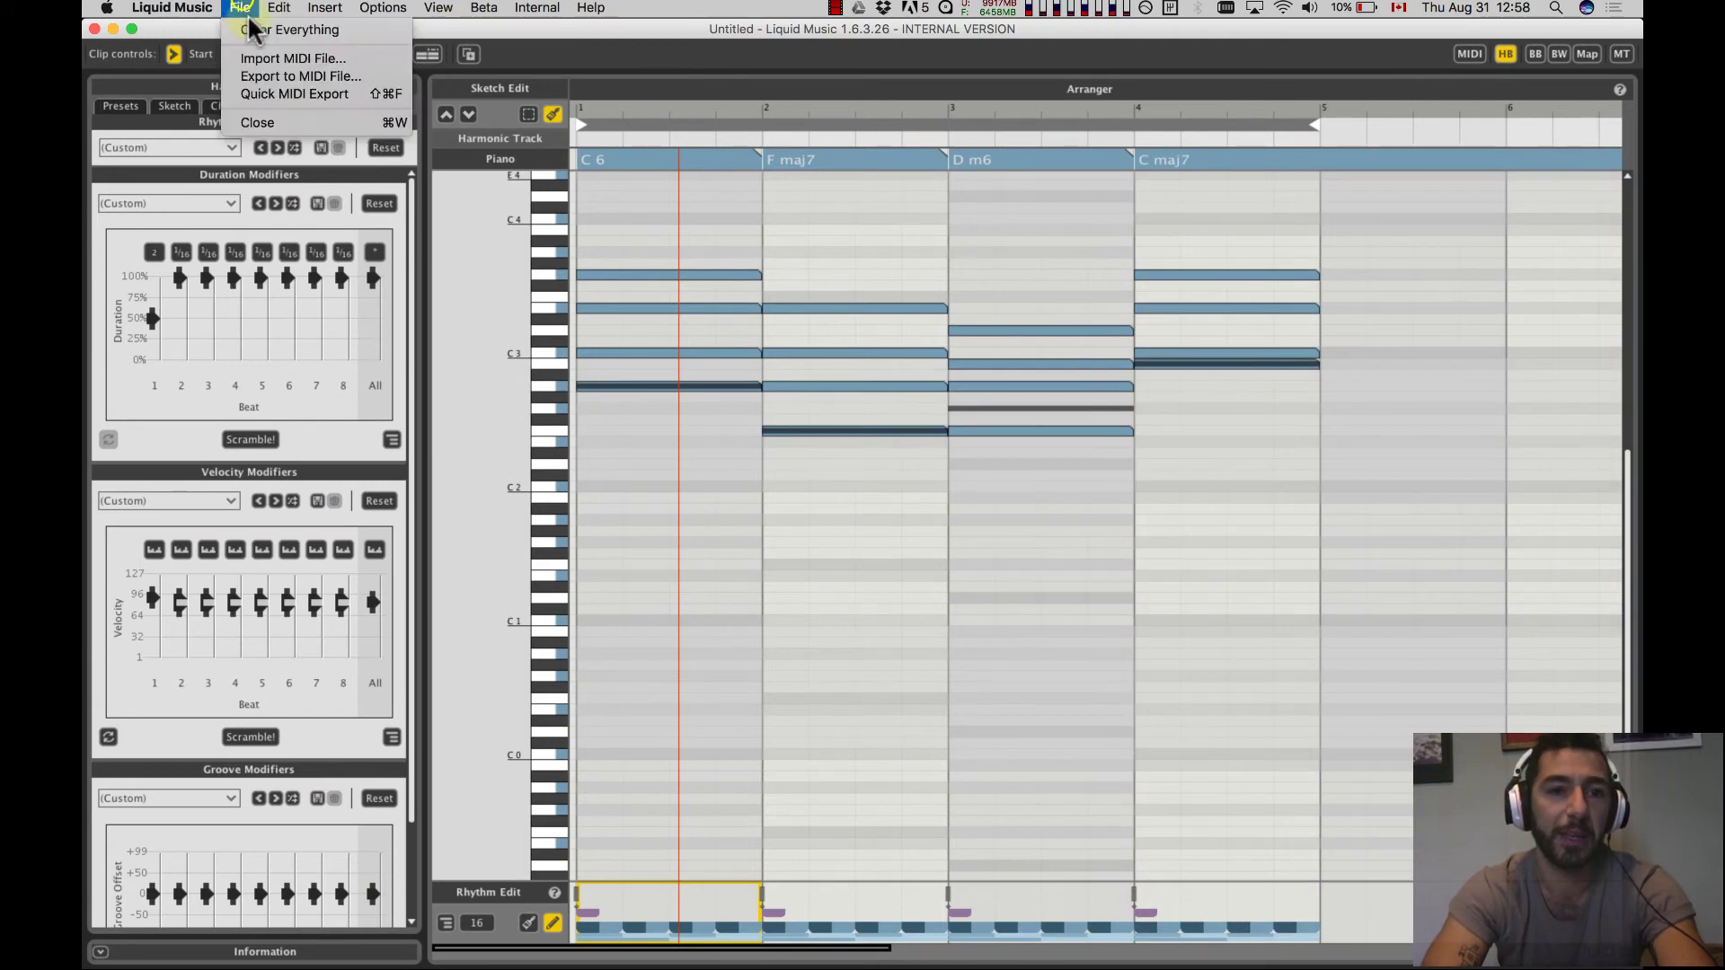
left_click(260, 57)
left_click(820, 236)
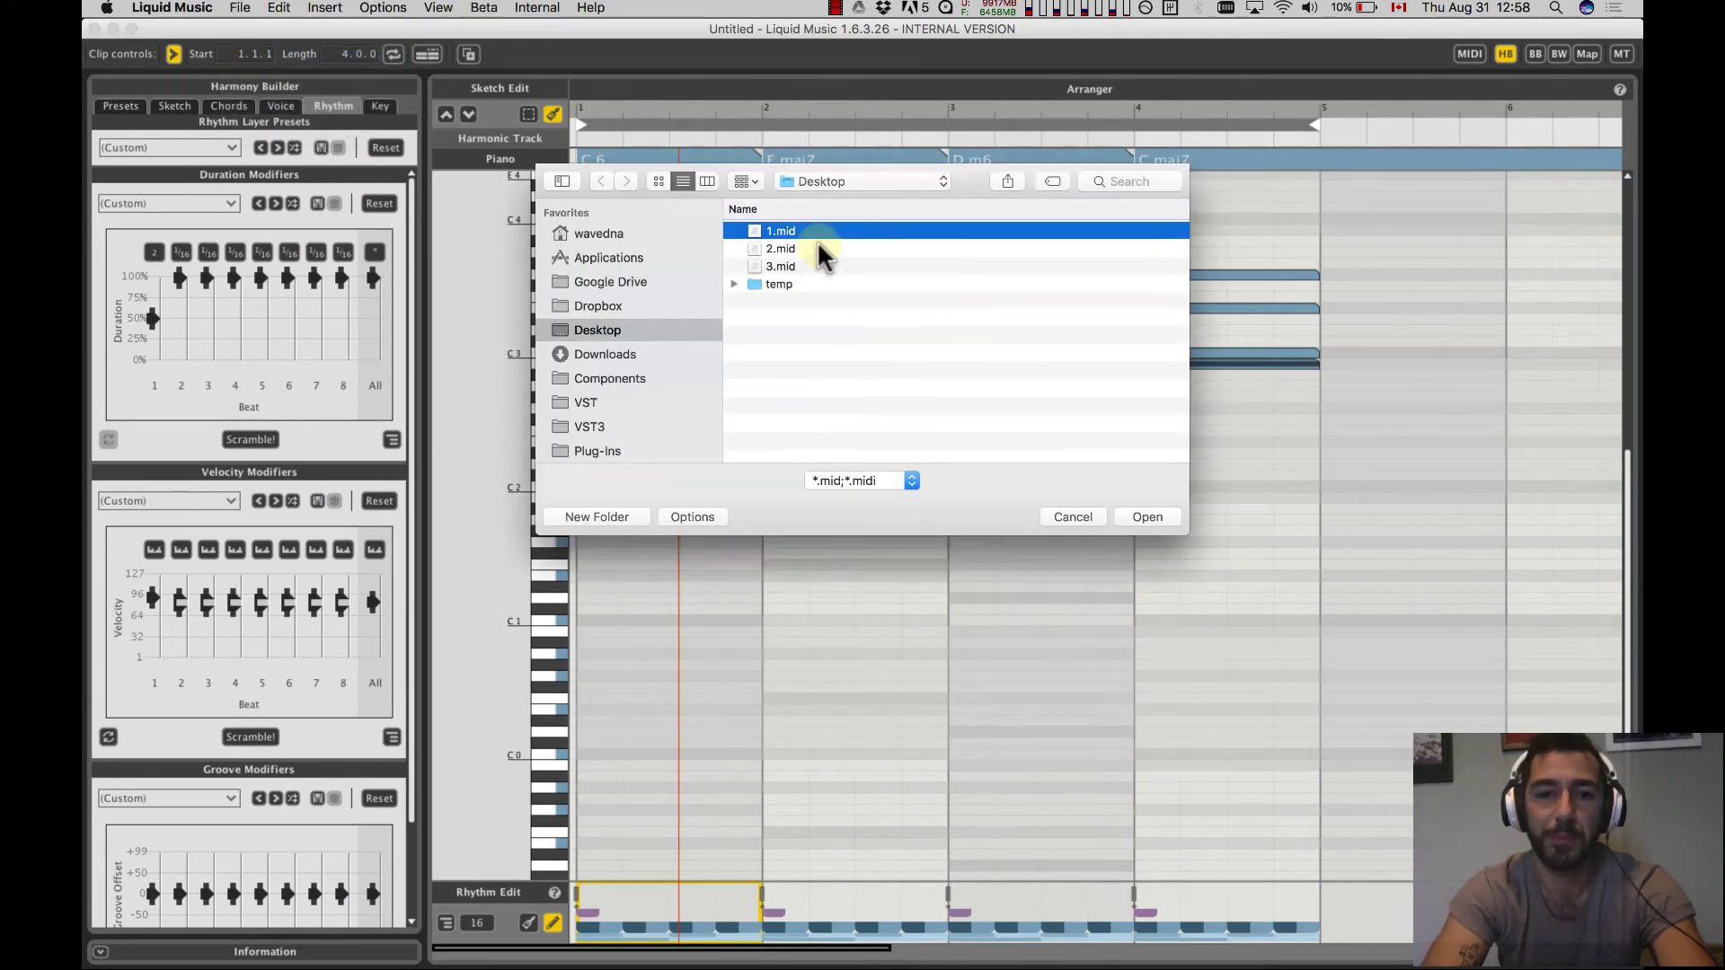
left_click(790, 263)
double_click(790, 262)
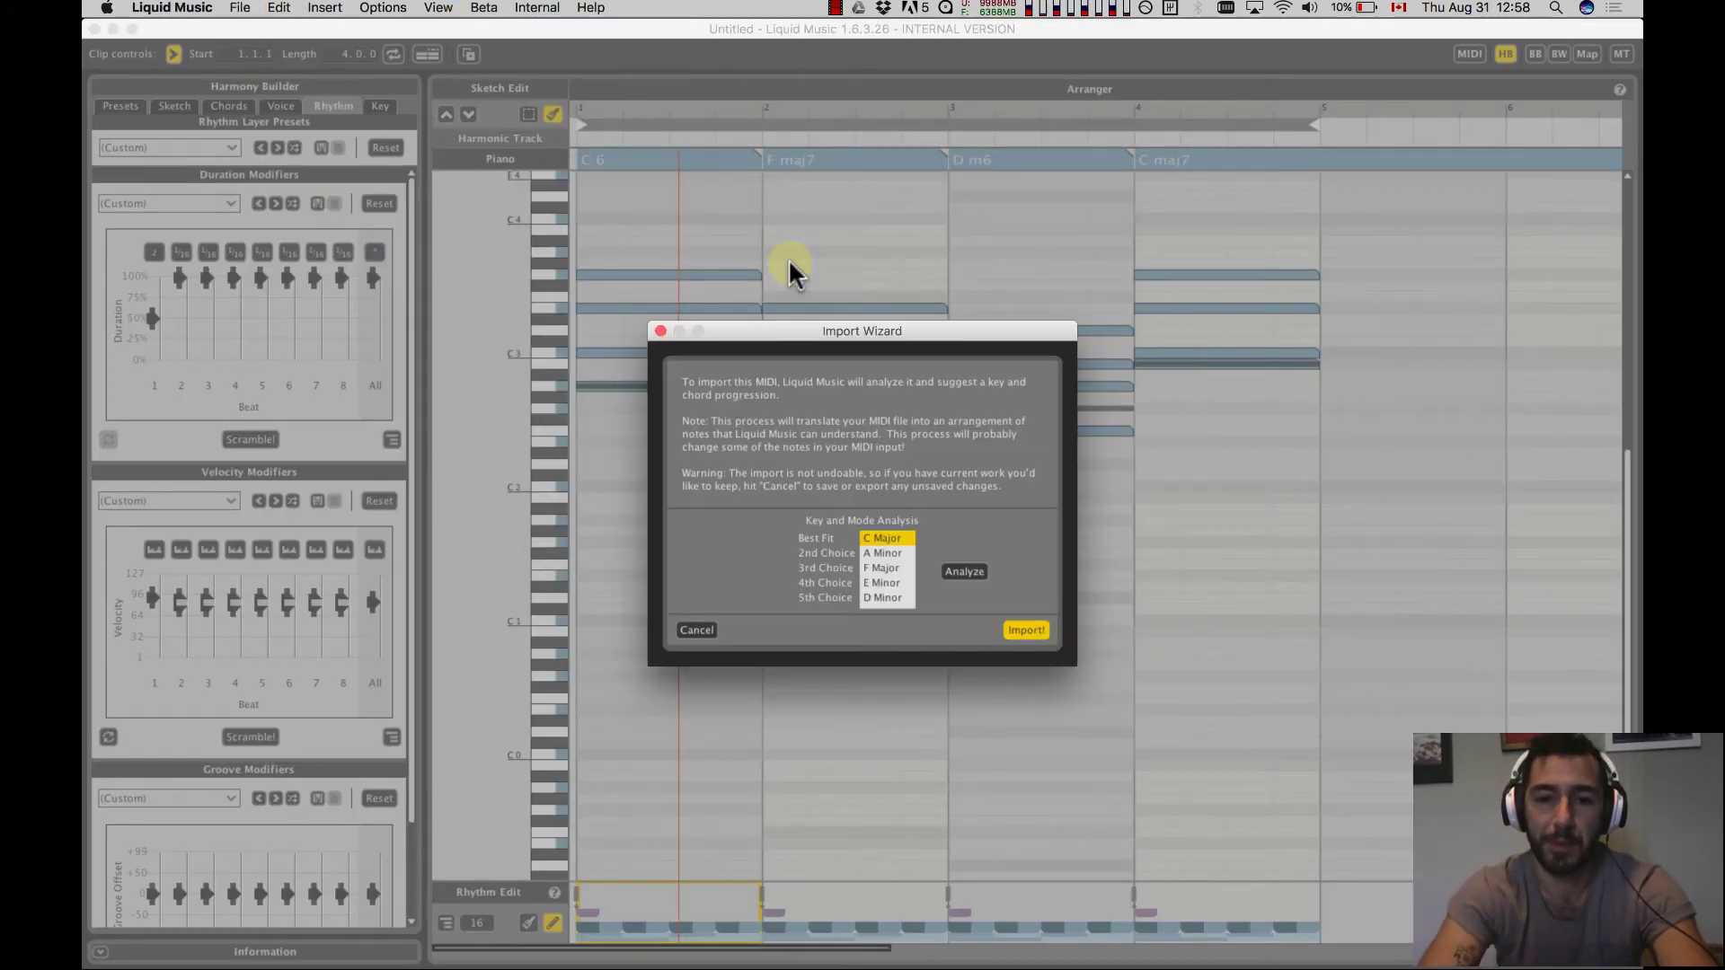
left_click(958, 570)
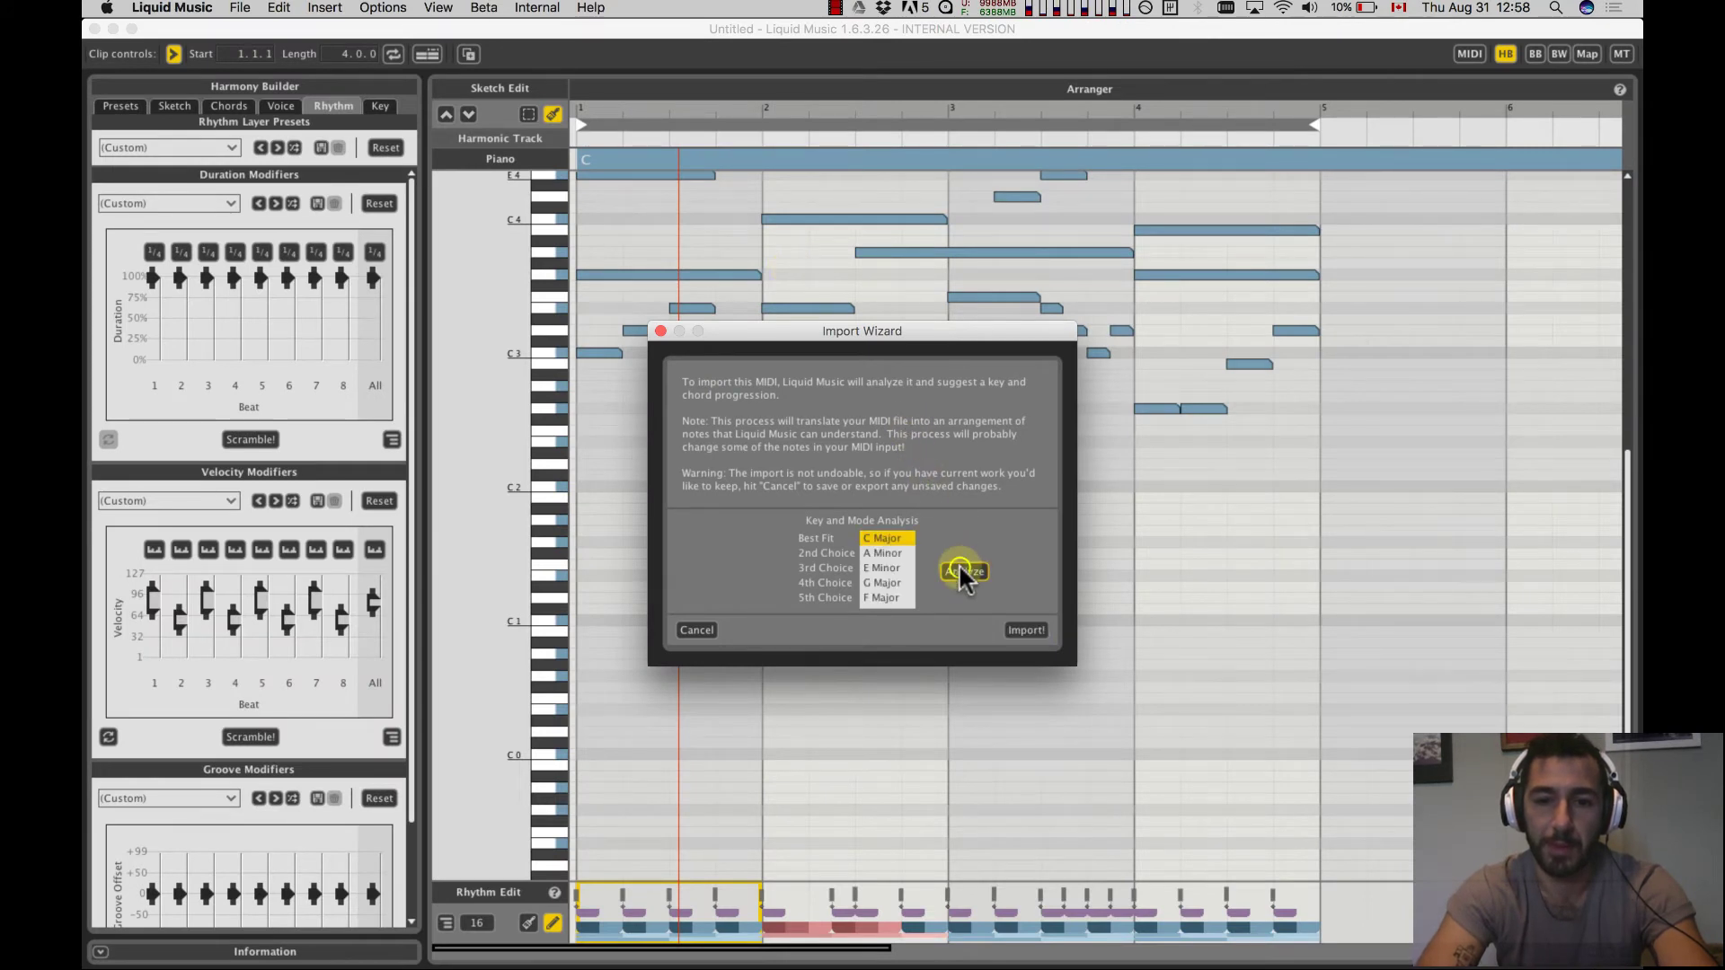
left_click(1025, 629)
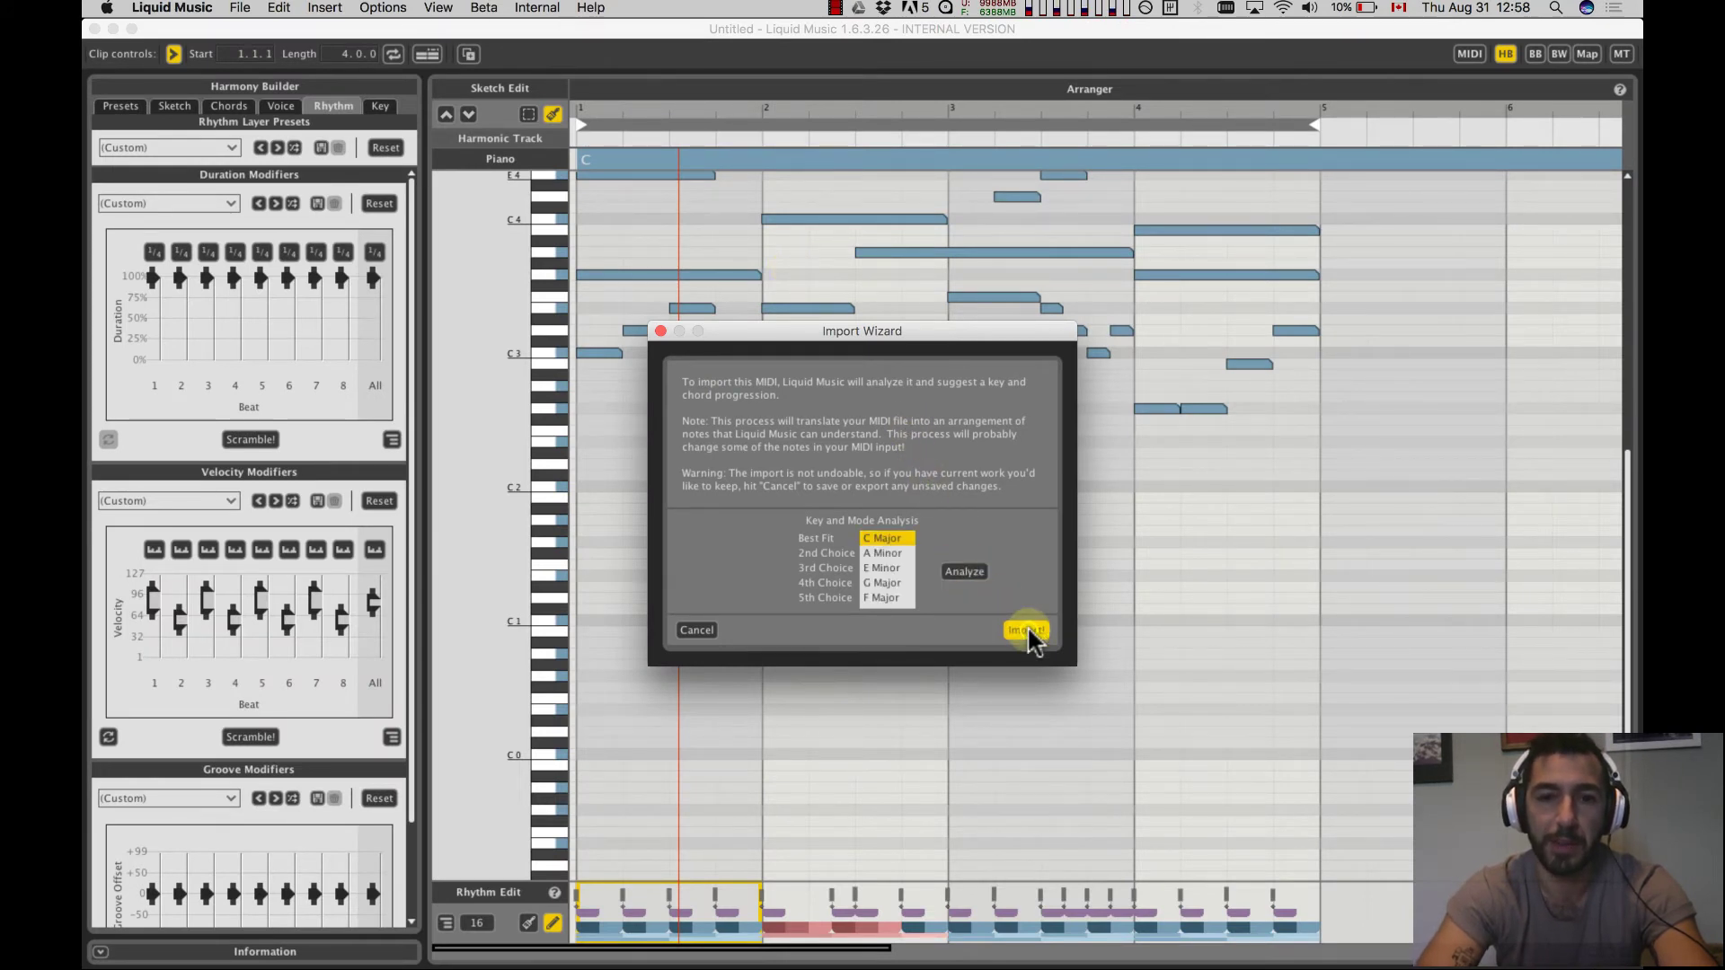
scroll(812, 537, "up", 3)
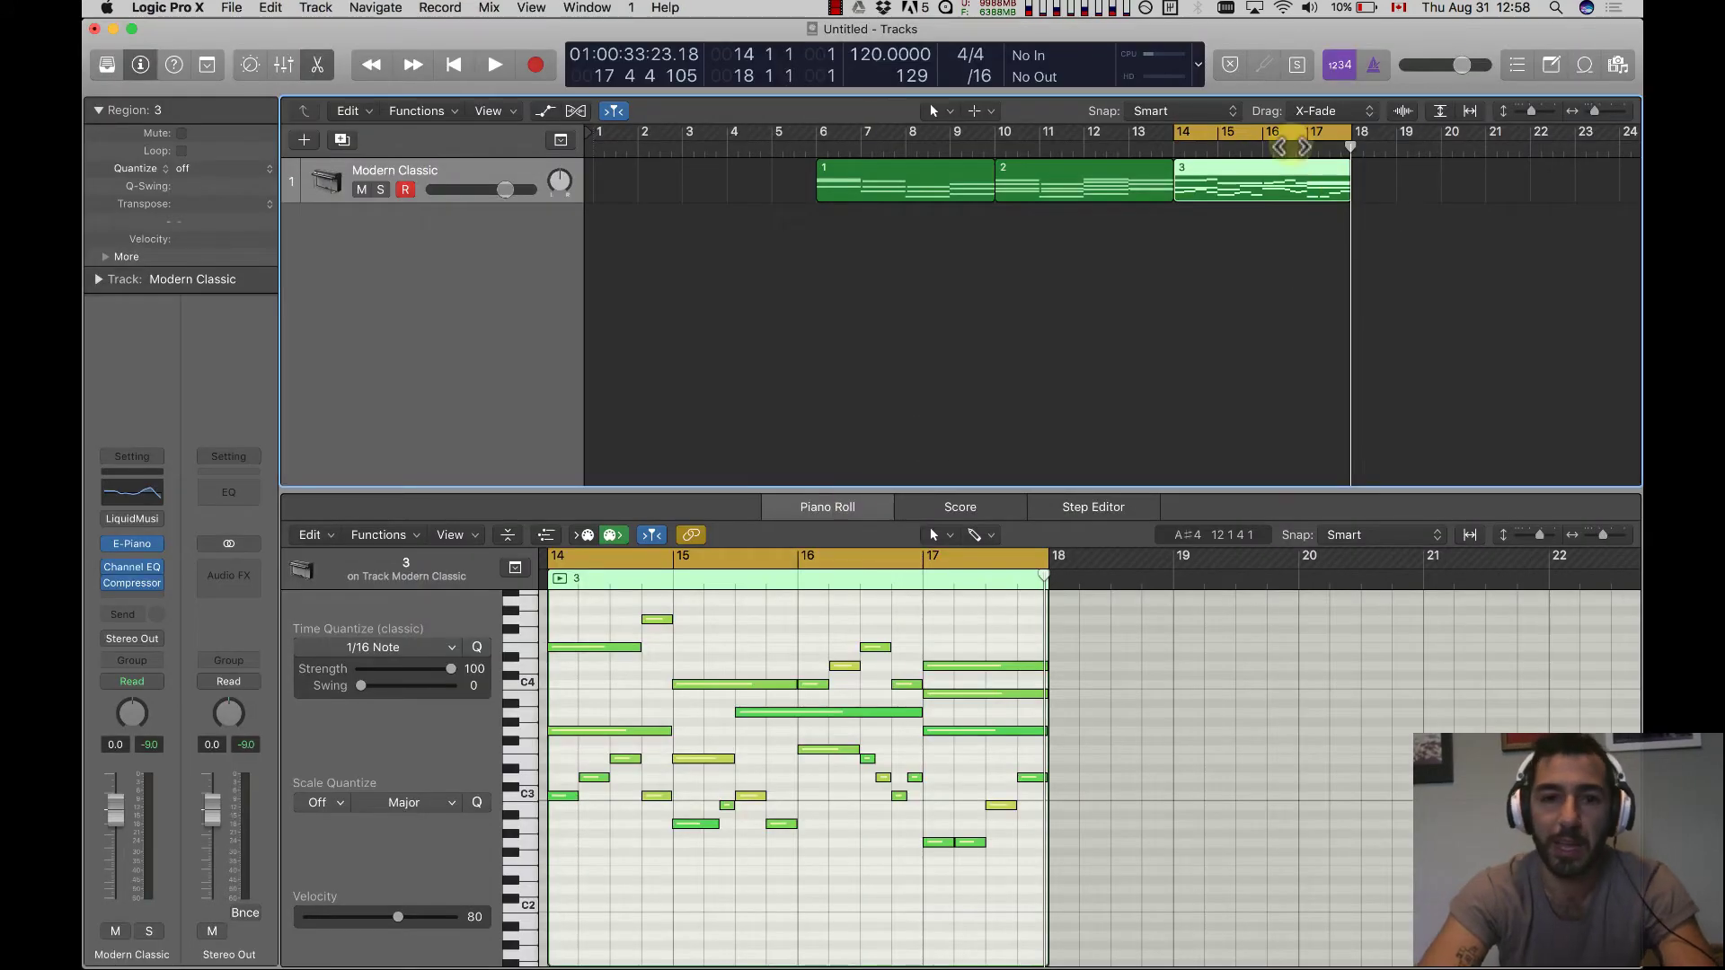
In Logic Pro X, move the four-bar cycle range to start at bar 1 and re-enable the LiquidMusic plug-in
left_click_drag(1286, 136, 686, 154)
left_click(139, 493)
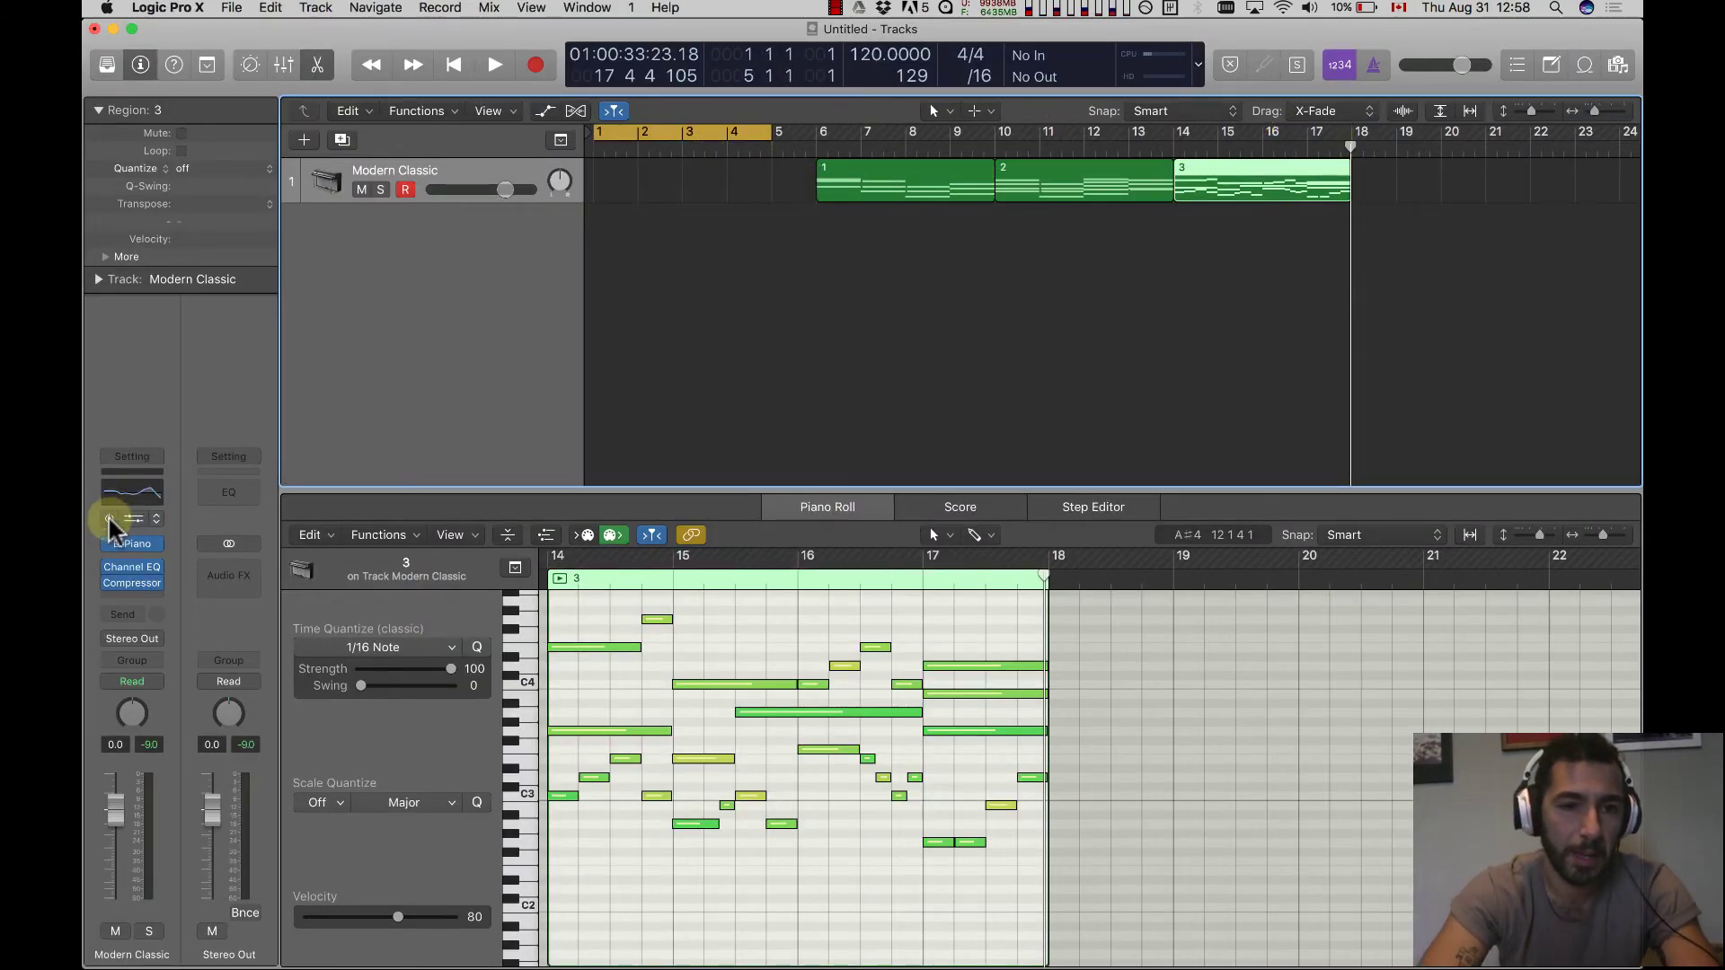
left_click(108, 515)
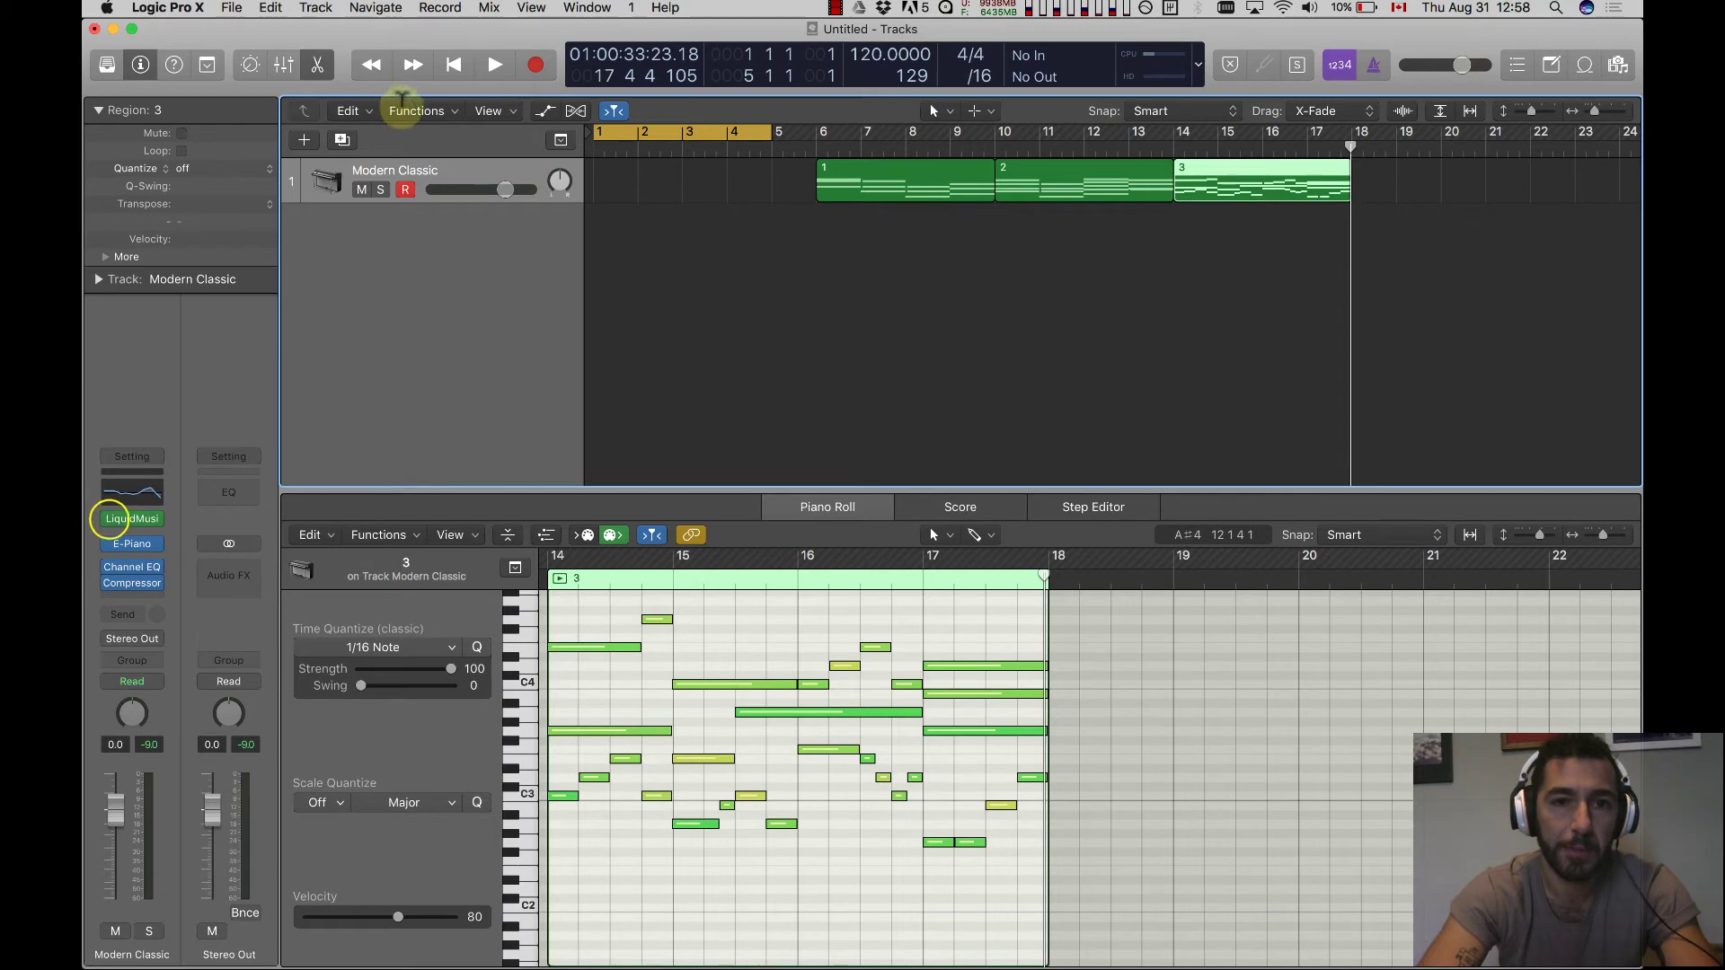
Play the cycle range in Logic Pro X and follow the imported 3.mid chord progression in Liquid Music
left_click(496, 68)
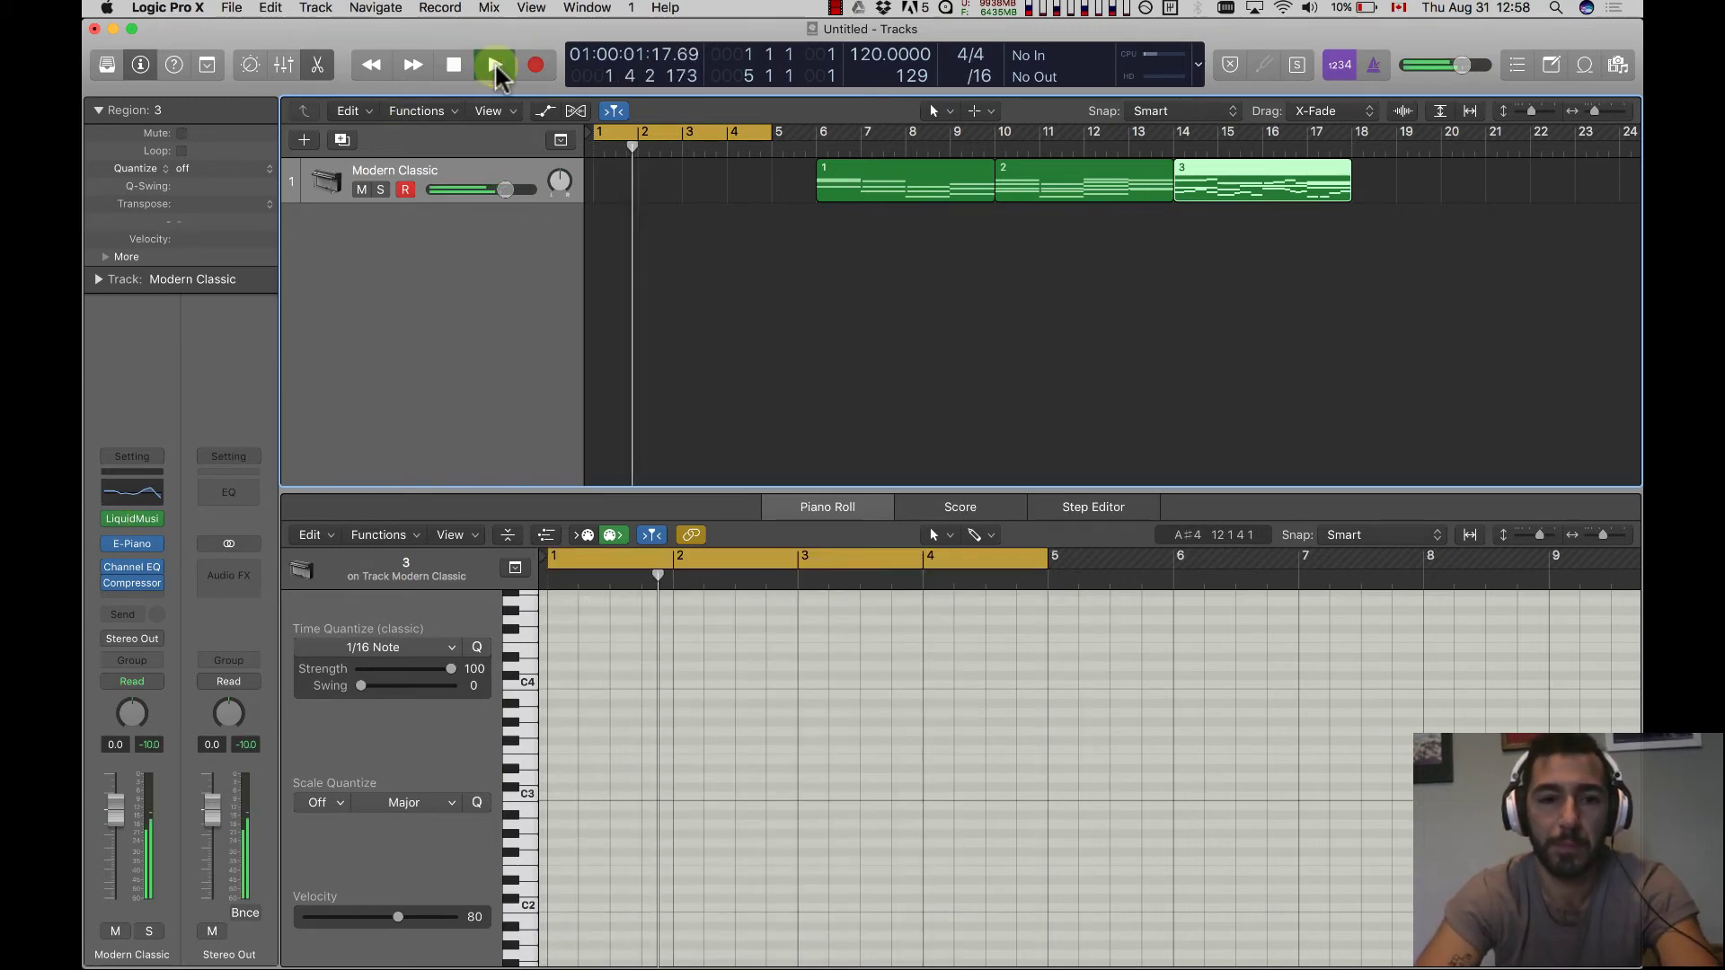
key("super+Tab")
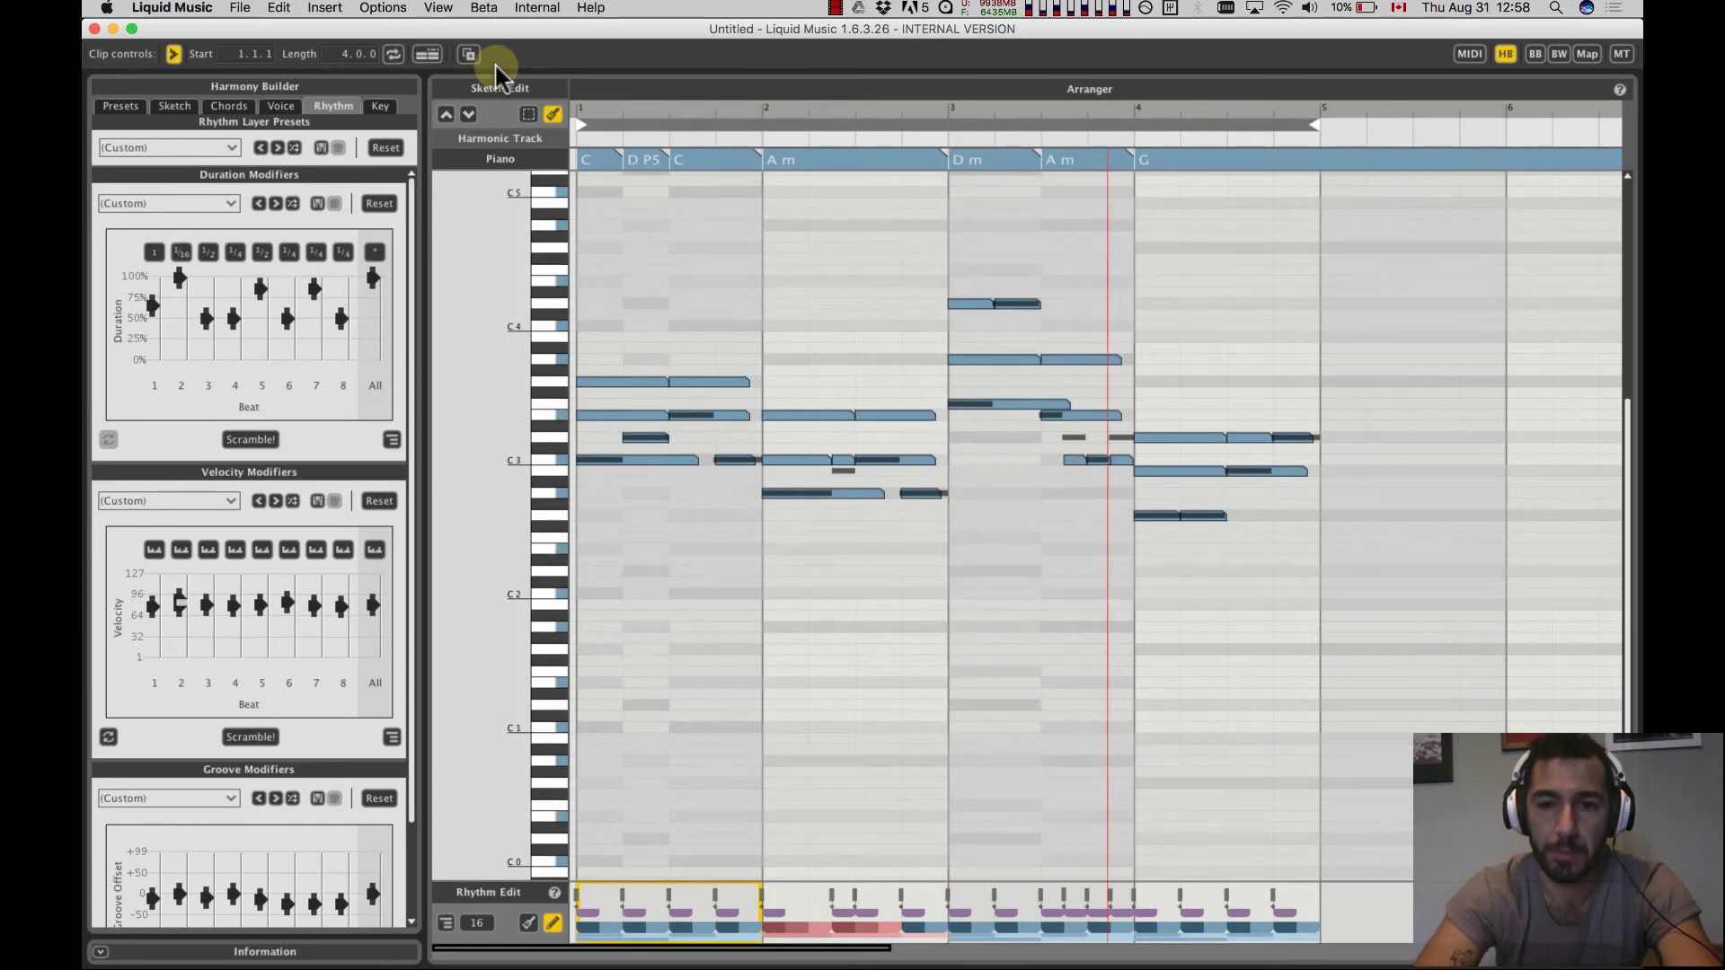
key("super+Tab")
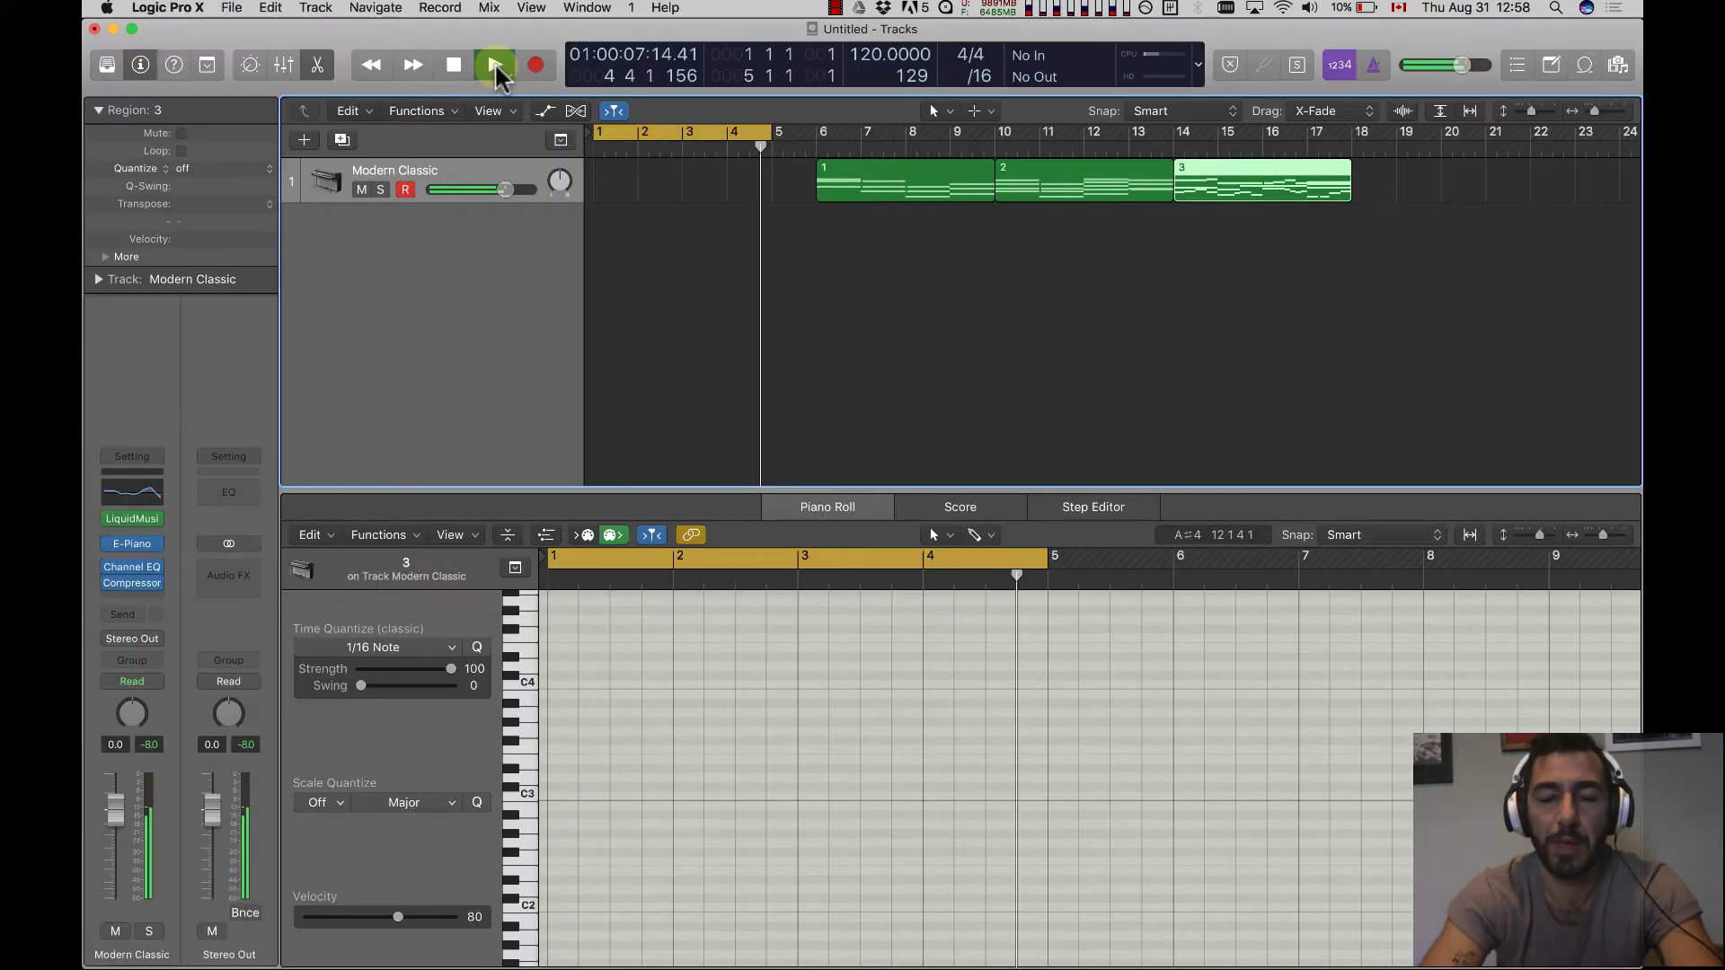
key("super+Tab")
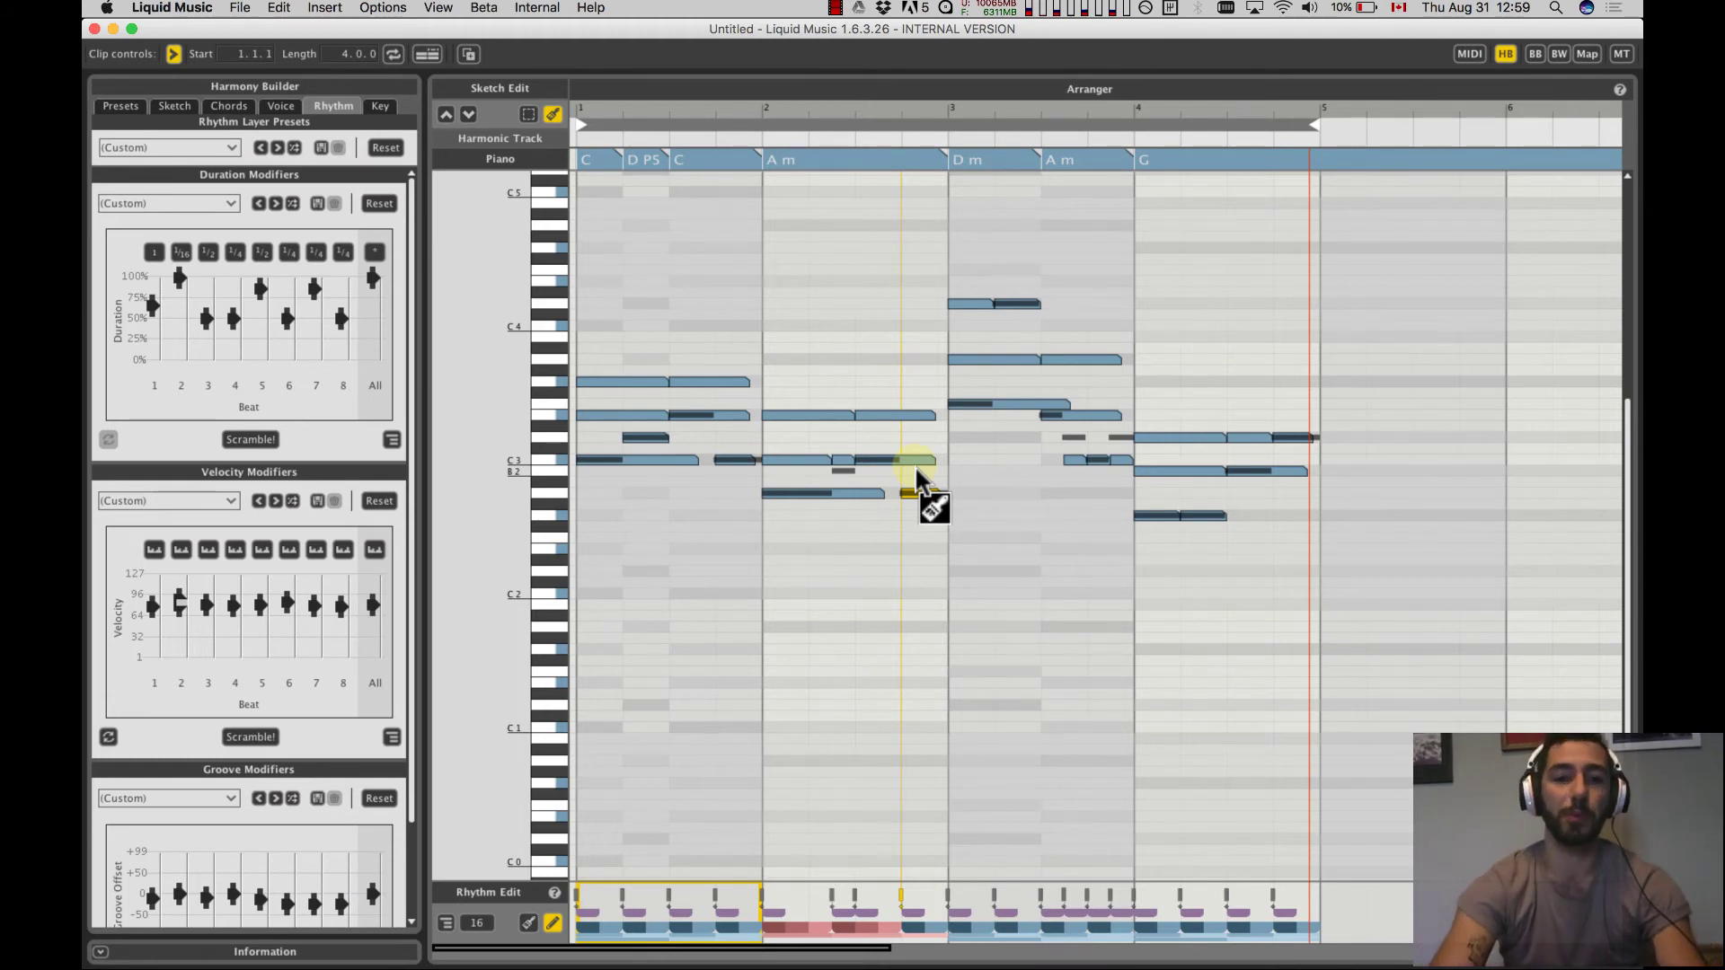
Lower all beat durations to 0%, try beat 1 at 100%, reduce it to near zero and dismiss the low-battery notification
left_click(374, 280)
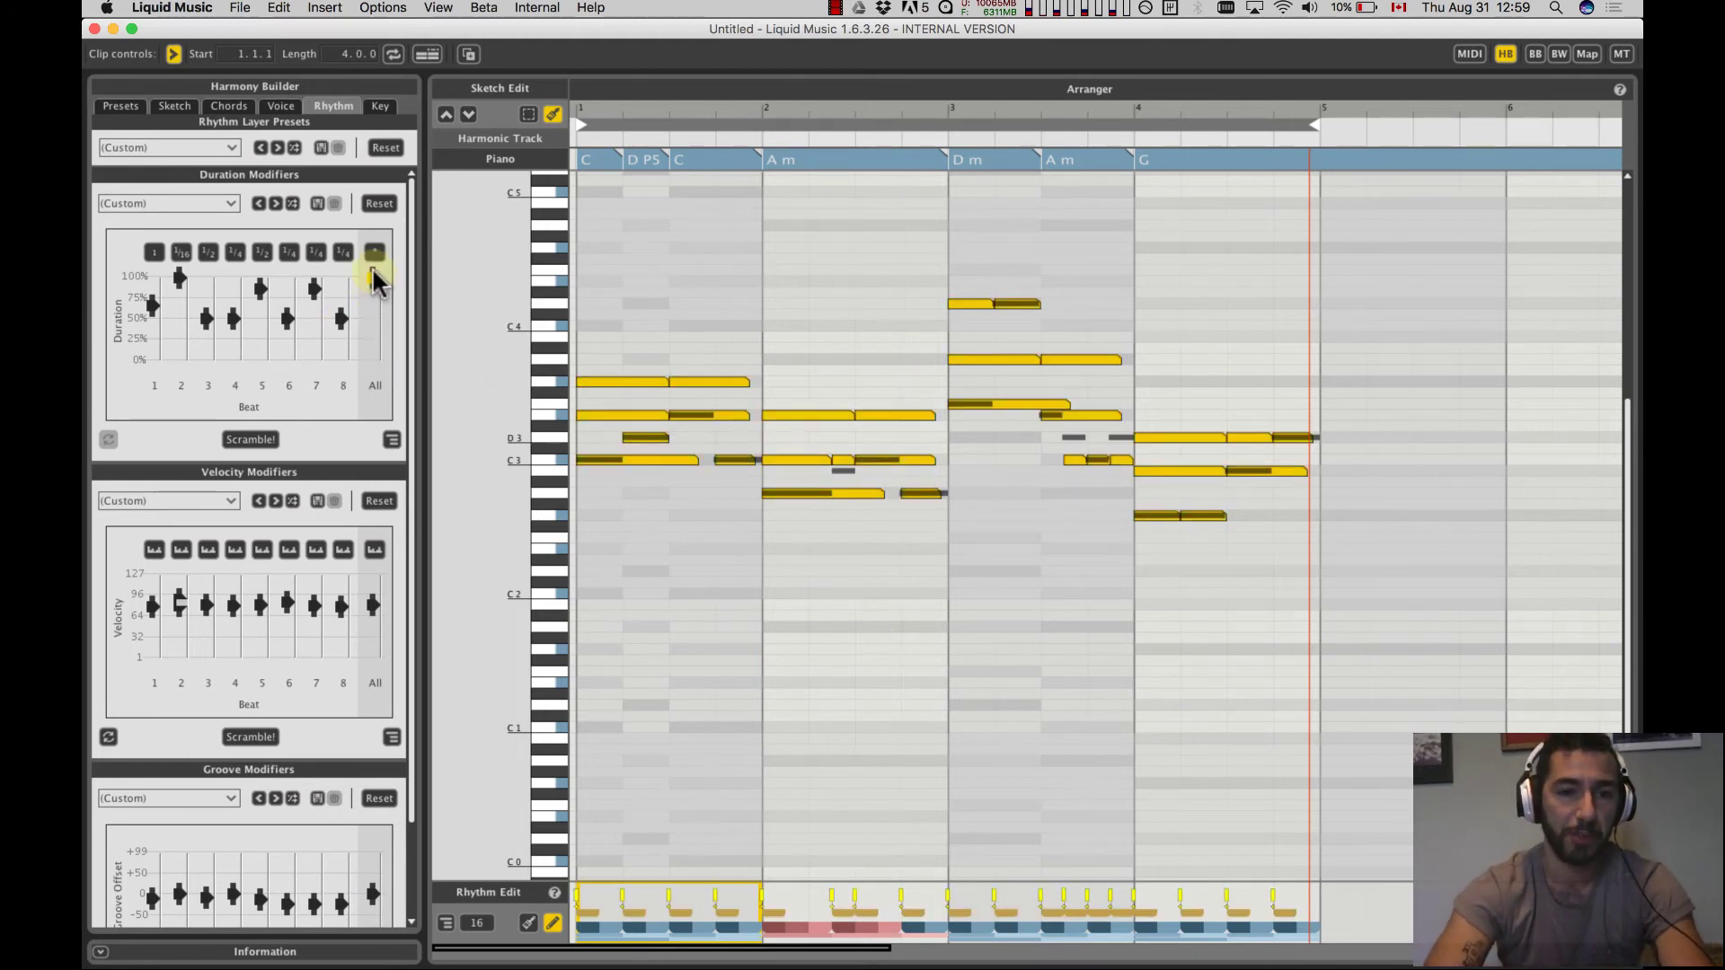
left_click_drag(374, 278, 373, 354)
left_click_drag(154, 354, 165, 278)
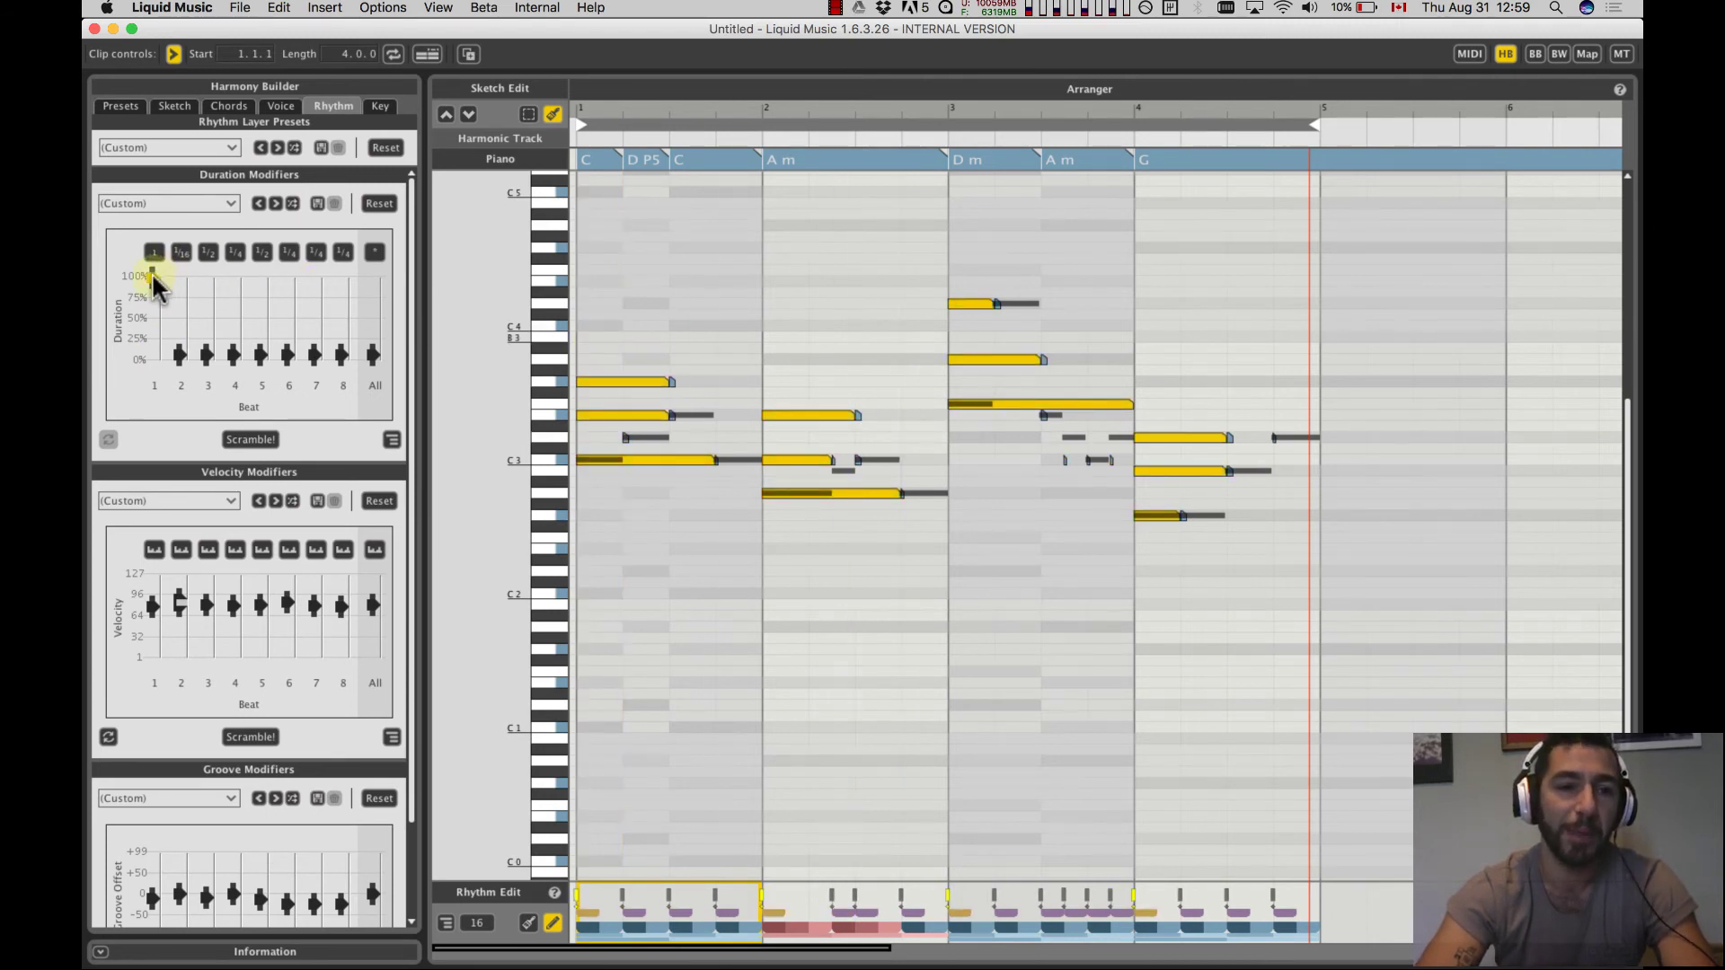
left_click_drag(150, 278, 160, 355)
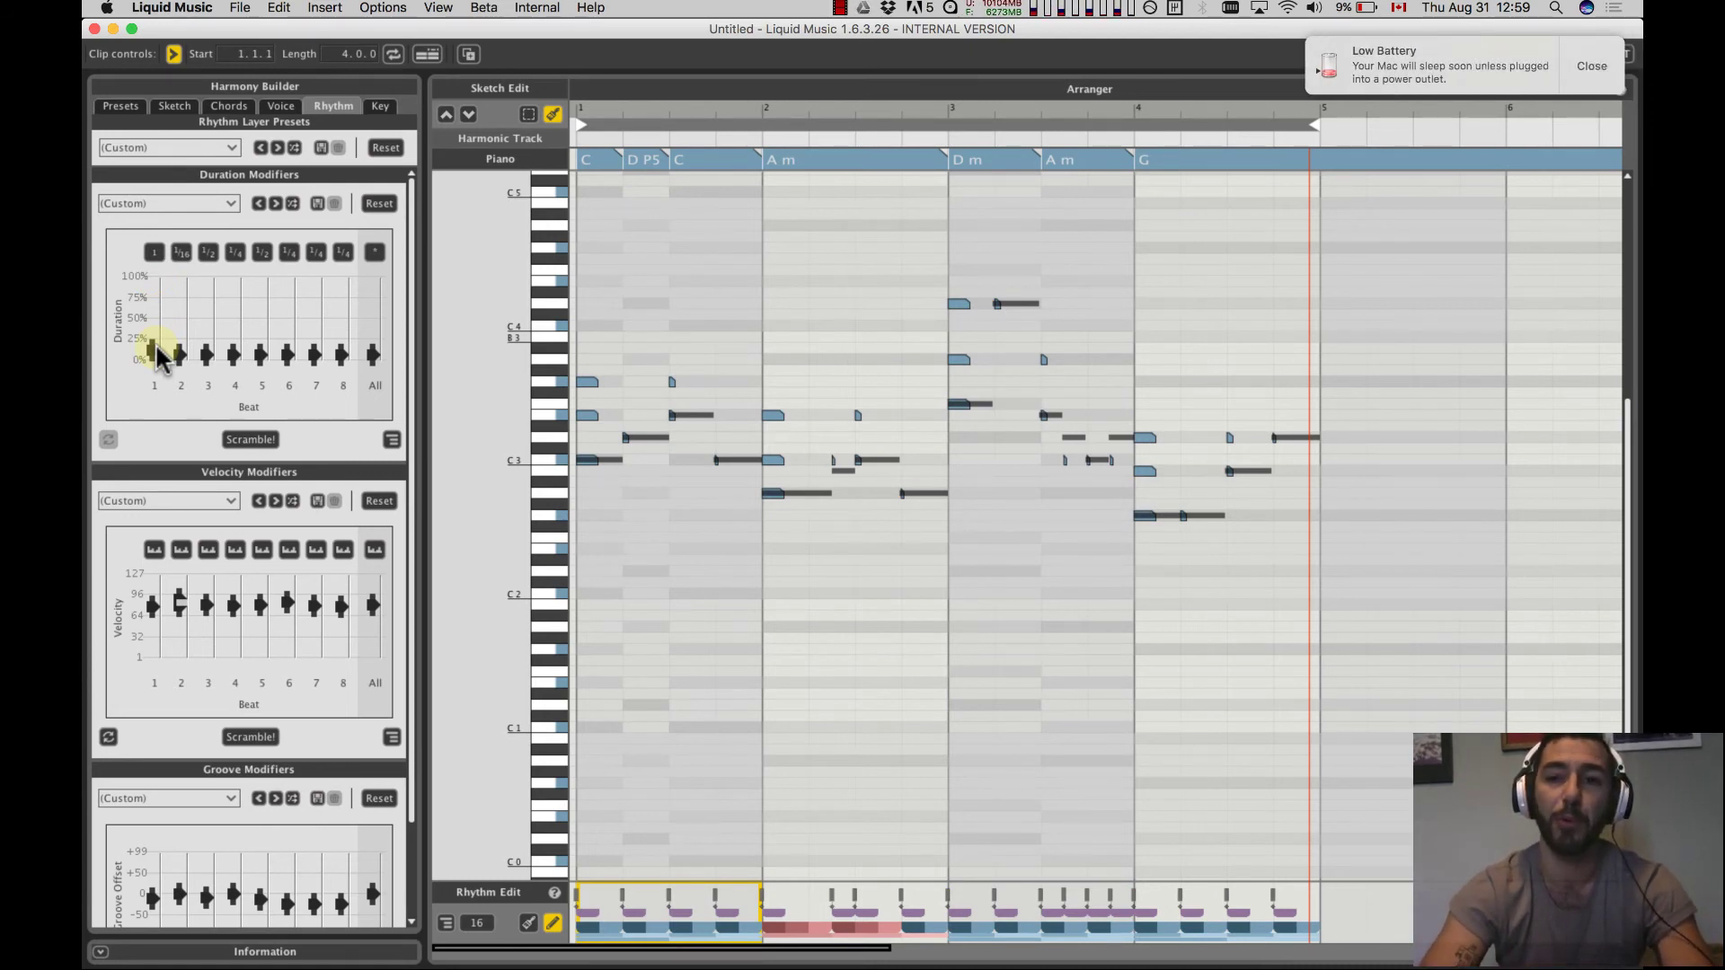
left_click(1592, 65)
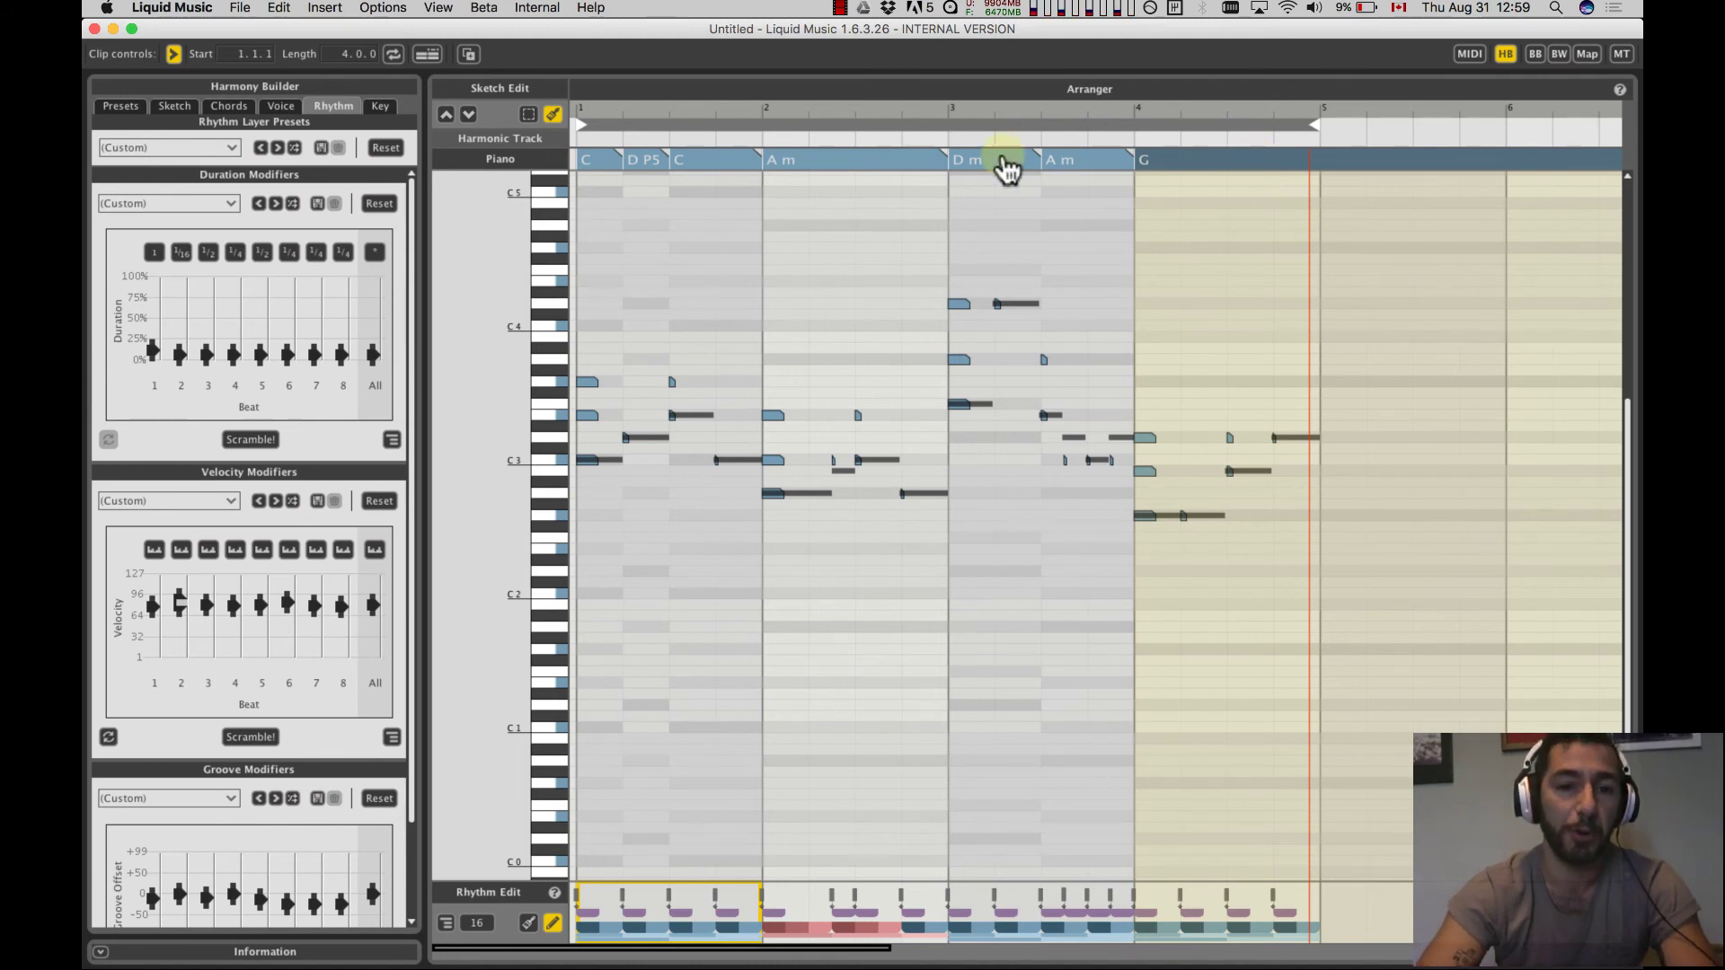
Redraw the sketch as a nearly flat line just below C4 across bars 1 to 4
right_click(586, 491)
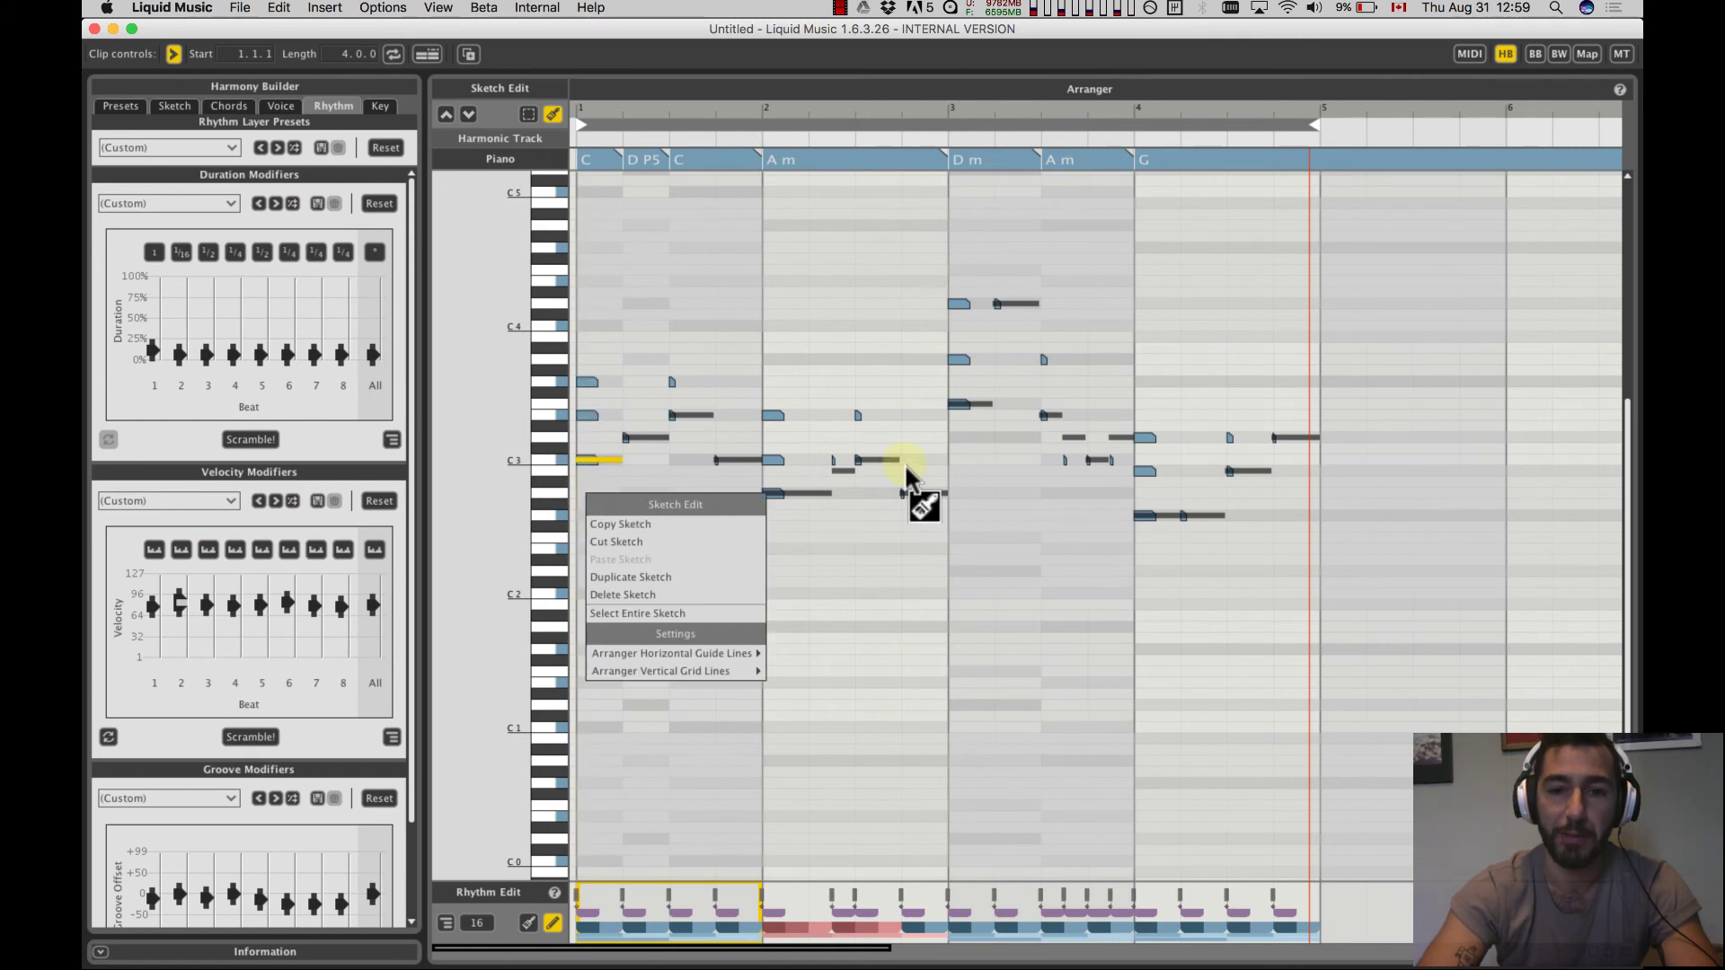
left_click(651, 314)
left_click_drag(595, 345, 1296, 363)
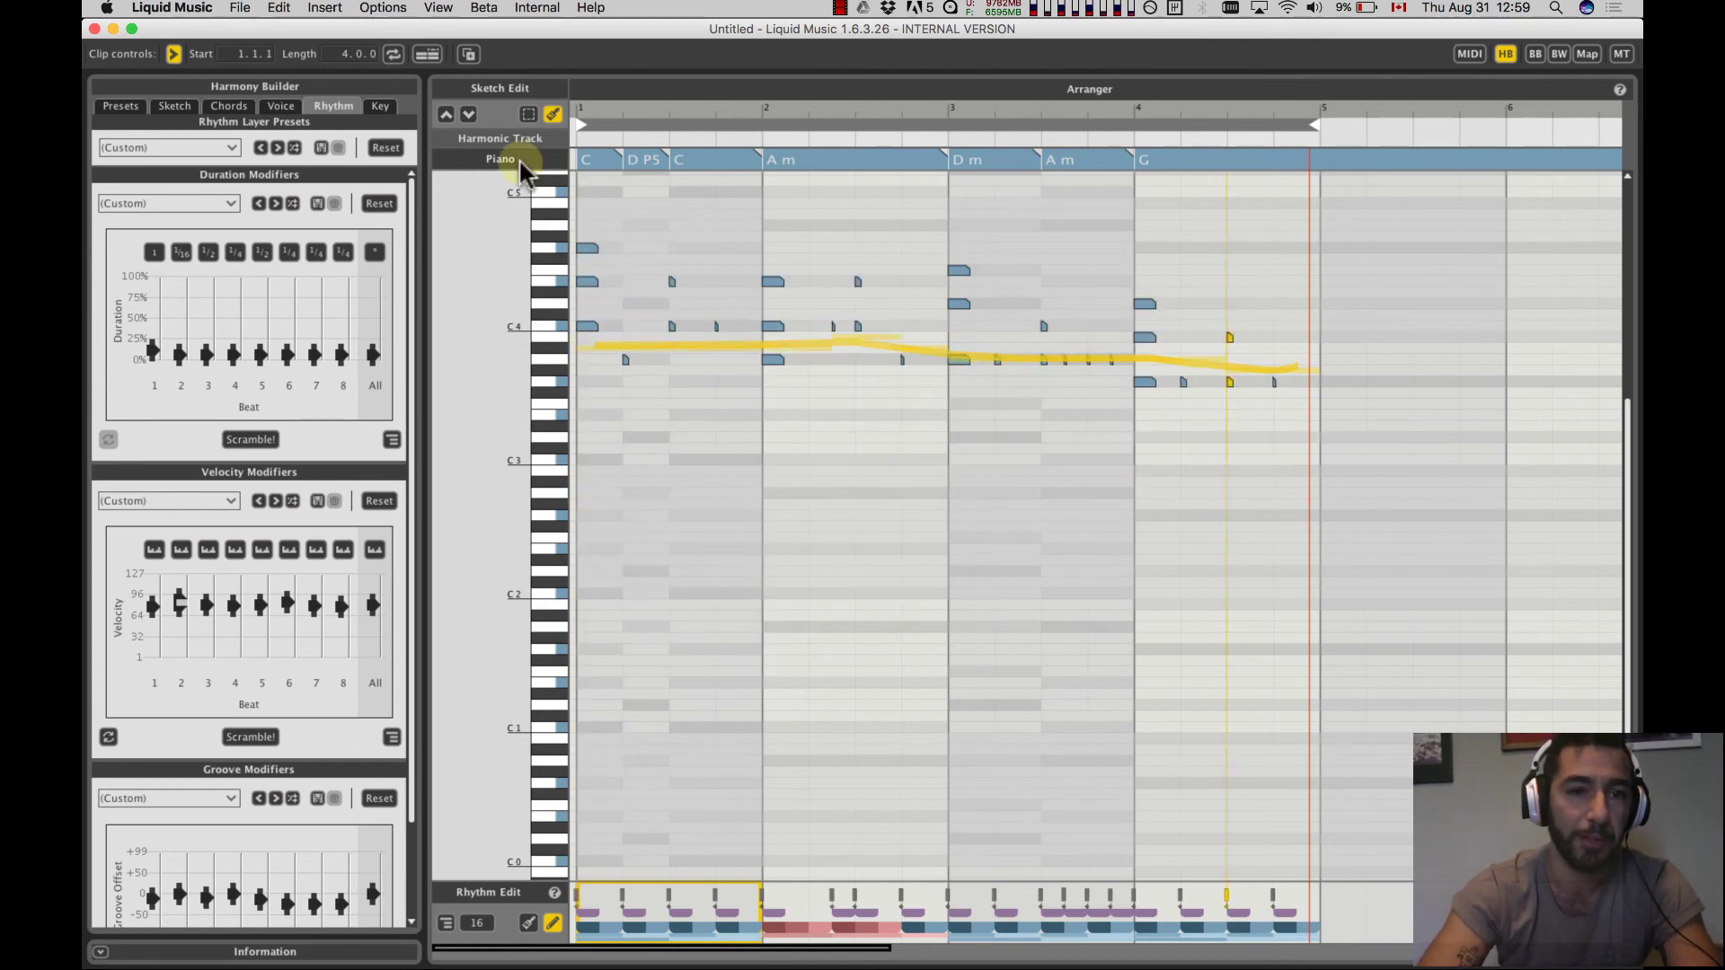
Apply the All Whole notes rhythm layer preset to the progression
left_click(230, 144)
scroll(197, 263, "up", 8)
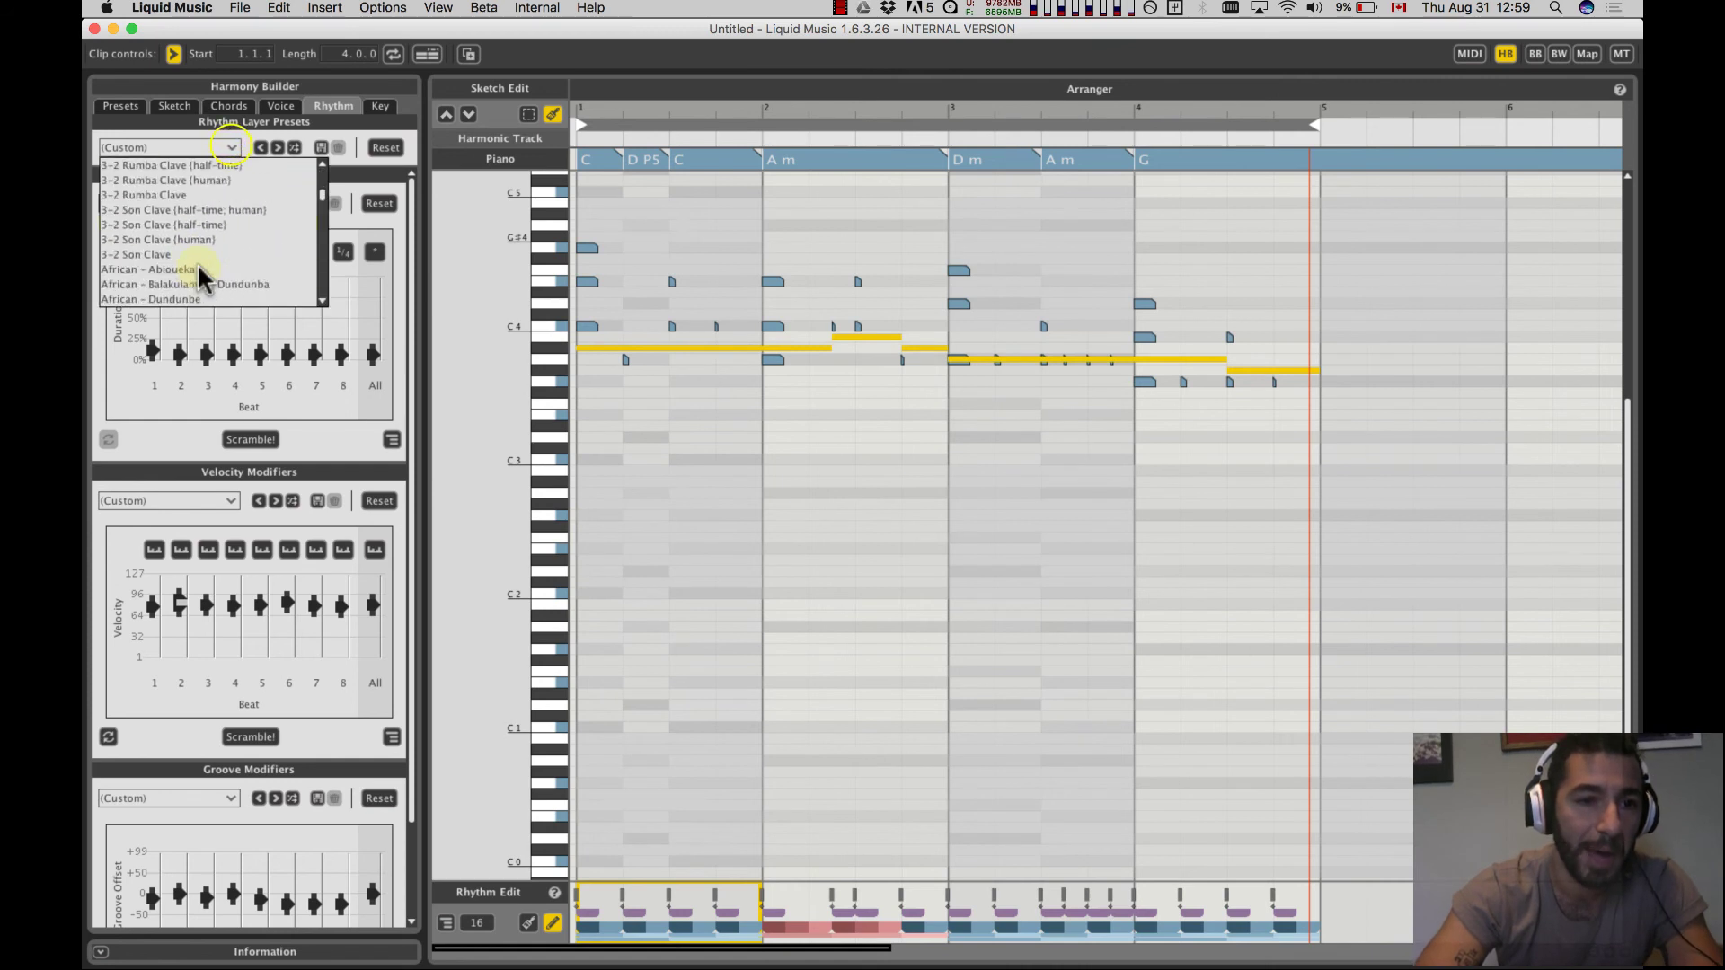
scroll(198, 265, "down", 7)
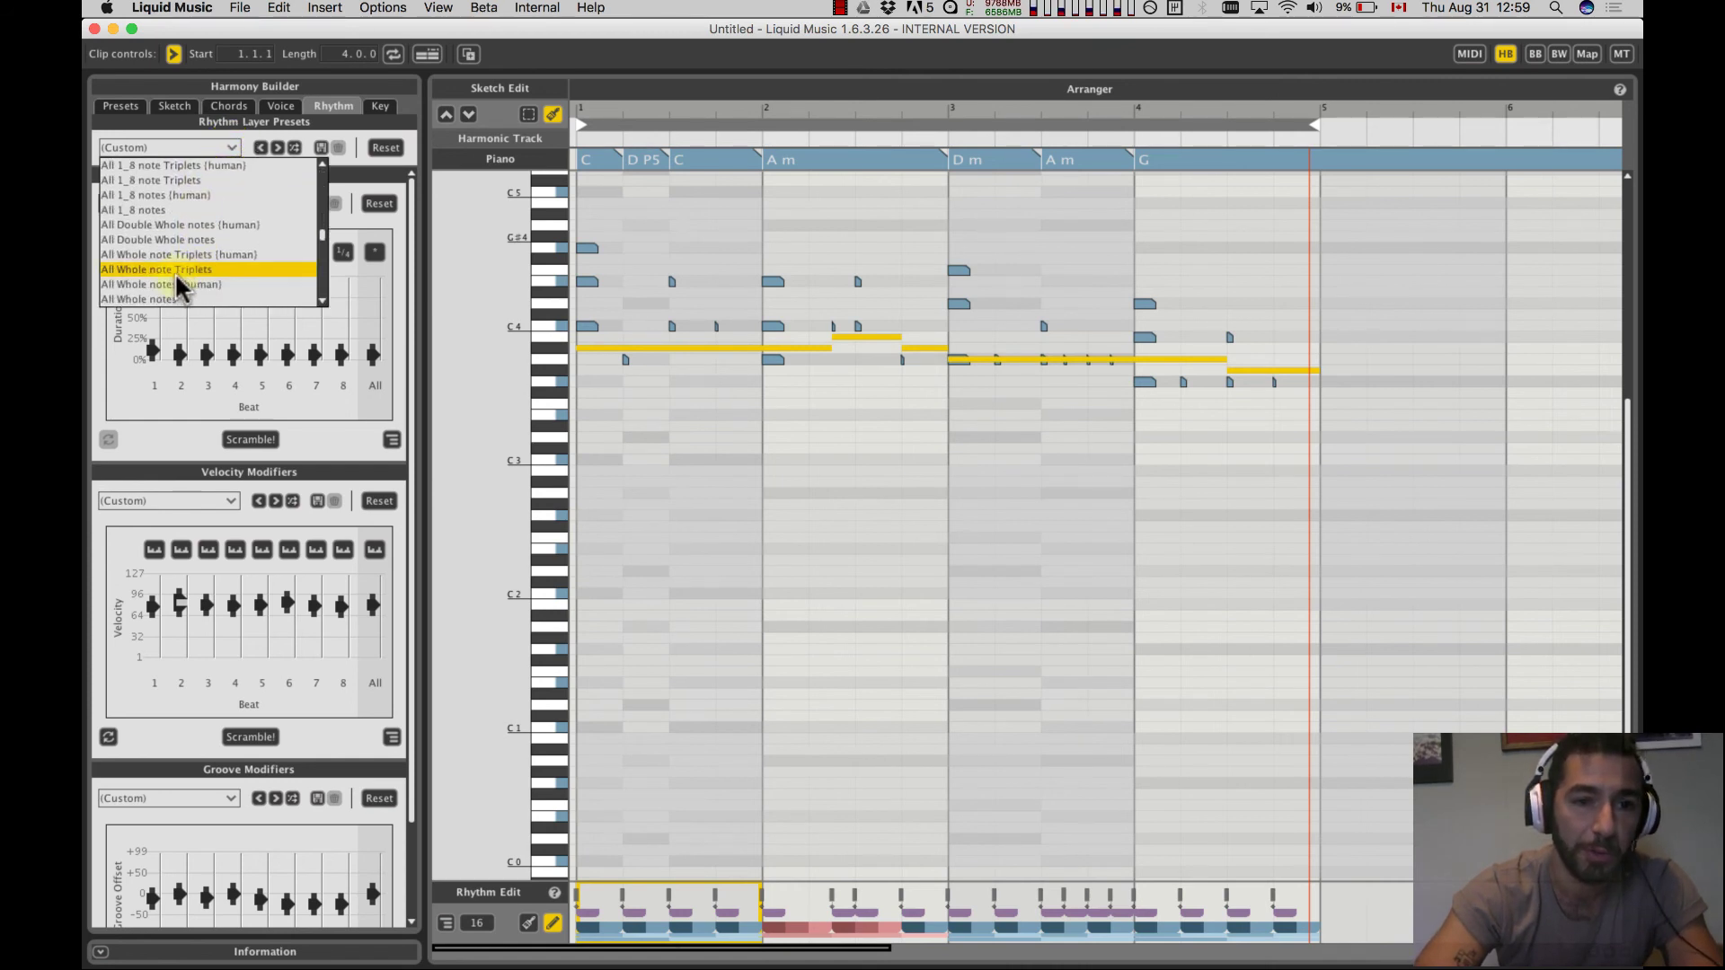
left_click(163, 289)
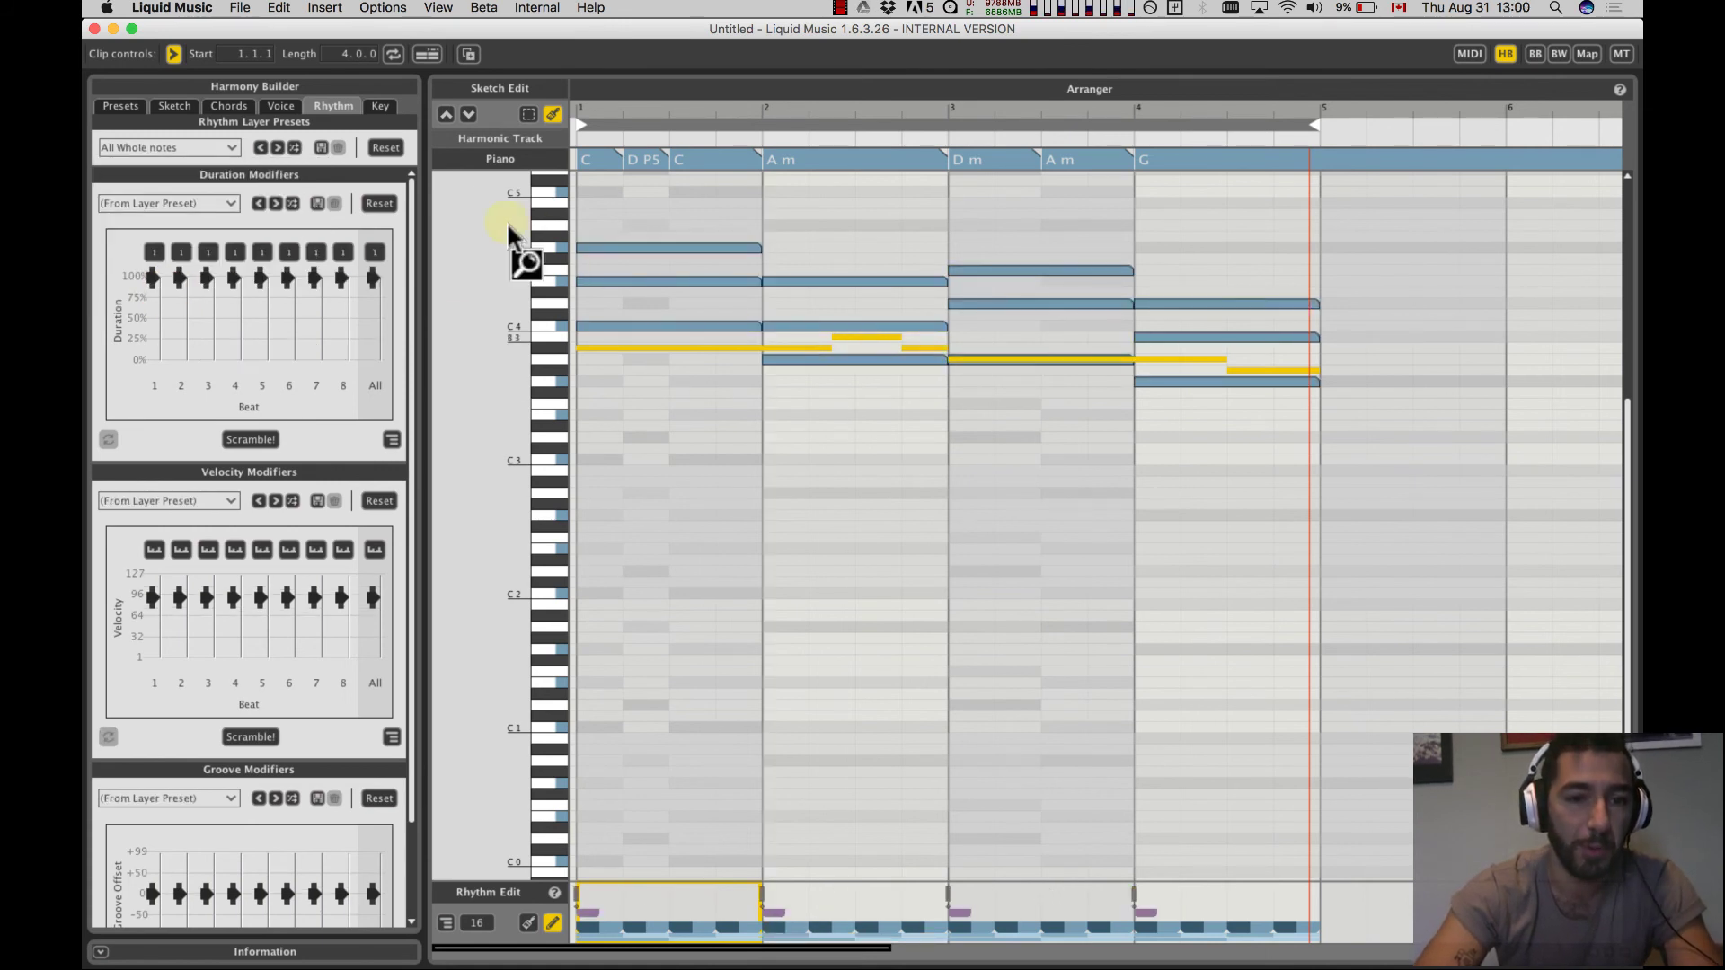
left_click(278, 464)
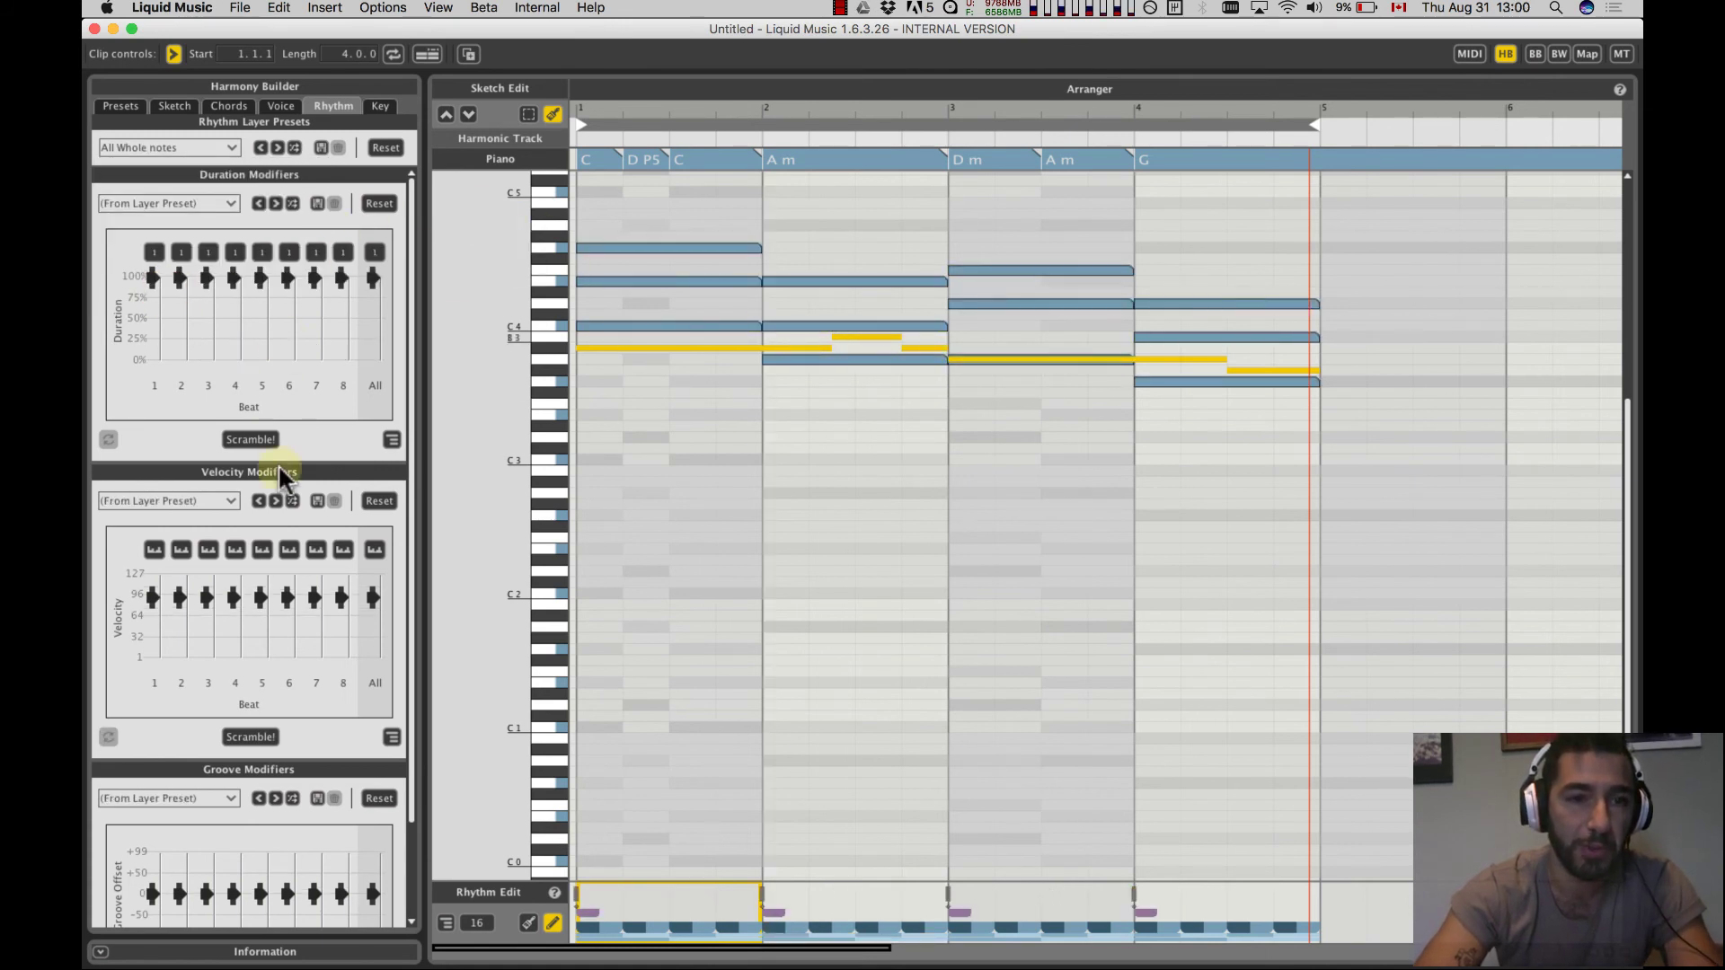
Change the rhythm layer preset to All 1_16 notes
left_click(235, 146)
scroll(194, 191, "up", 3)
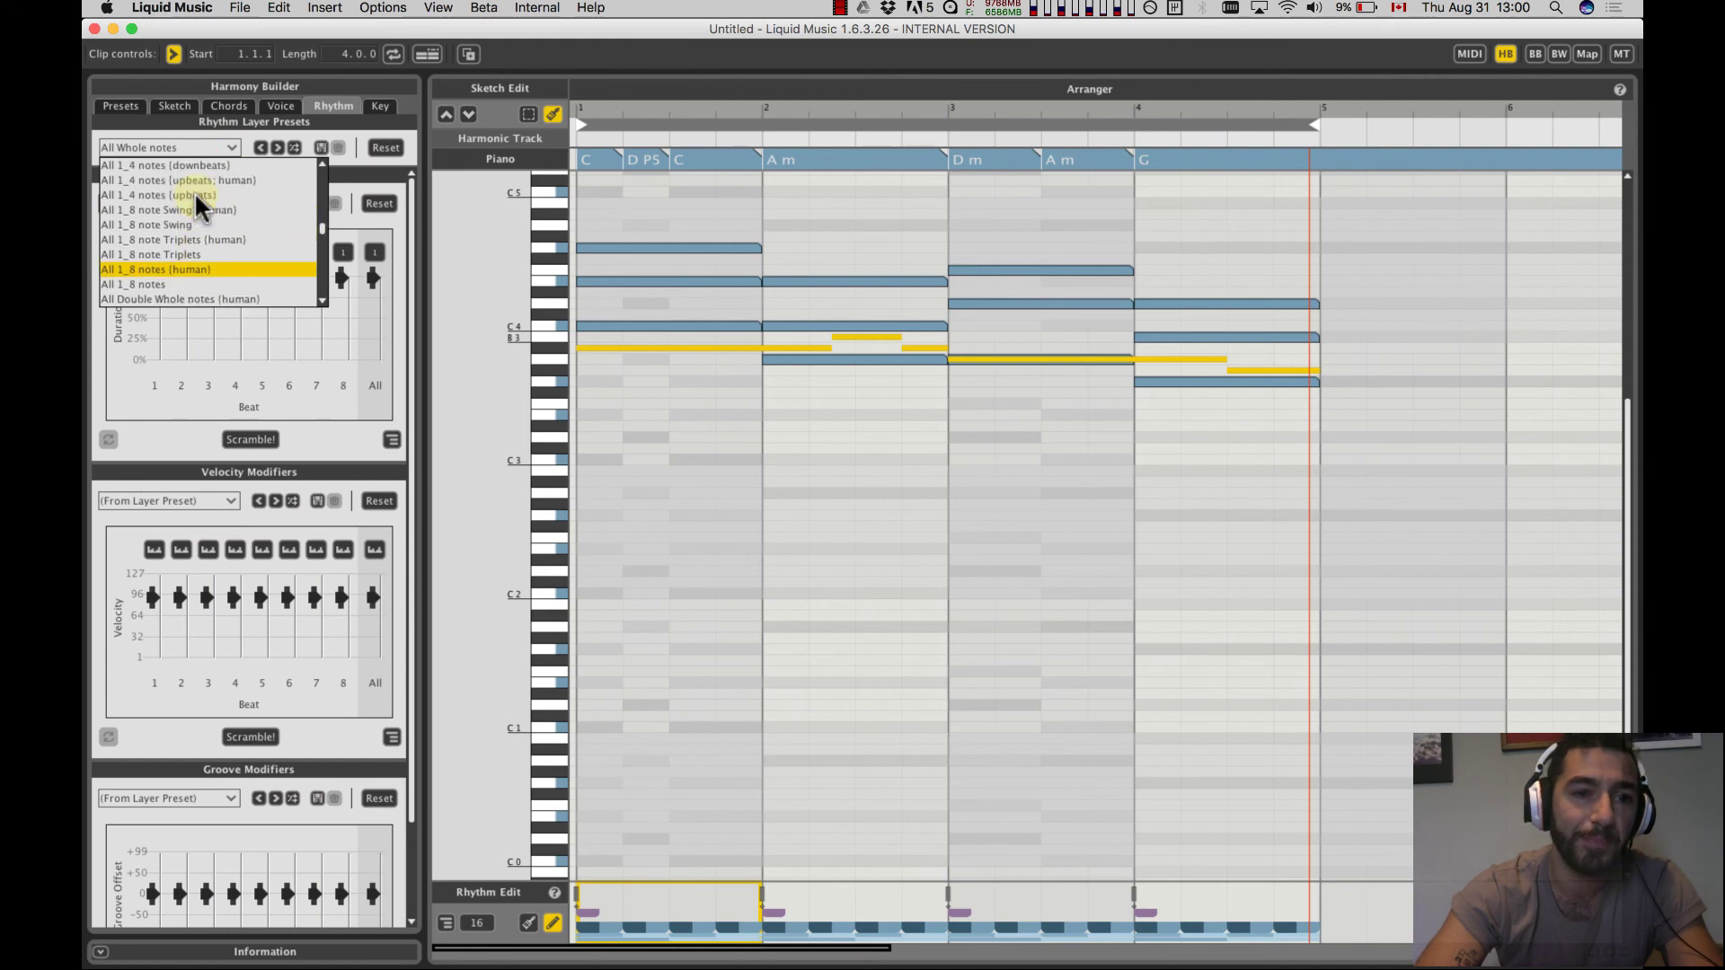
scroll(194, 191, "up", 5)
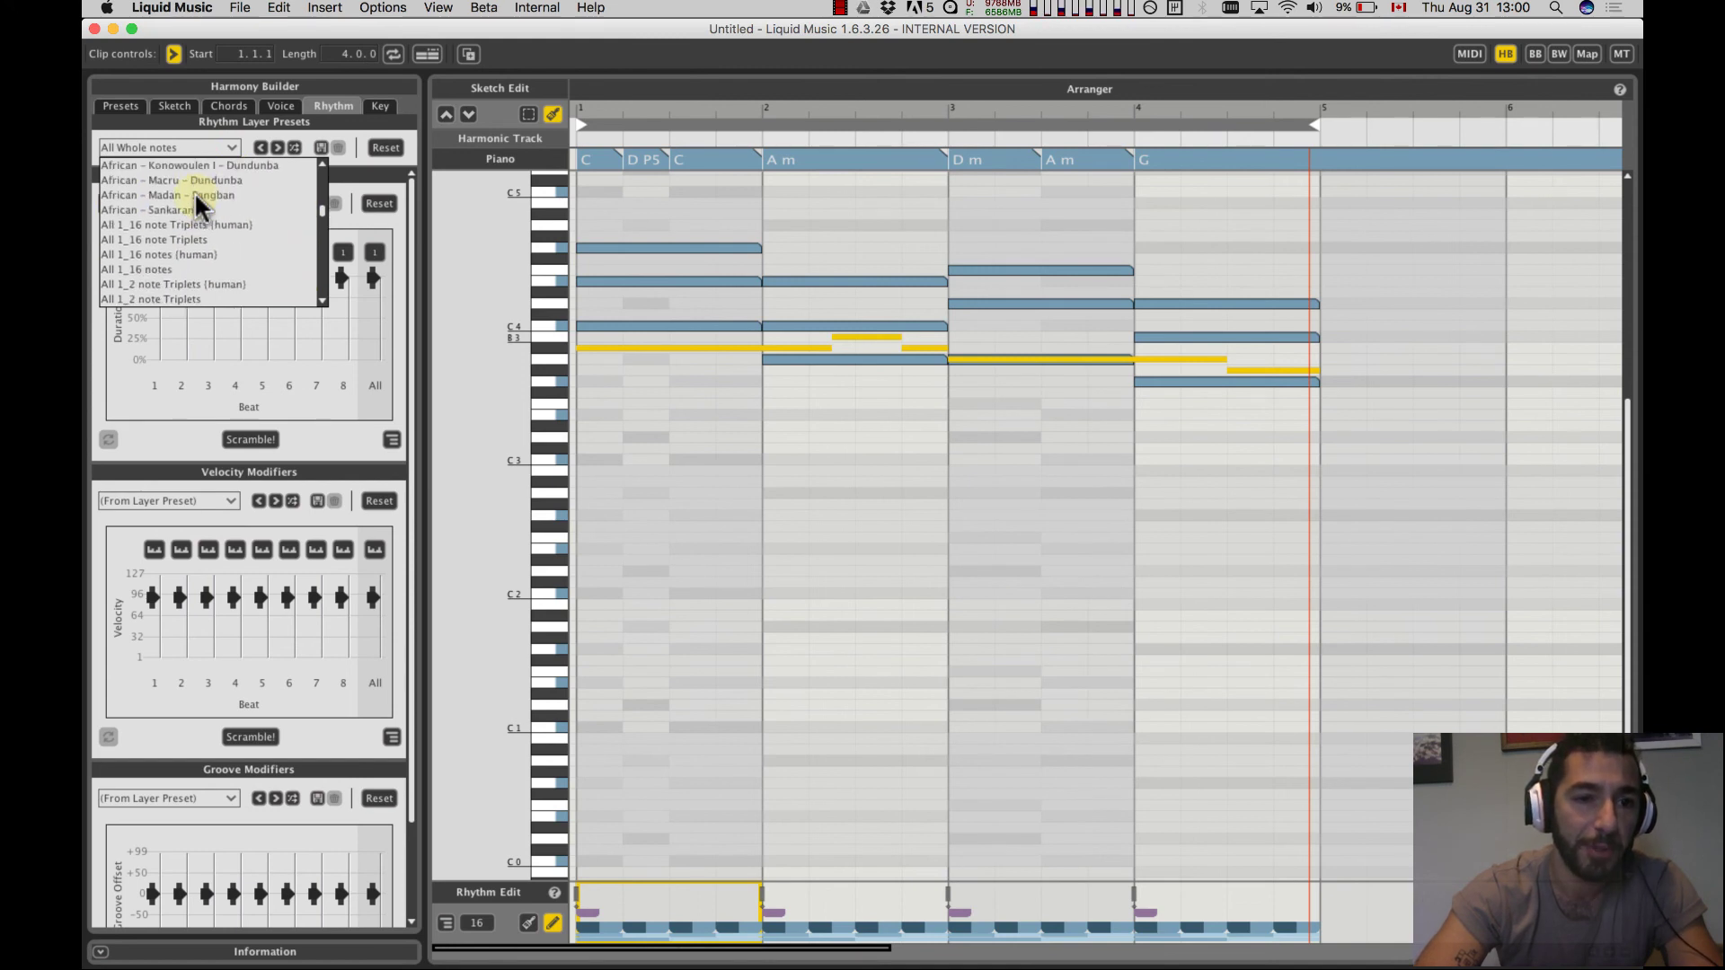
left_click(155, 268)
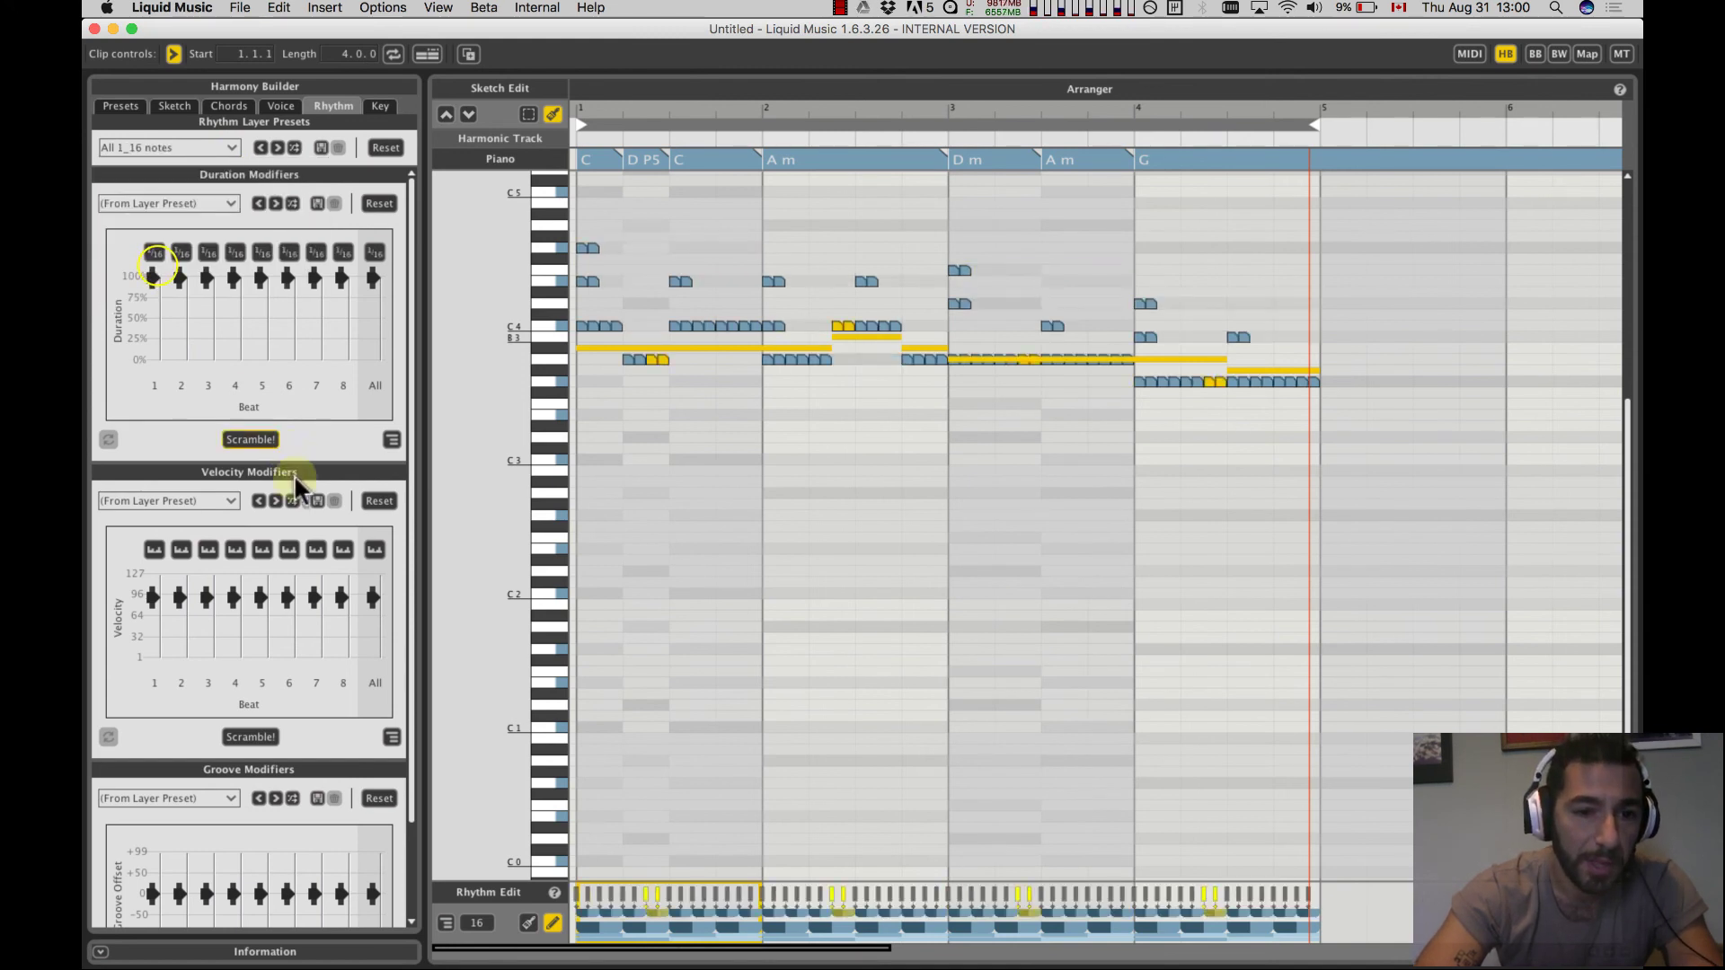
In the voice settings, turn on the Arpeggiator with the Upwards style and turn off the Voice Filter
left_click(282, 99)
left_click(113, 652)
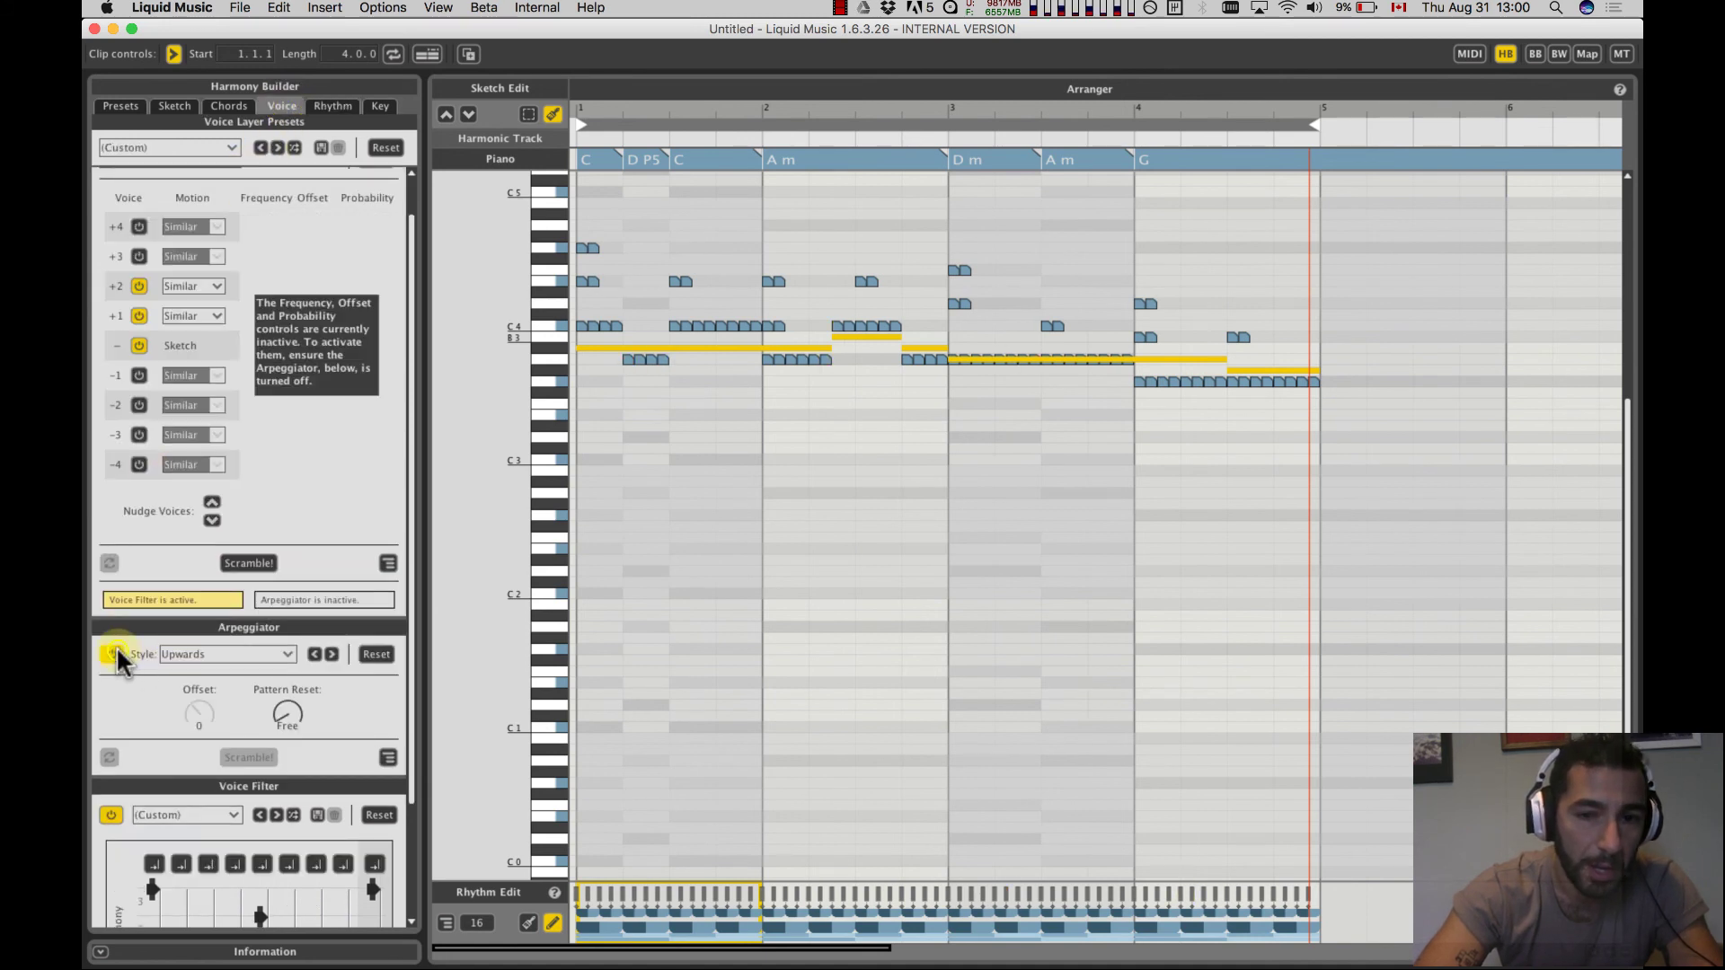
left_click(112, 815)
scroll(800, 477, "up", 2)
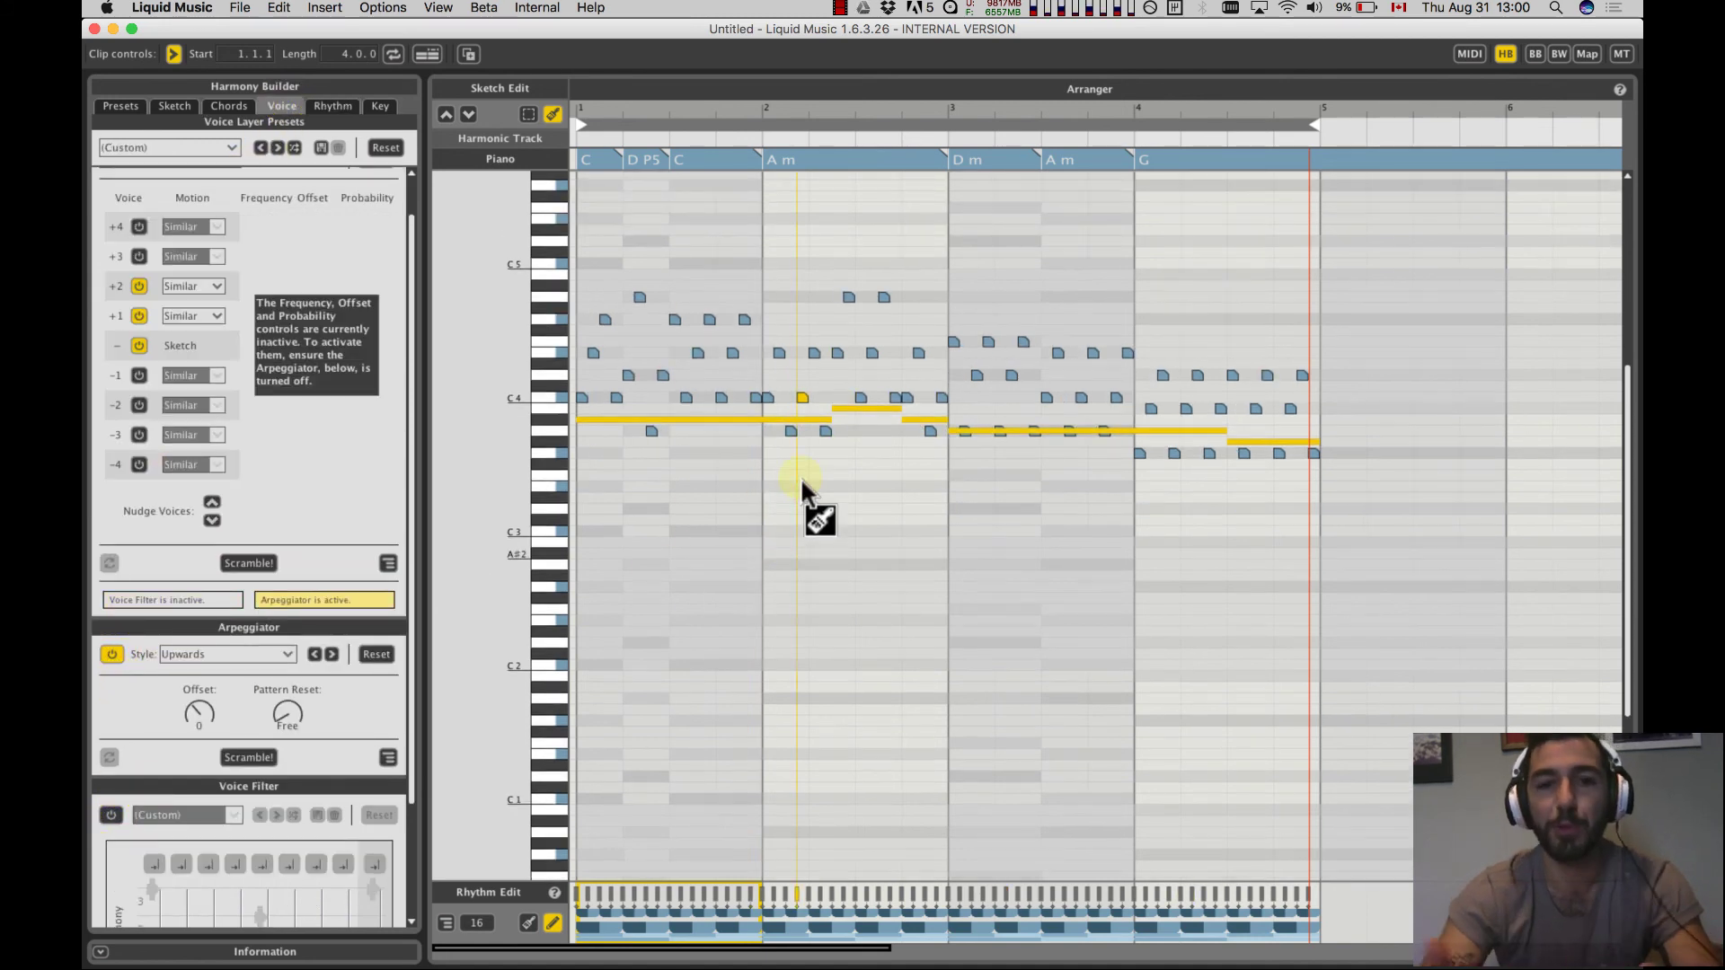